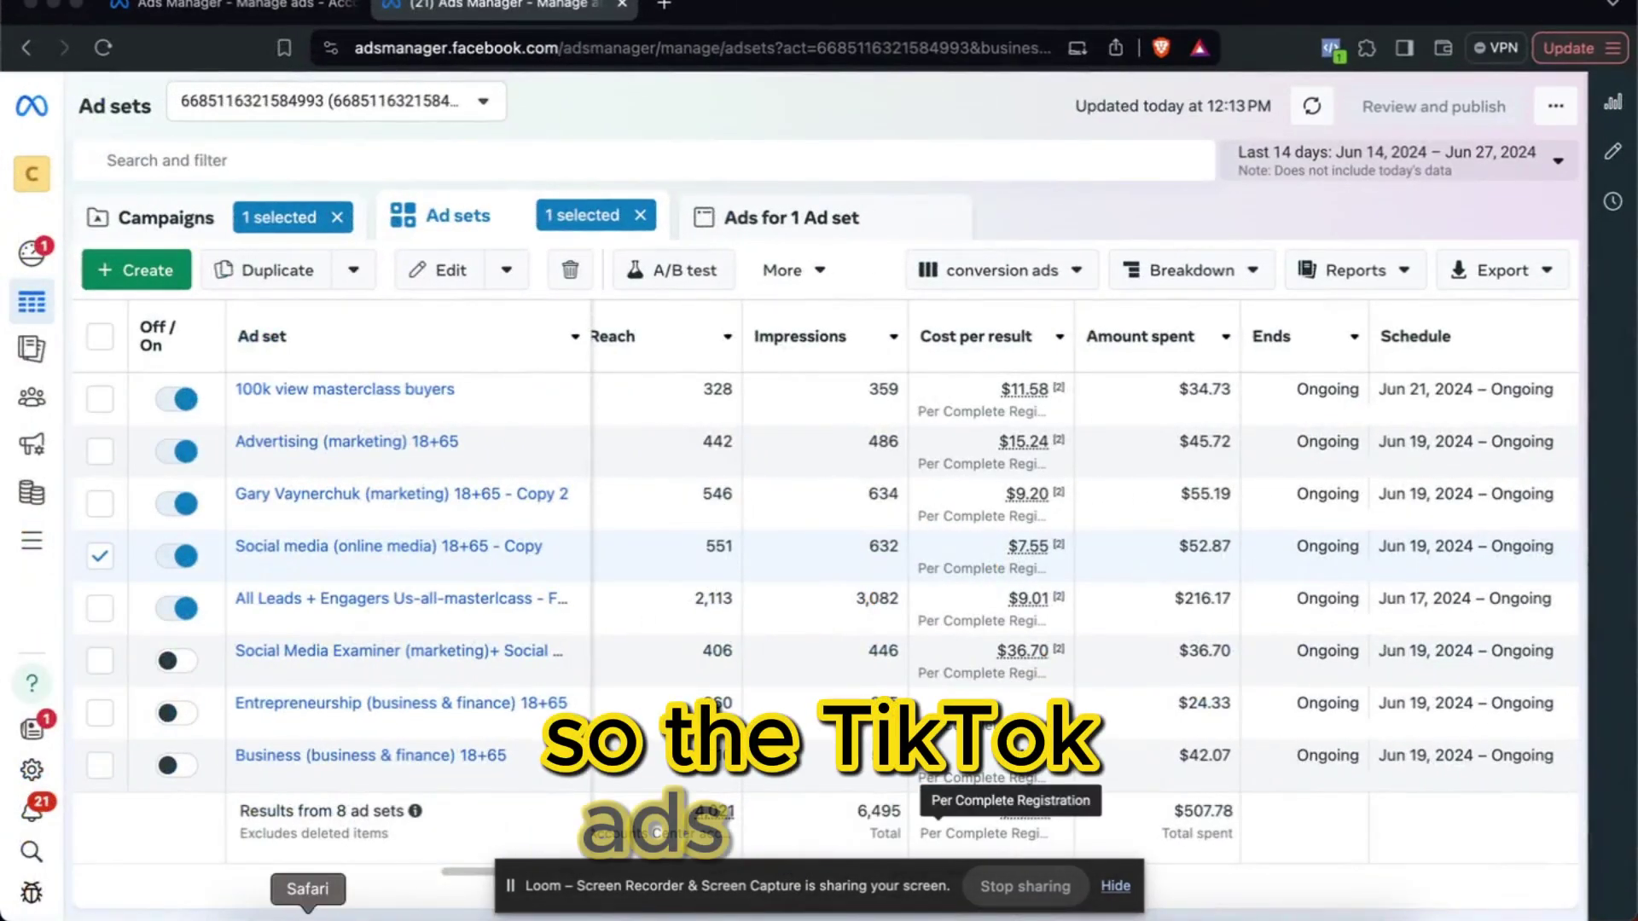
# Switch to TikTok Ads Manager and scroll the ad group table across to the cost, click and conversion columns
pyautogui.click(308, 917)
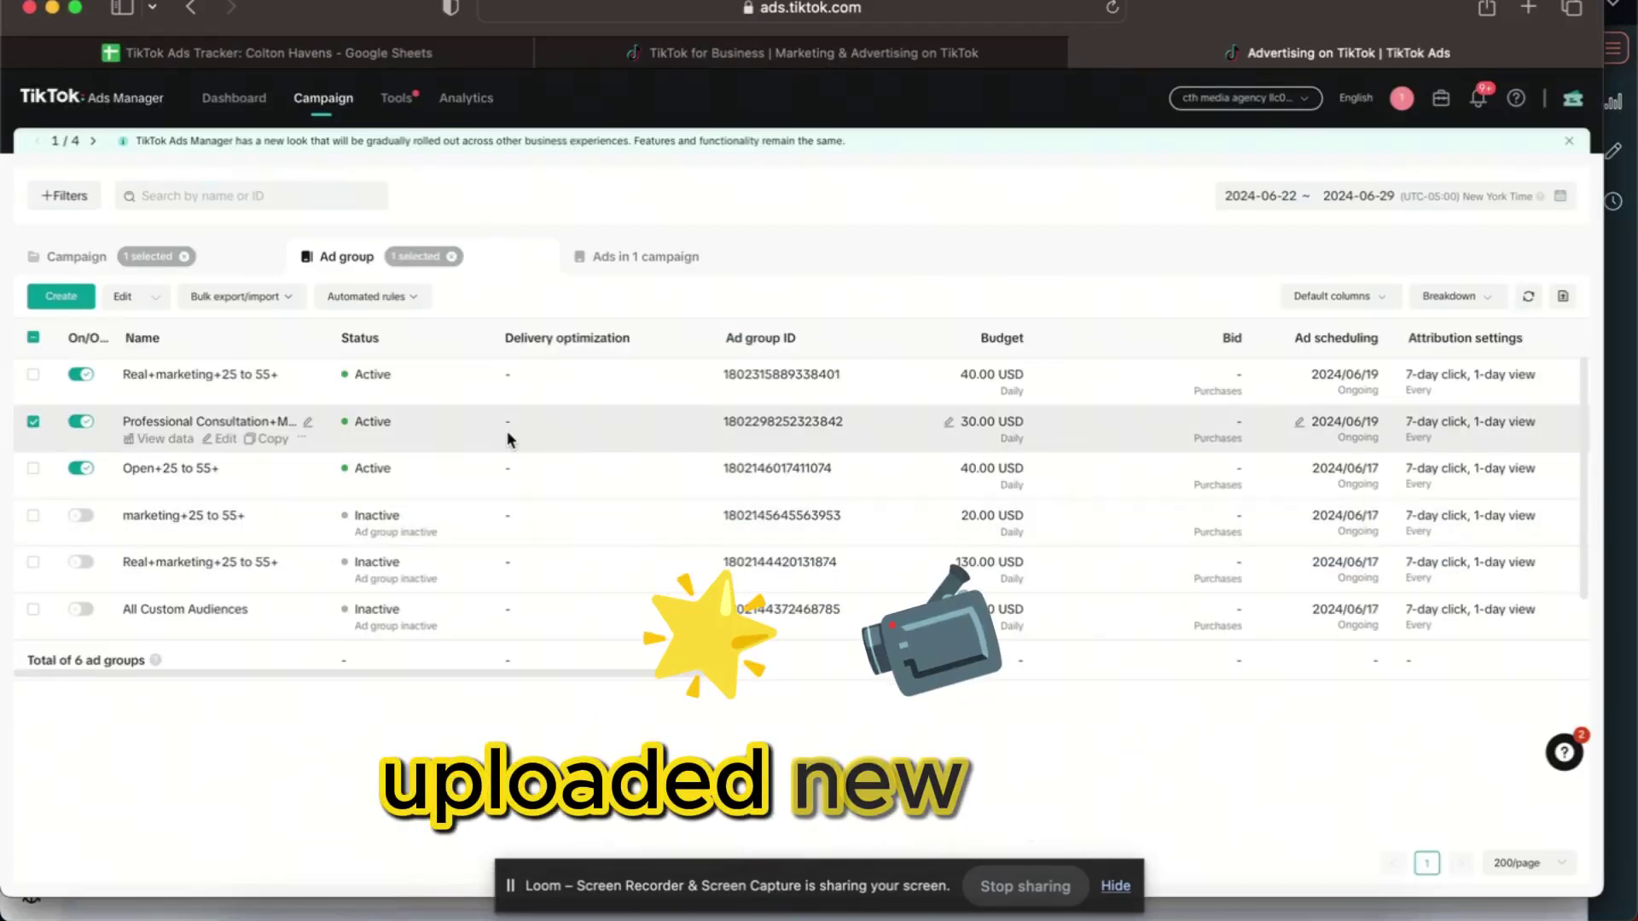
pyautogui.hscroll(1, 798, 433)
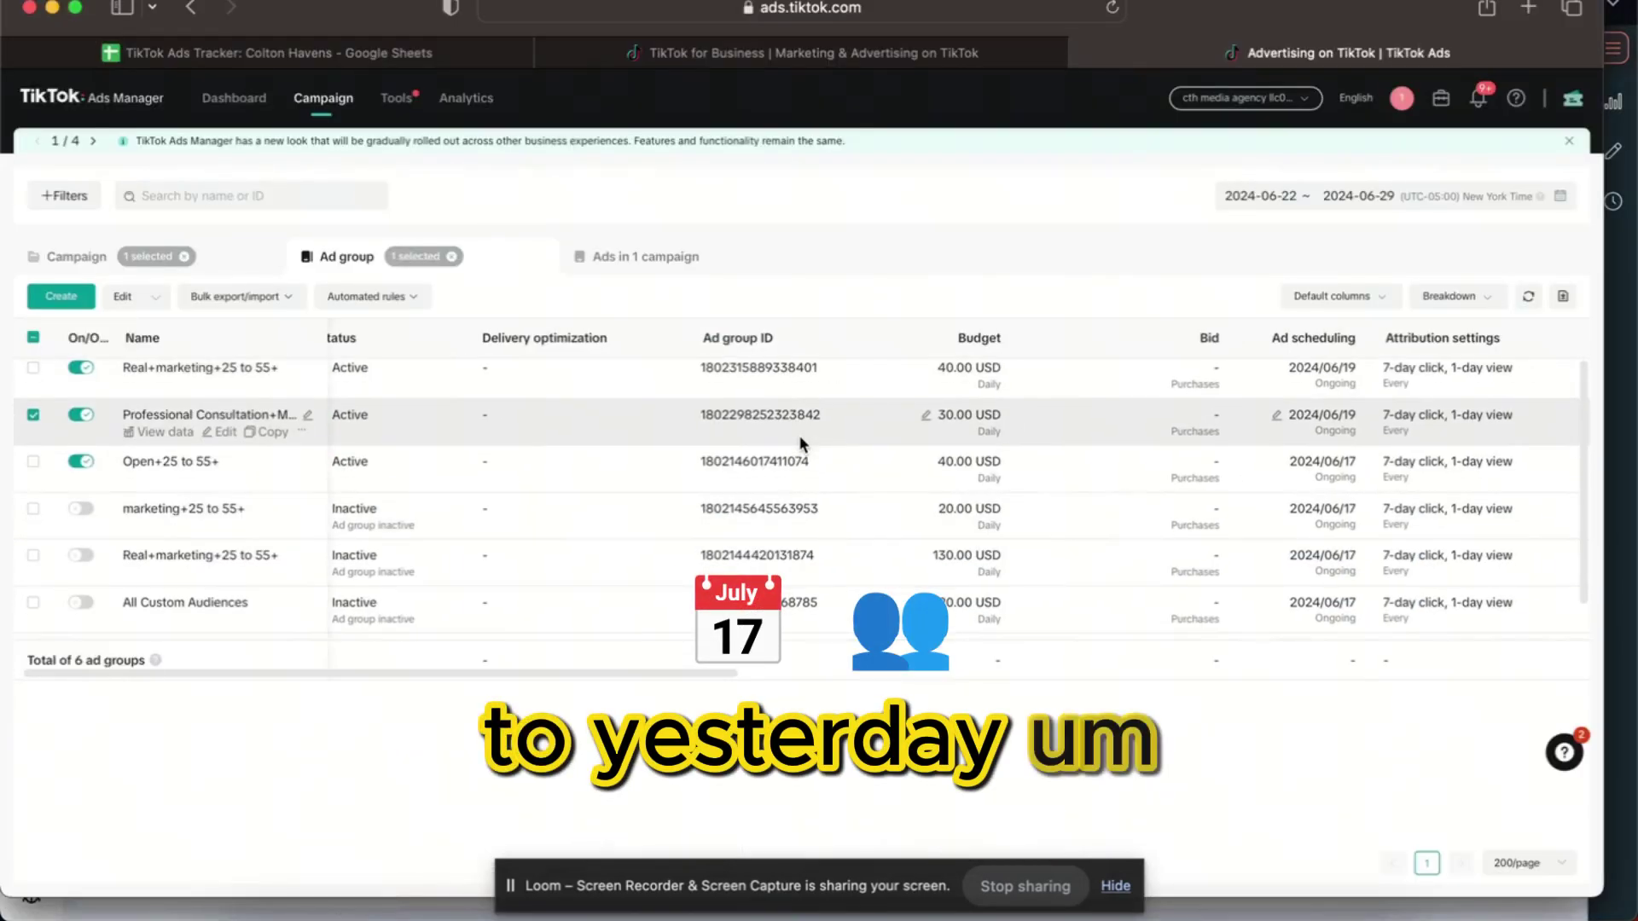
pyautogui.hscroll(10, 800, 439)
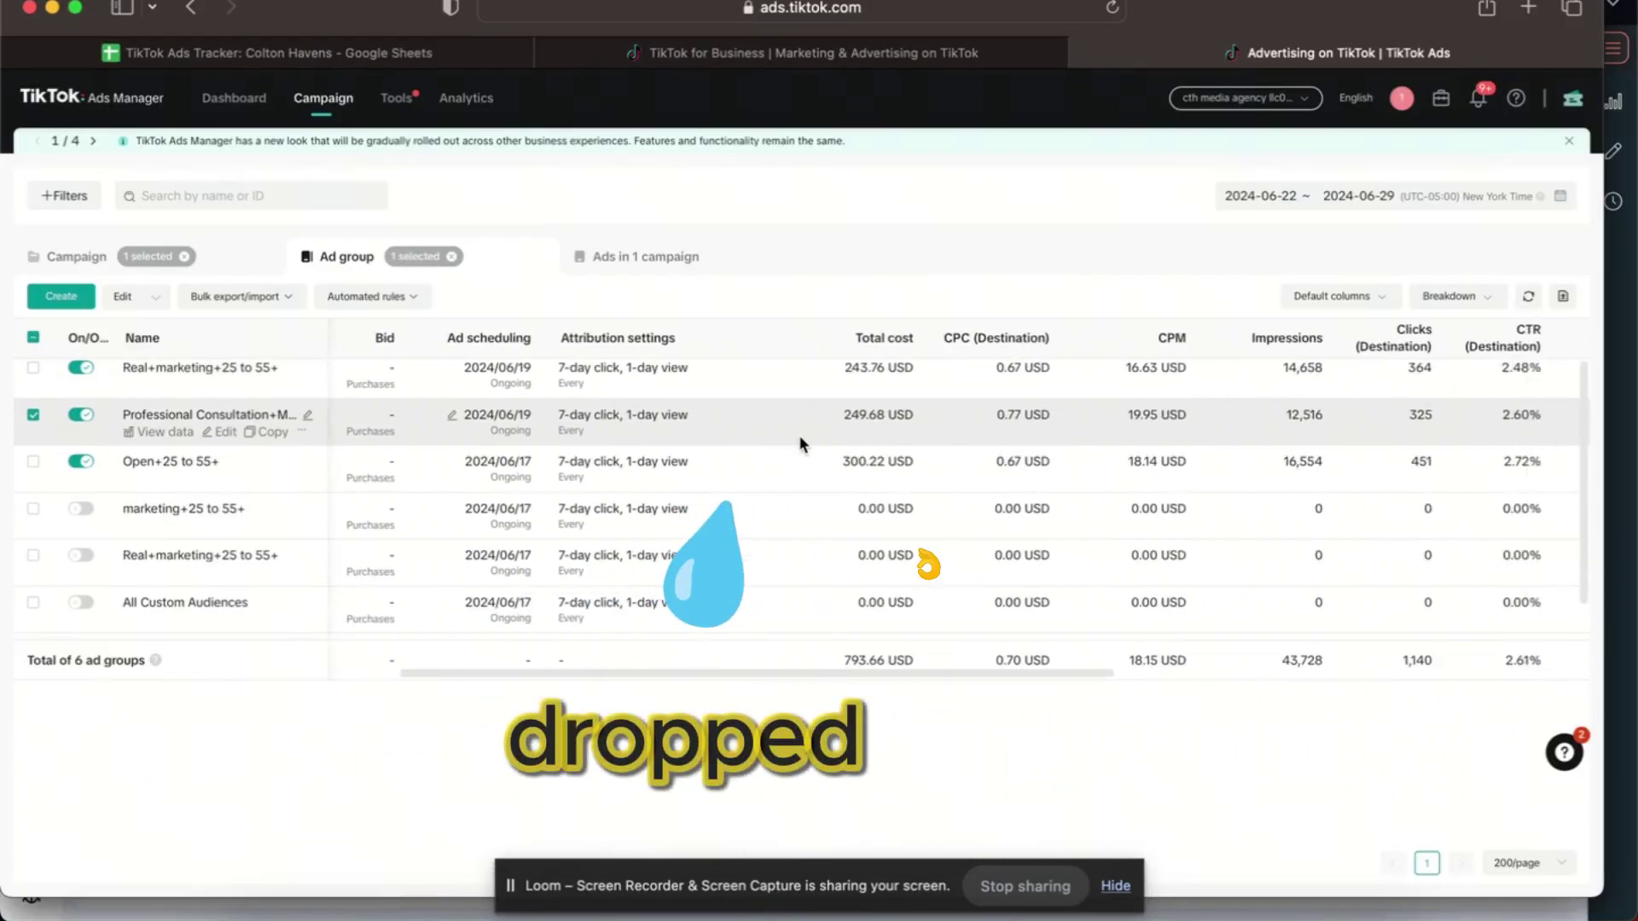
pyautogui.hscroll(5, 800, 439)
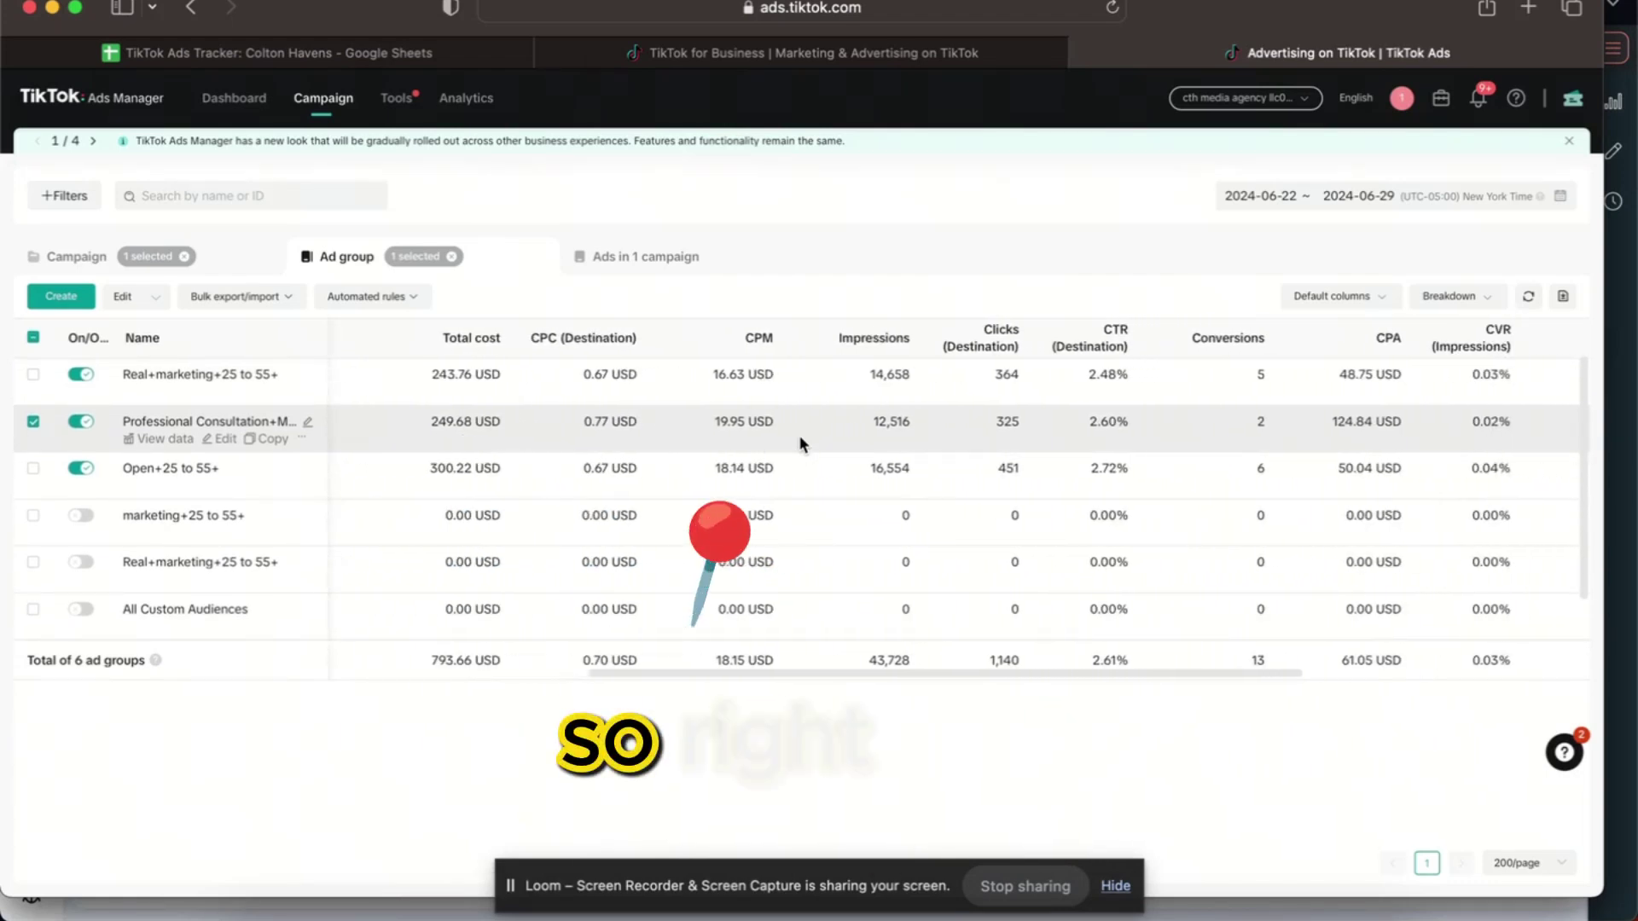
pyautogui.hscroll(2, 799, 433)
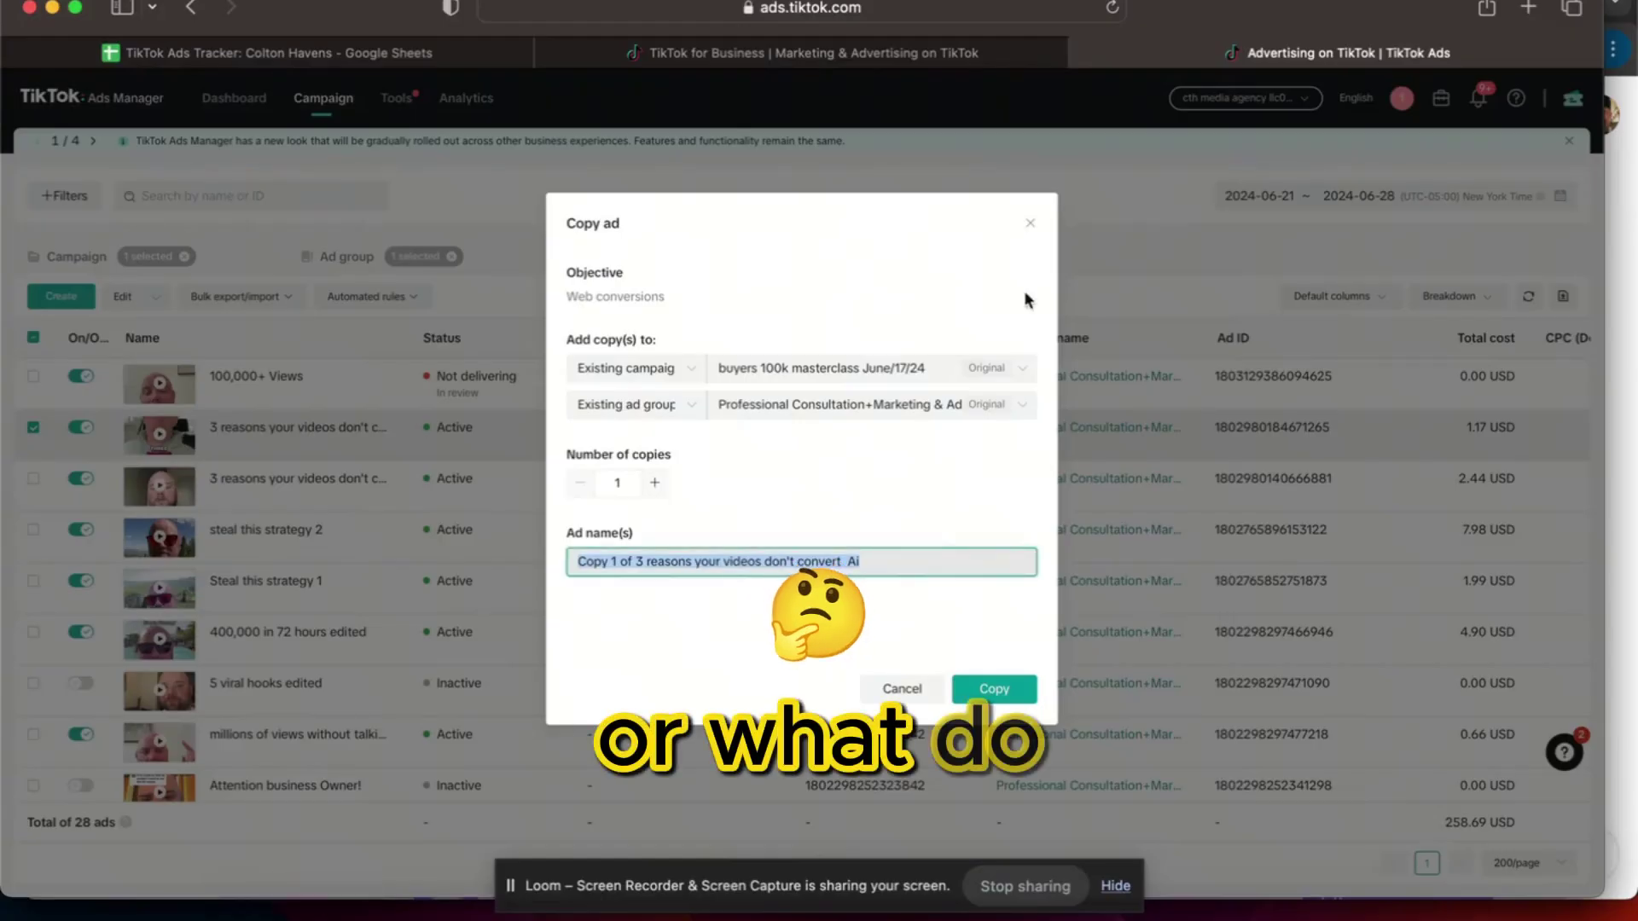
# Cancel the Copy ad dialog and scroll through the ad groups' spend, CPA and conversion columns
pyautogui.click(1032, 226)
pyautogui.click(320, 254)
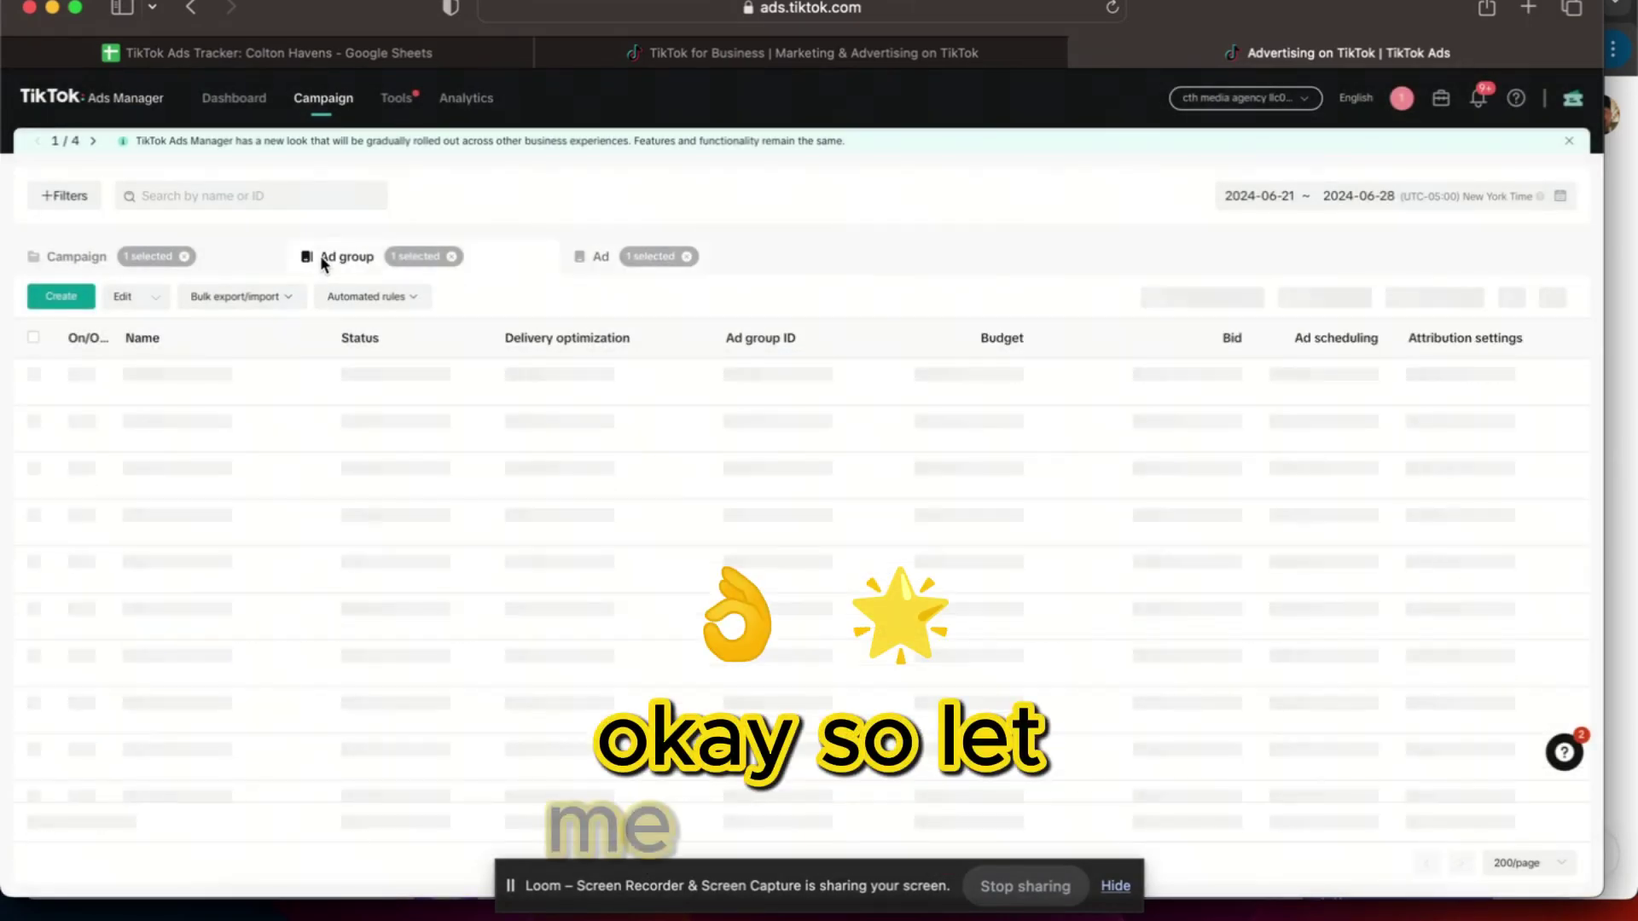
pyautogui.hscroll(4, 703, 421)
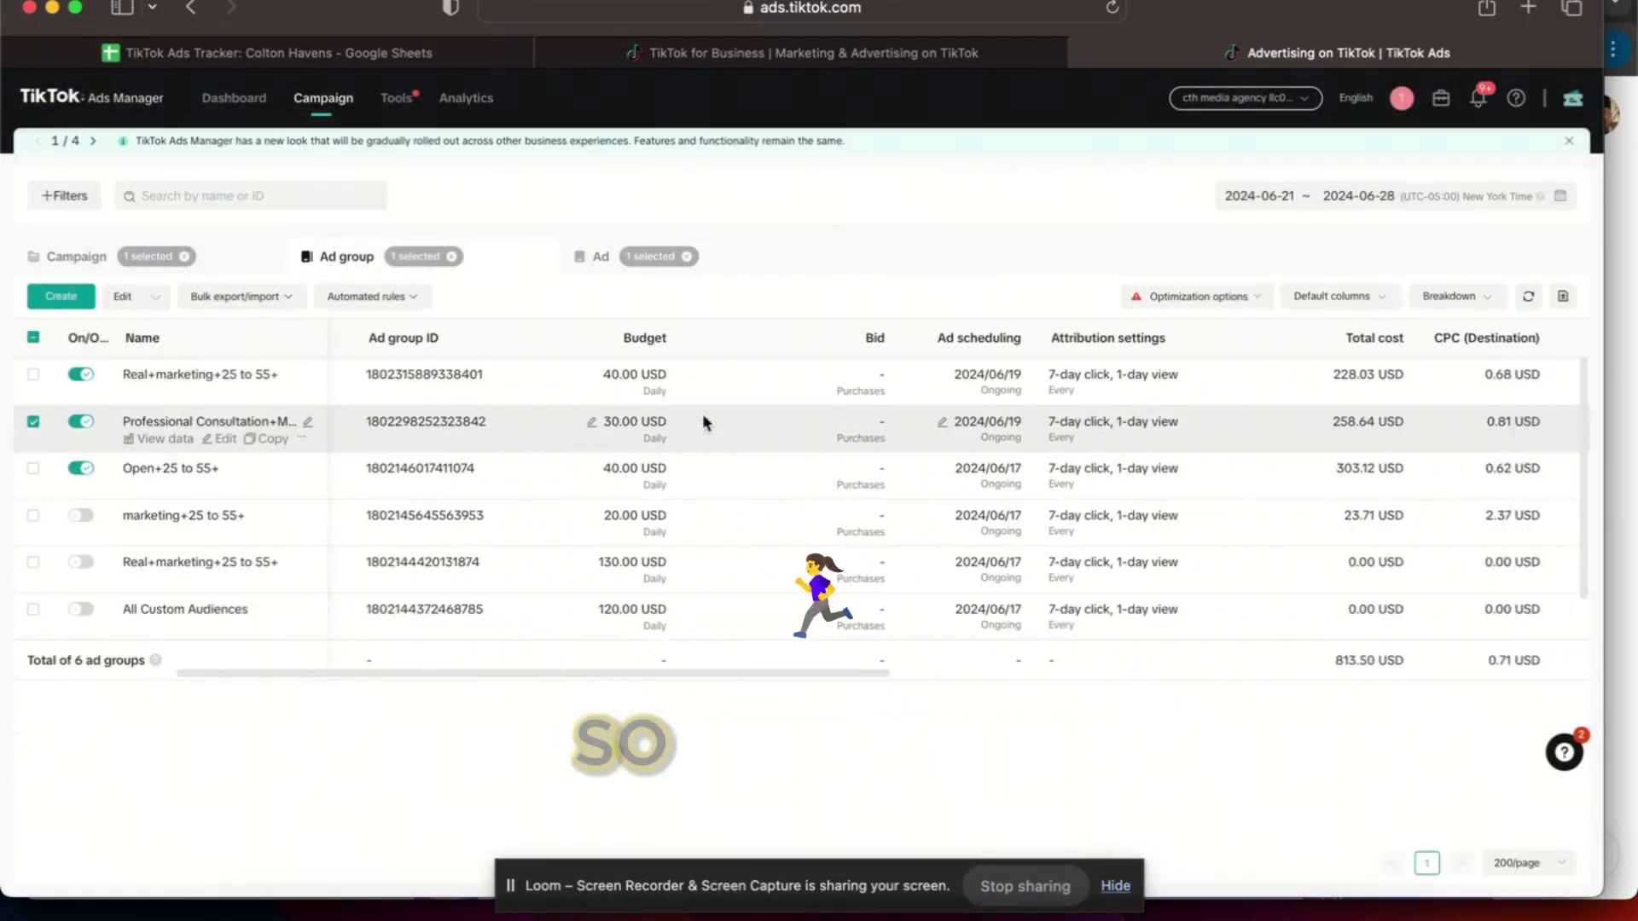
pyautogui.hscroll(10, 703, 412)
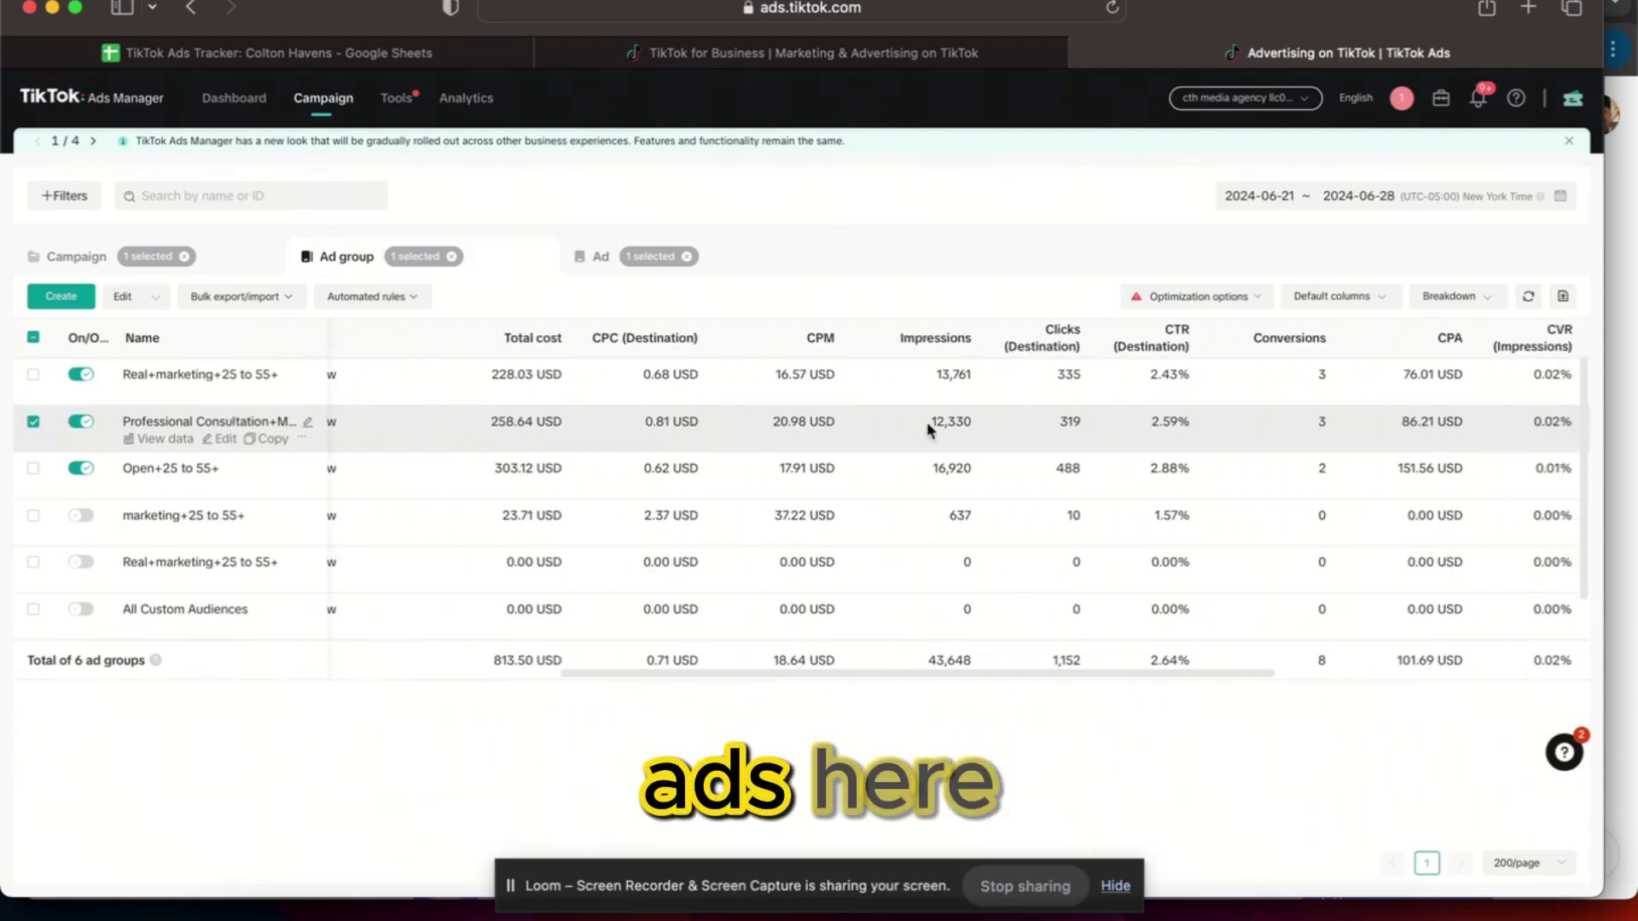
pyautogui.hscroll(3, 1072, 446)
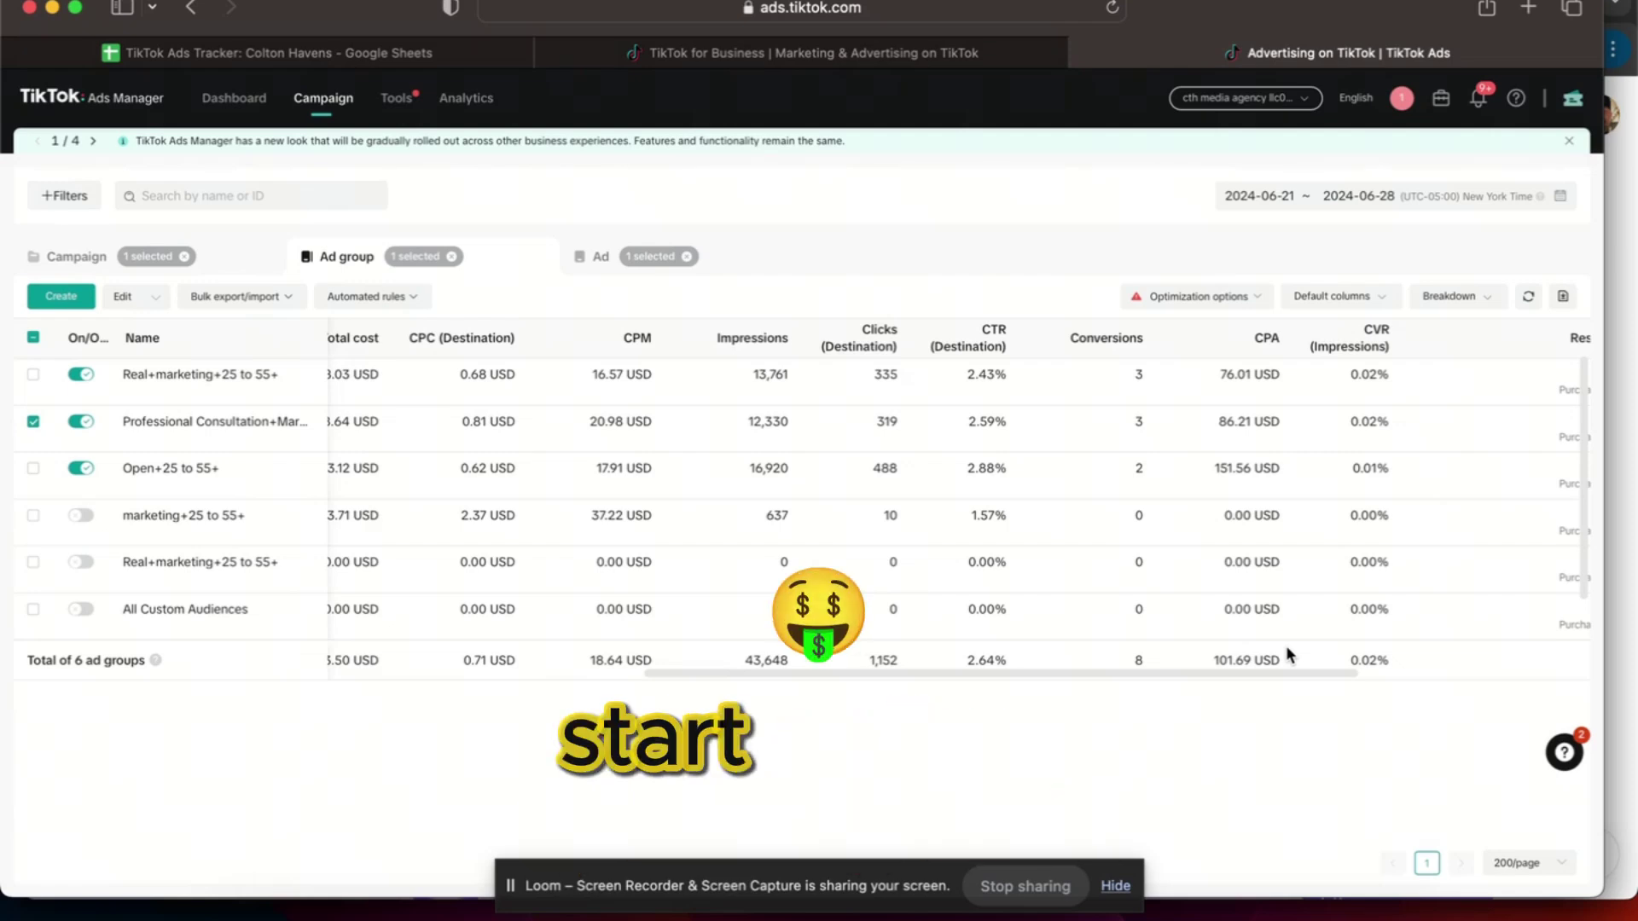
# Show the Ad tab with the checked ad deselected so all 28 ads are listed
pyautogui.moveTo(209, 431)
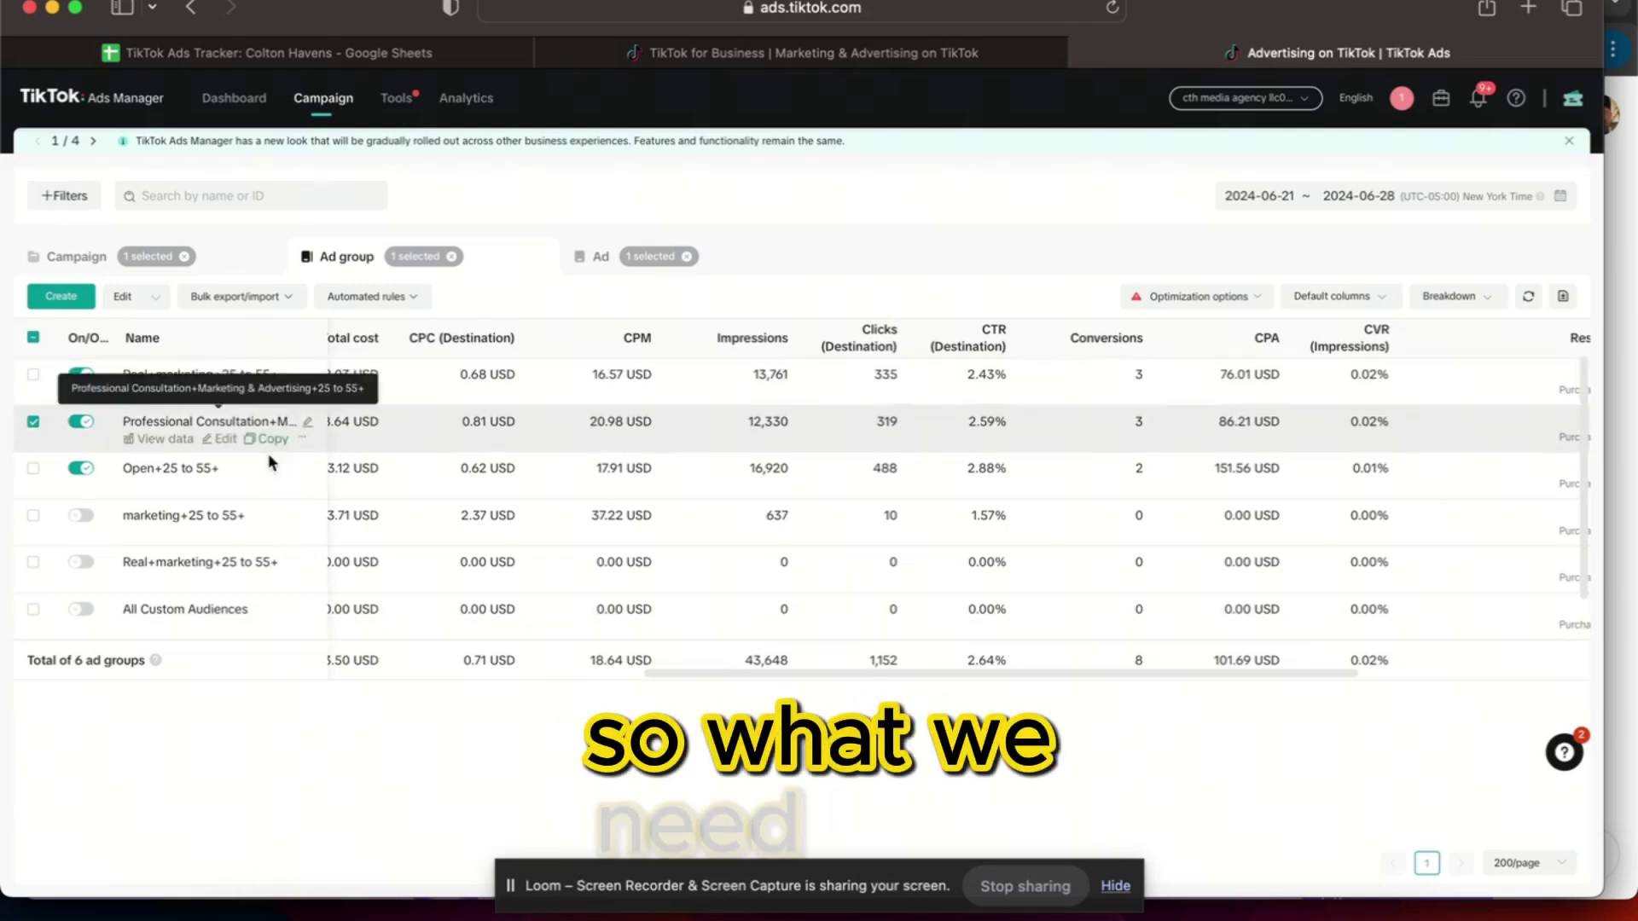
pyautogui.click(581, 261)
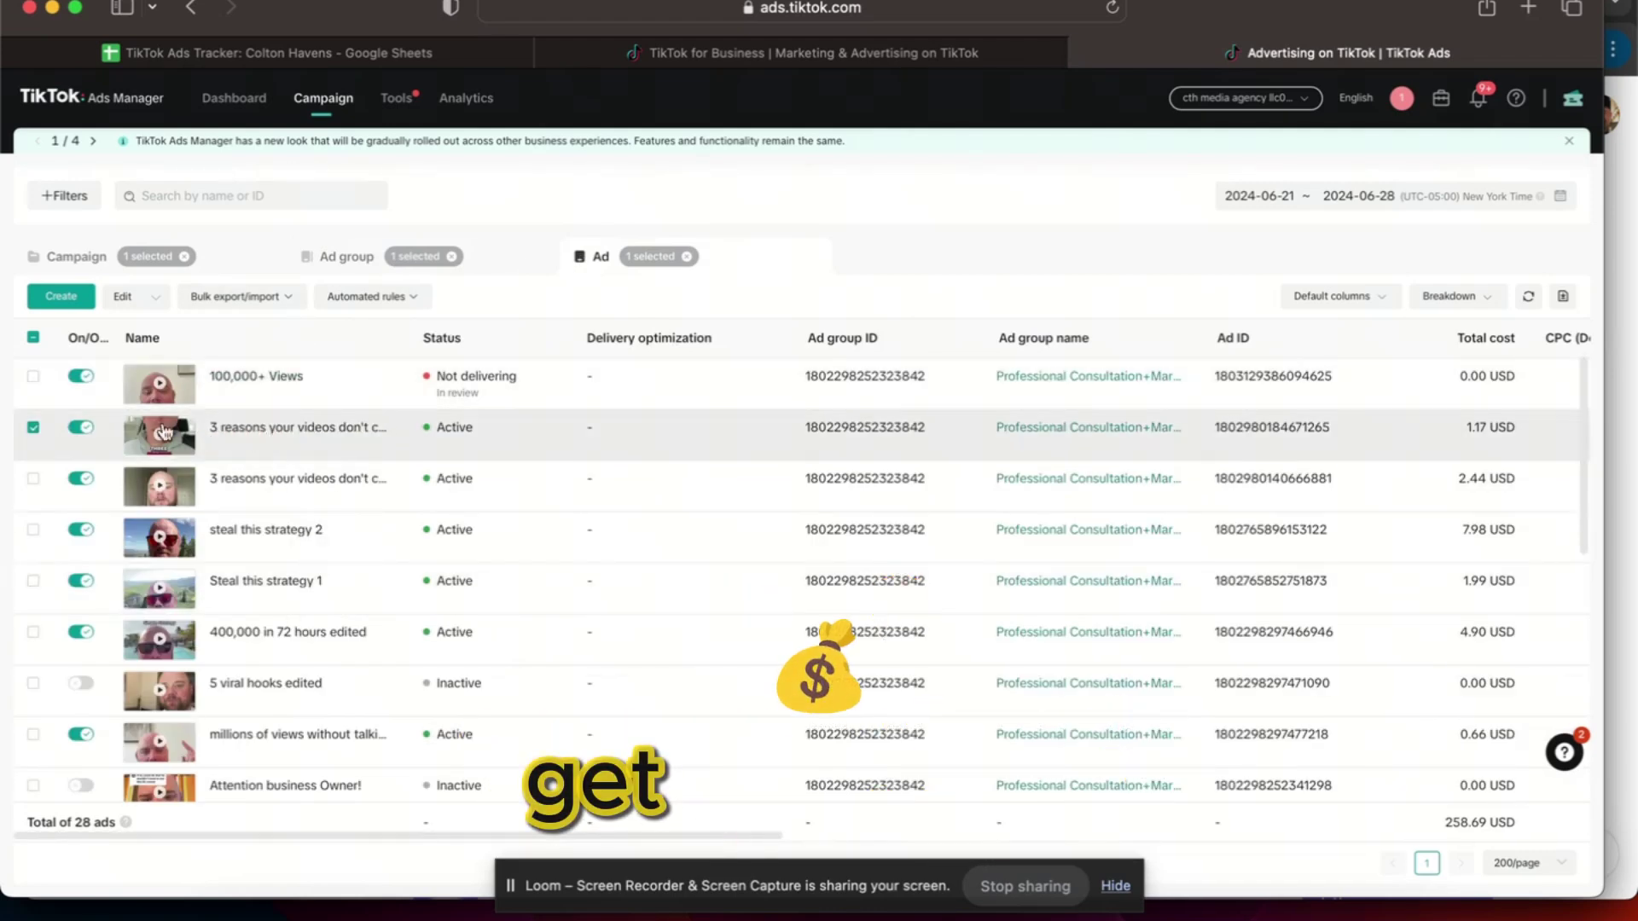
pyautogui.click(32, 427)
pyautogui.scroll(-7, 674, 521)
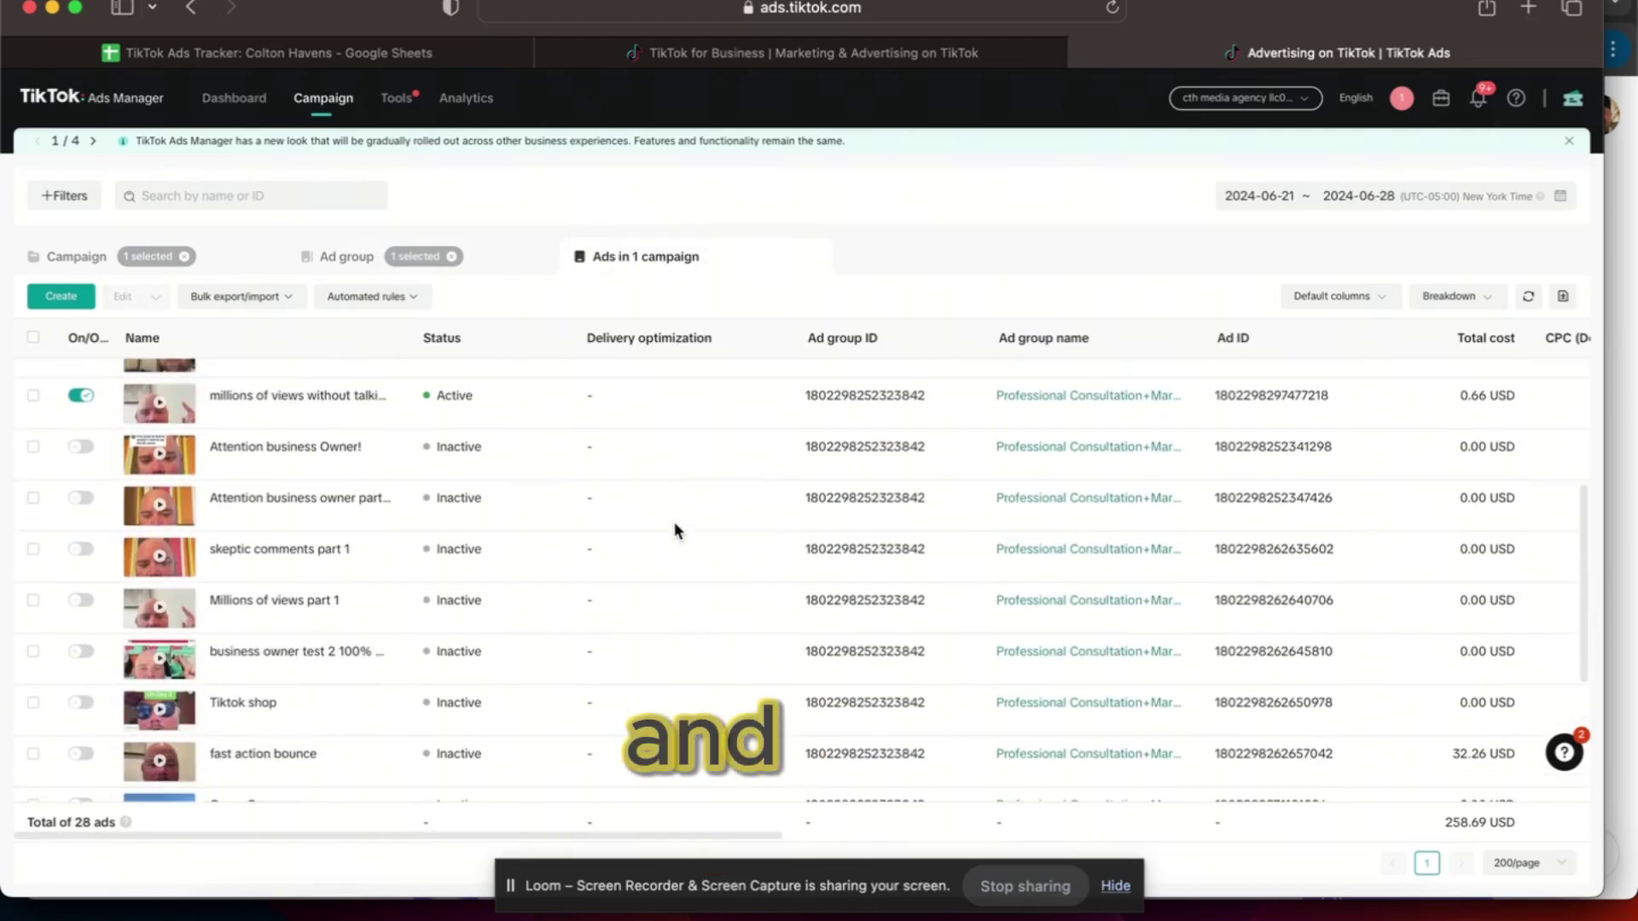
pyautogui.scroll(-5, 633, 668)
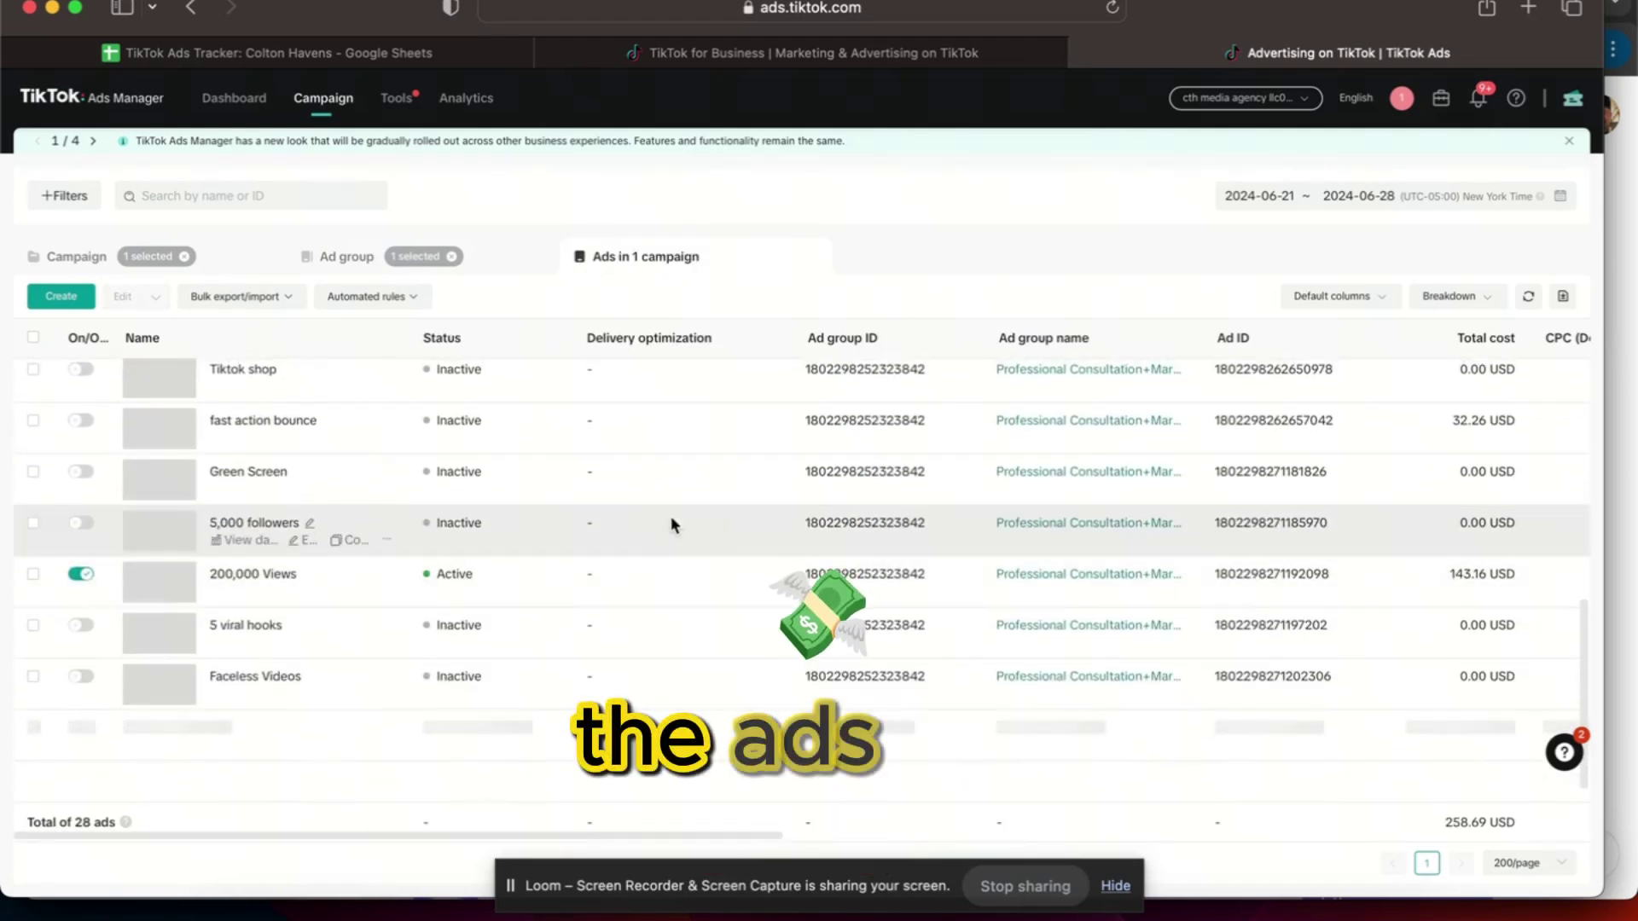
# Check the 200,000 Views ad's 71.58 USD CPA, then return to the top of the list
pyautogui.hscroll(5, 930, 580)
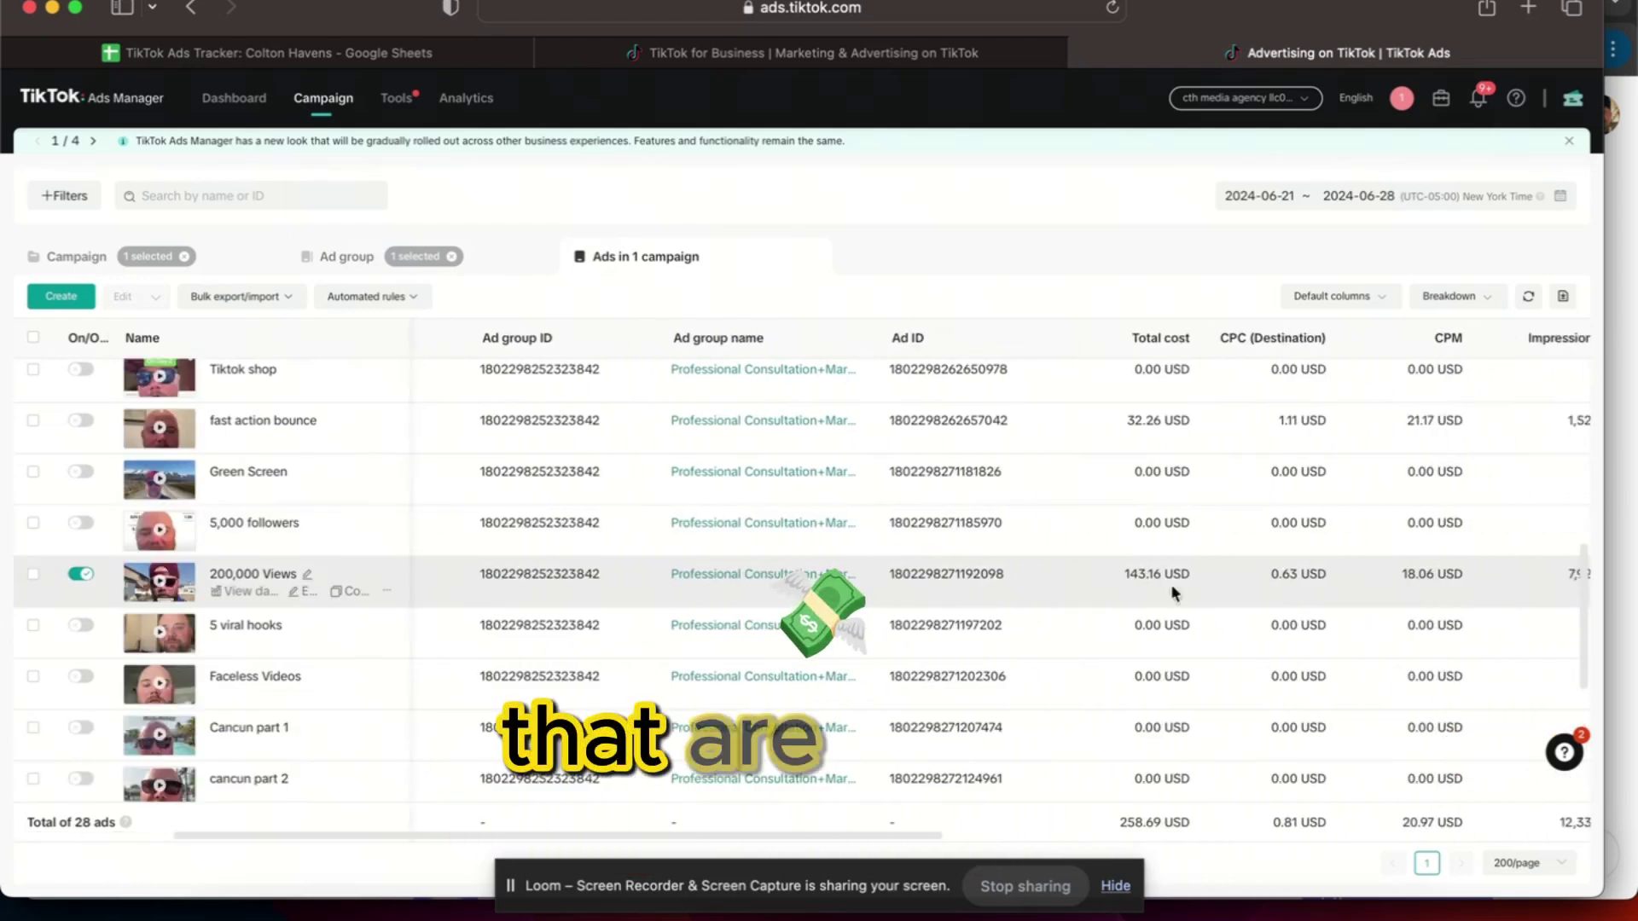
pyautogui.moveTo(1160, 577); pyautogui.dragTo(1201, 575)
pyautogui.hscroll(8, 1200, 575)
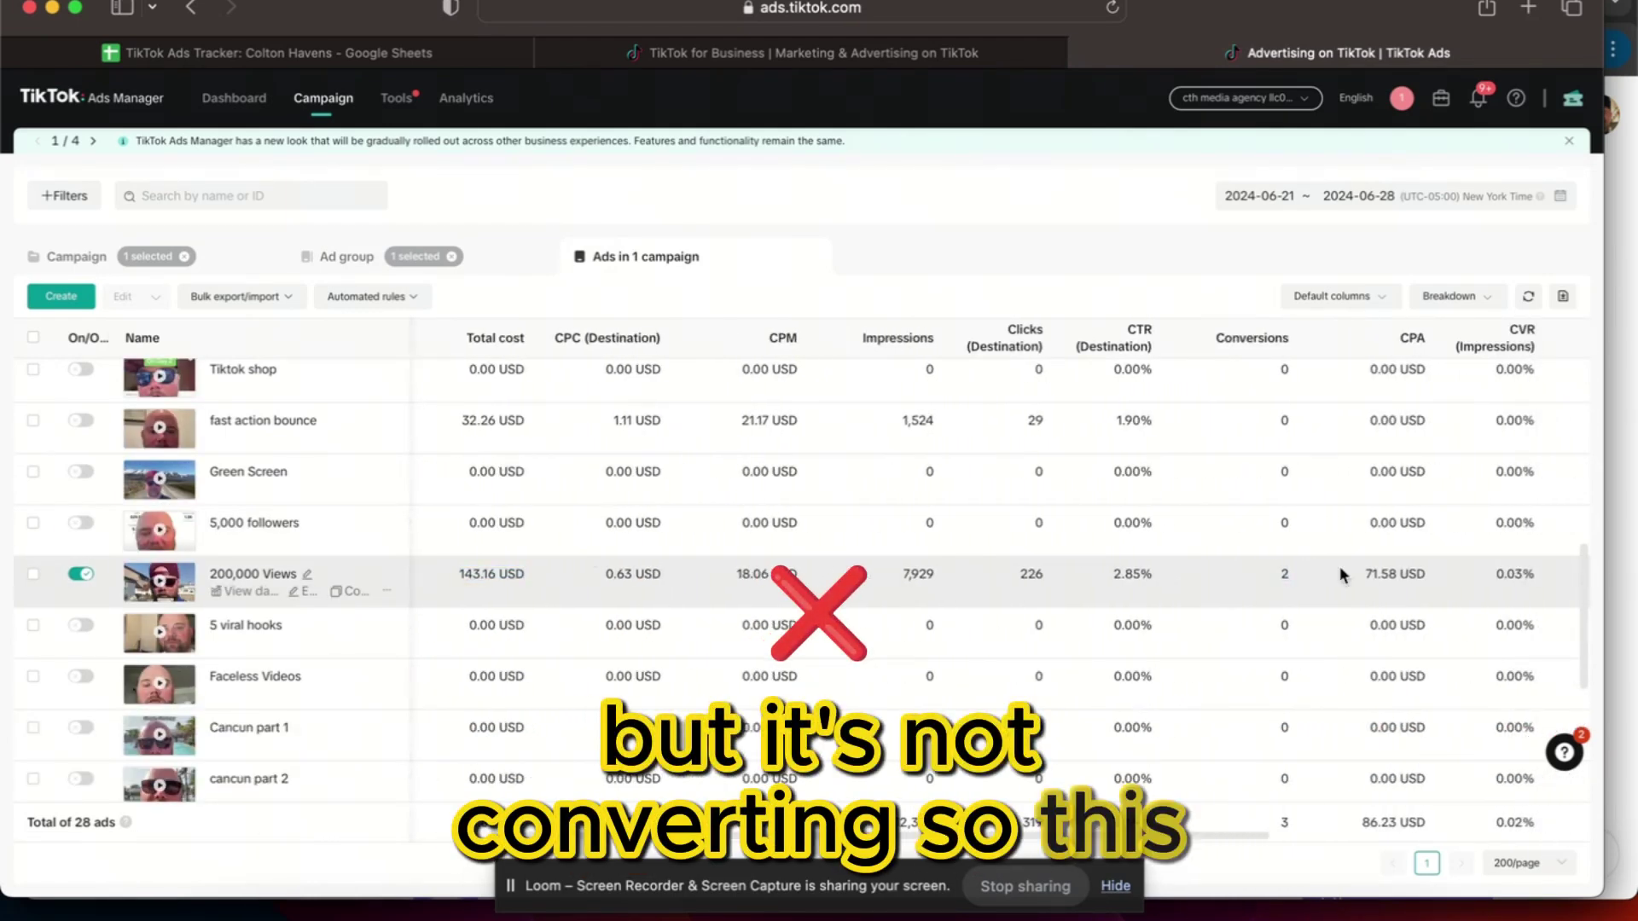
pyautogui.moveTo(1339, 566); pyautogui.dragTo(1475, 546)
pyautogui.click(1392, 588)
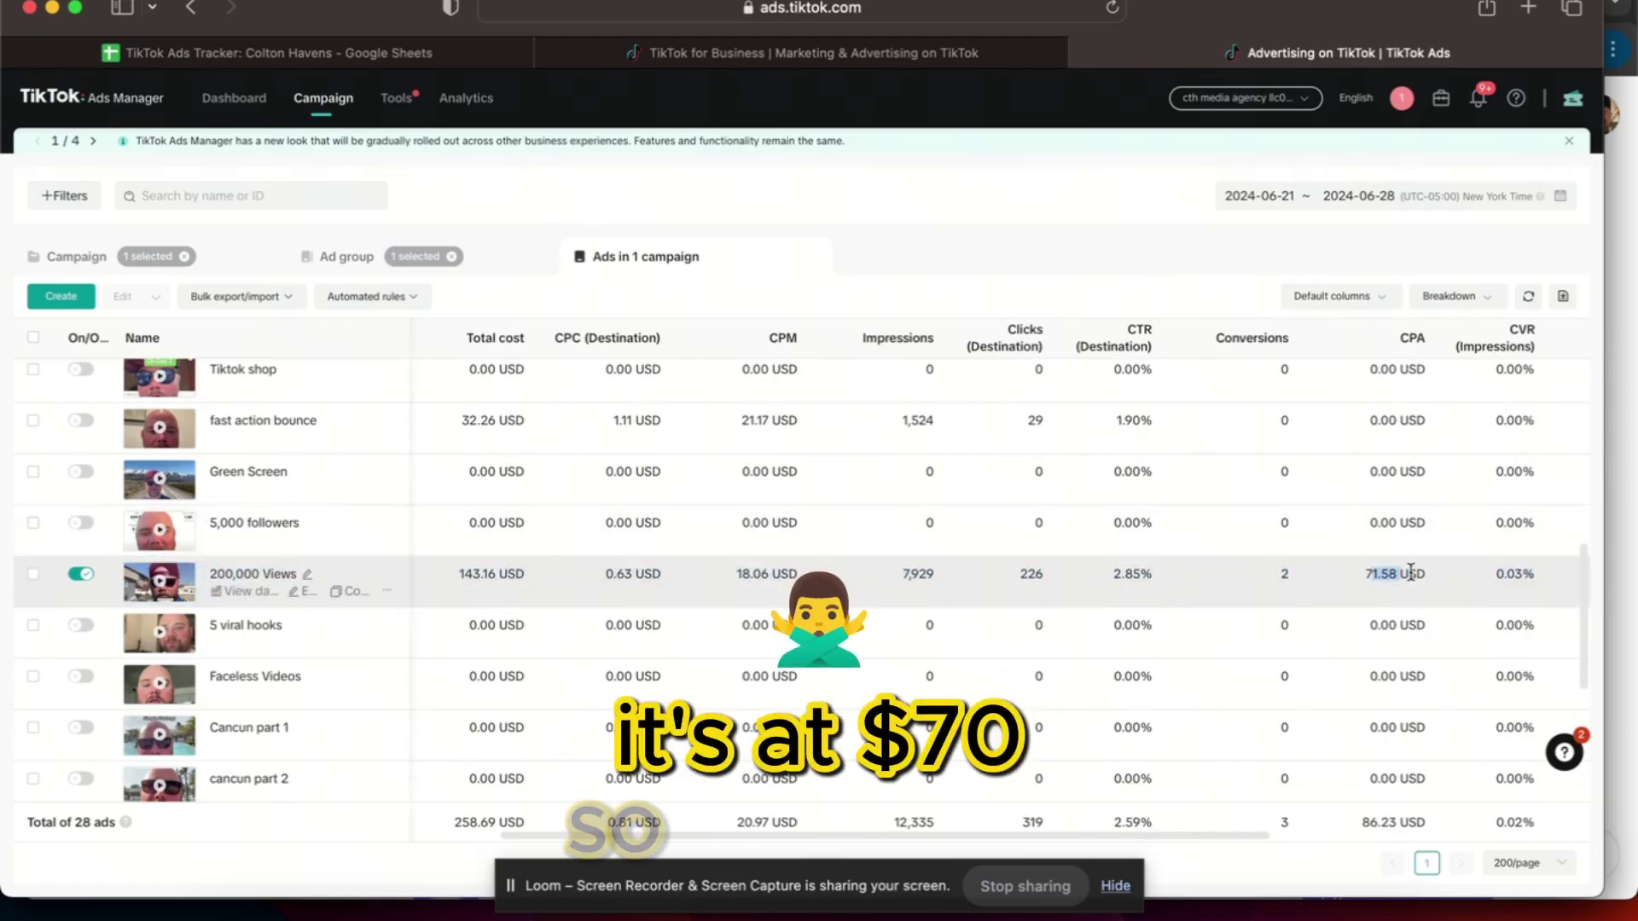
pyautogui.hscroll(-8, 1193, 592)
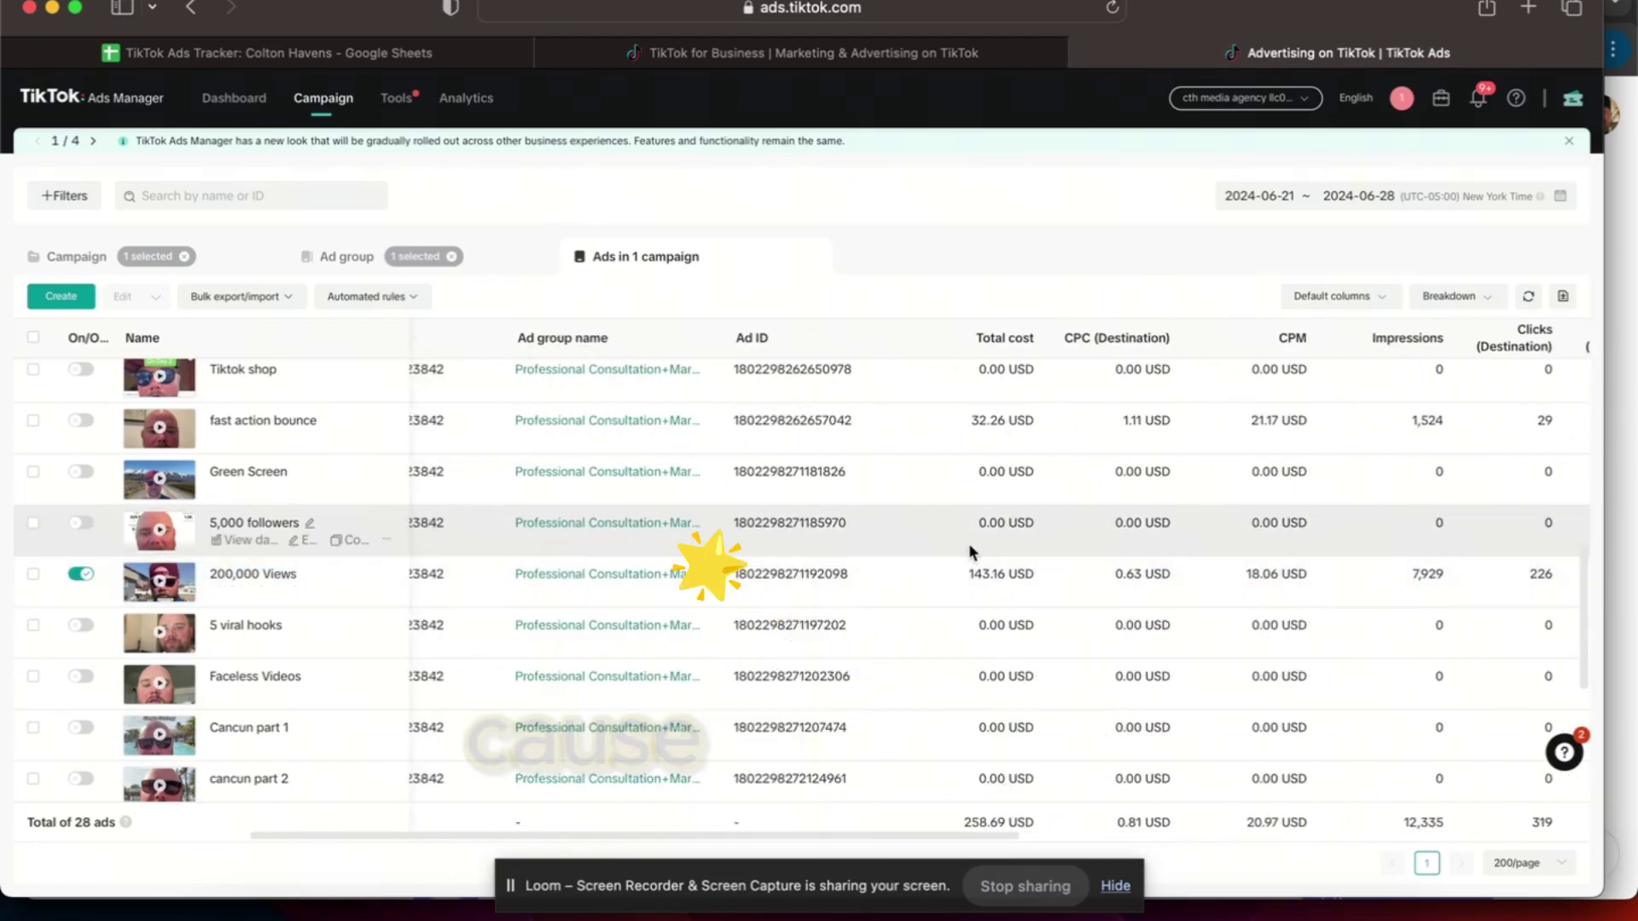
pyautogui.hscroll(-6, 597, 580)
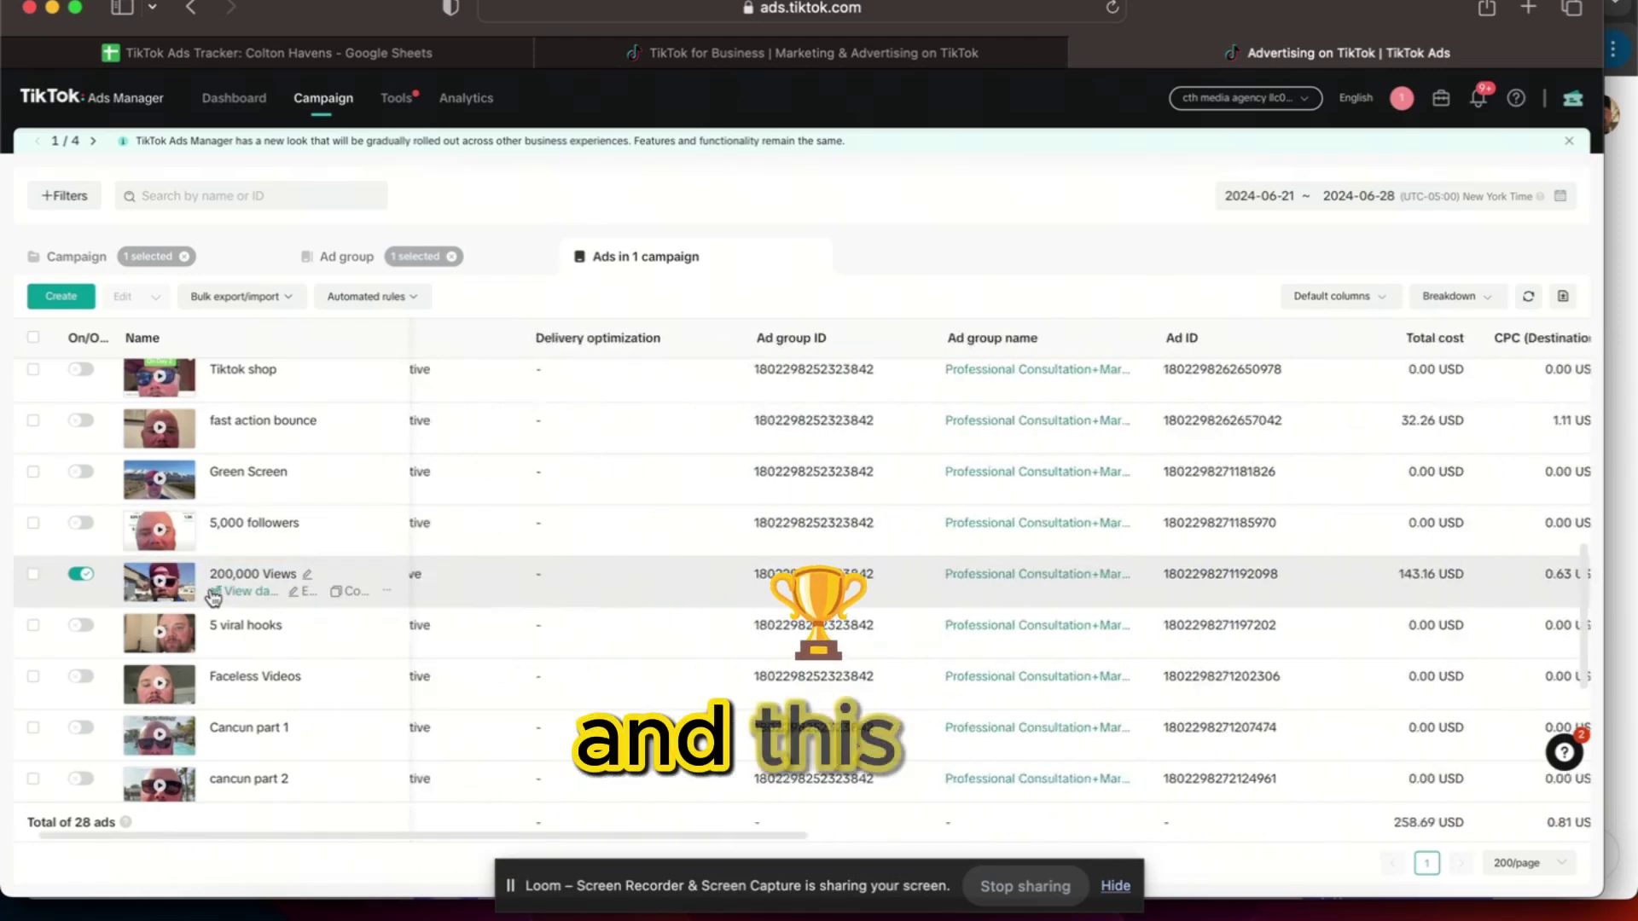
pyautogui.scroll(-7, 213, 595)
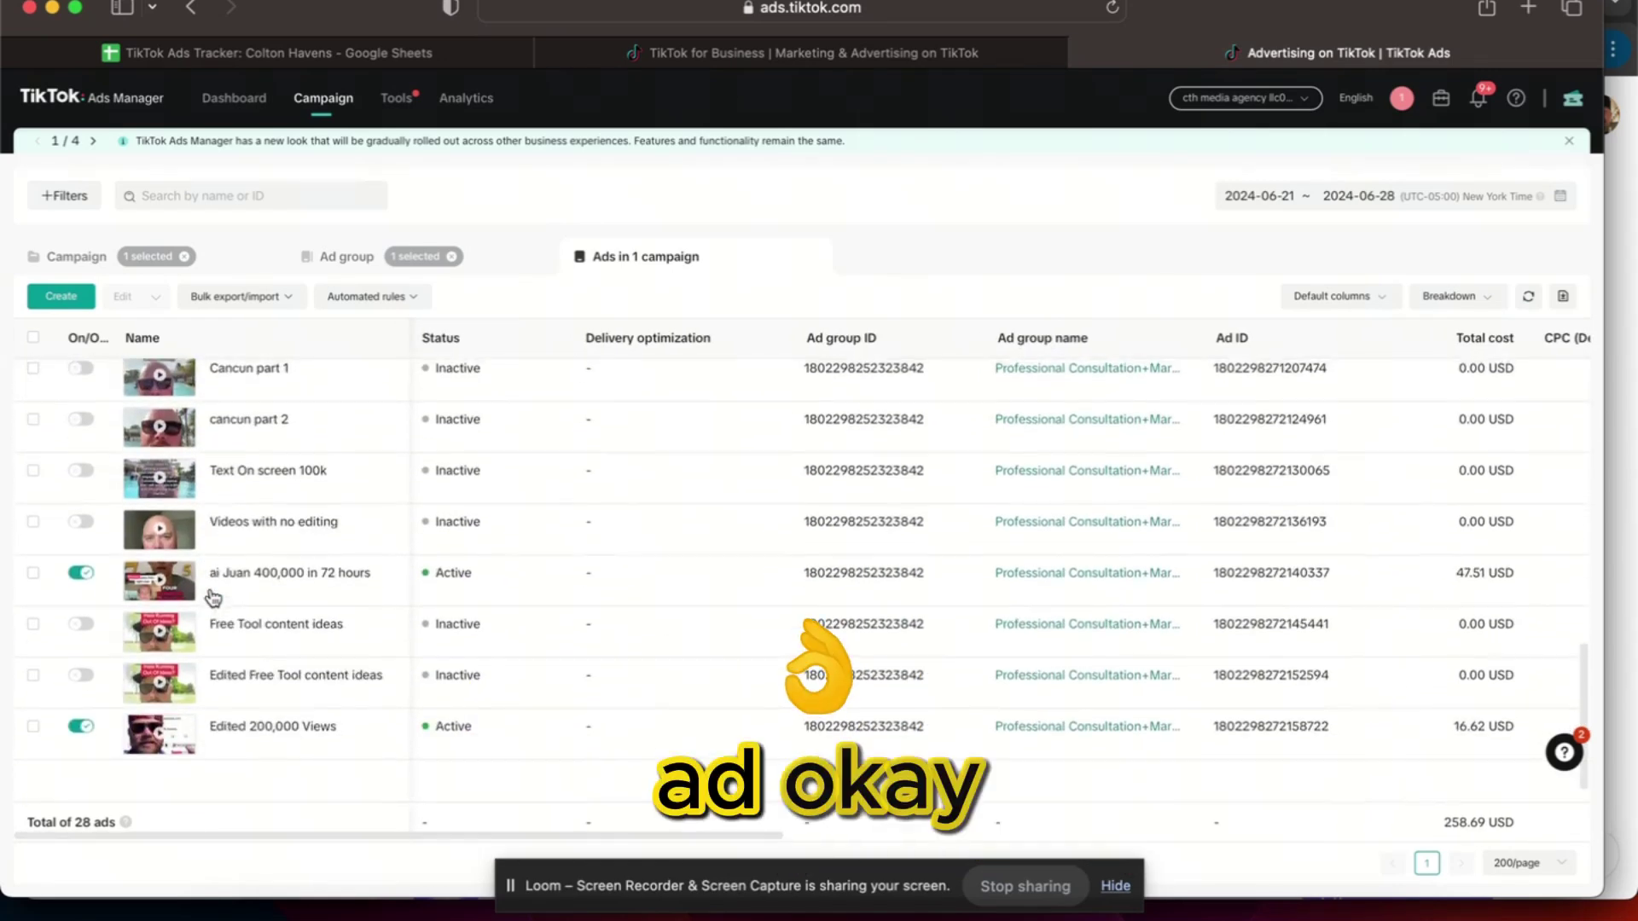
pyautogui.scroll(20, 198, 654)
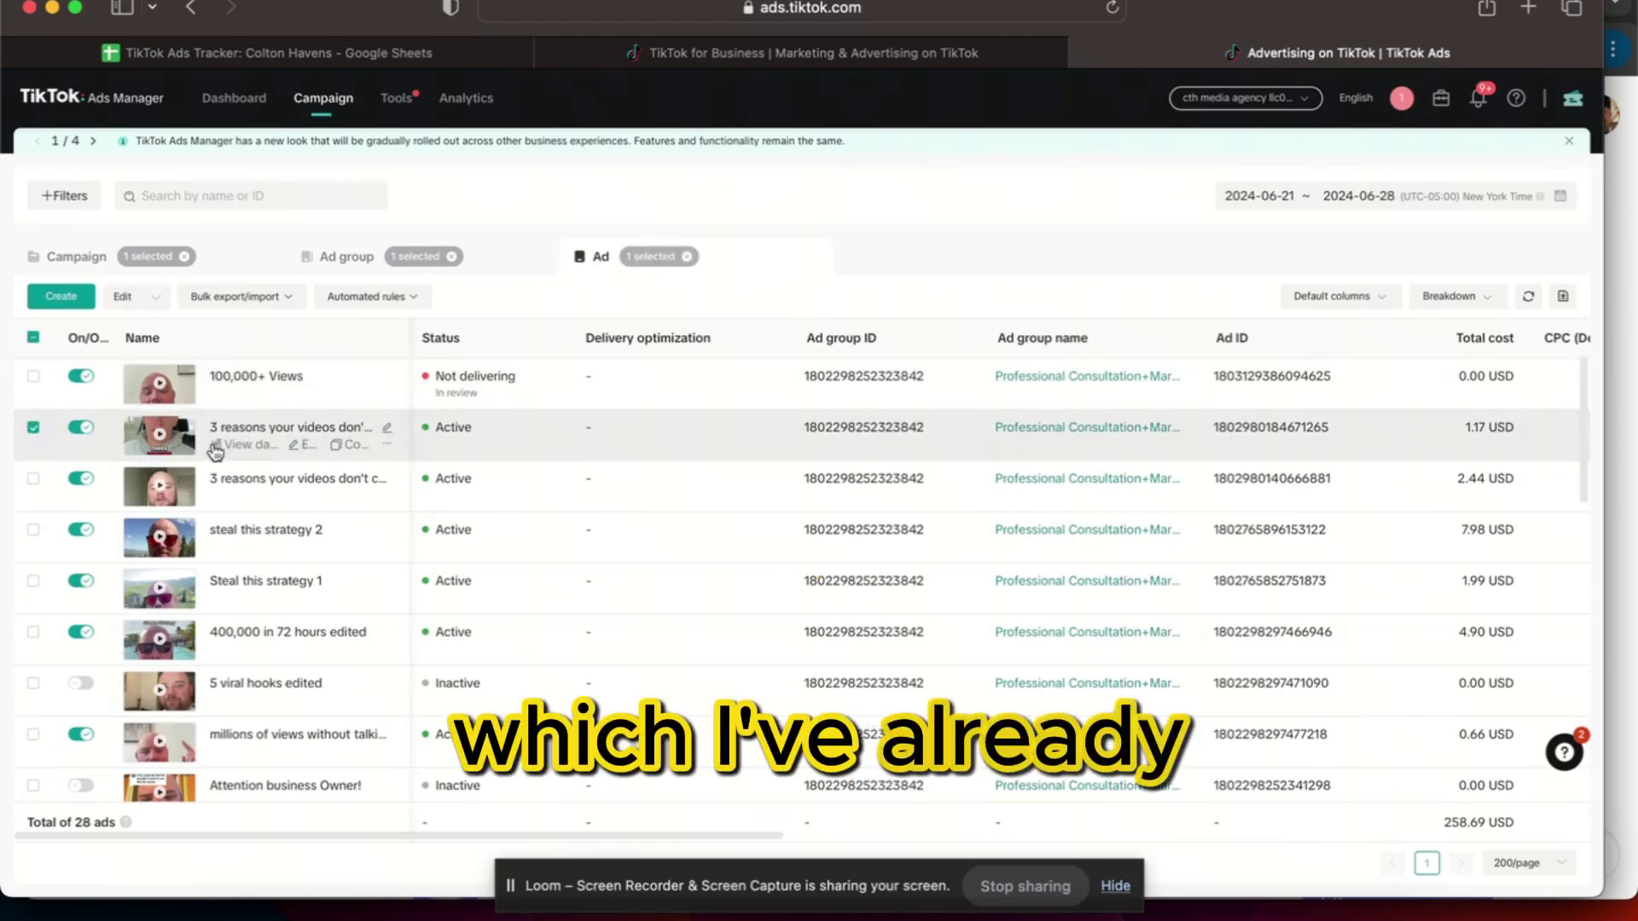
# Make one copy of the '3 reasons your videos don't convert Ai' ad in the same ad group
pyautogui.click(352, 445)
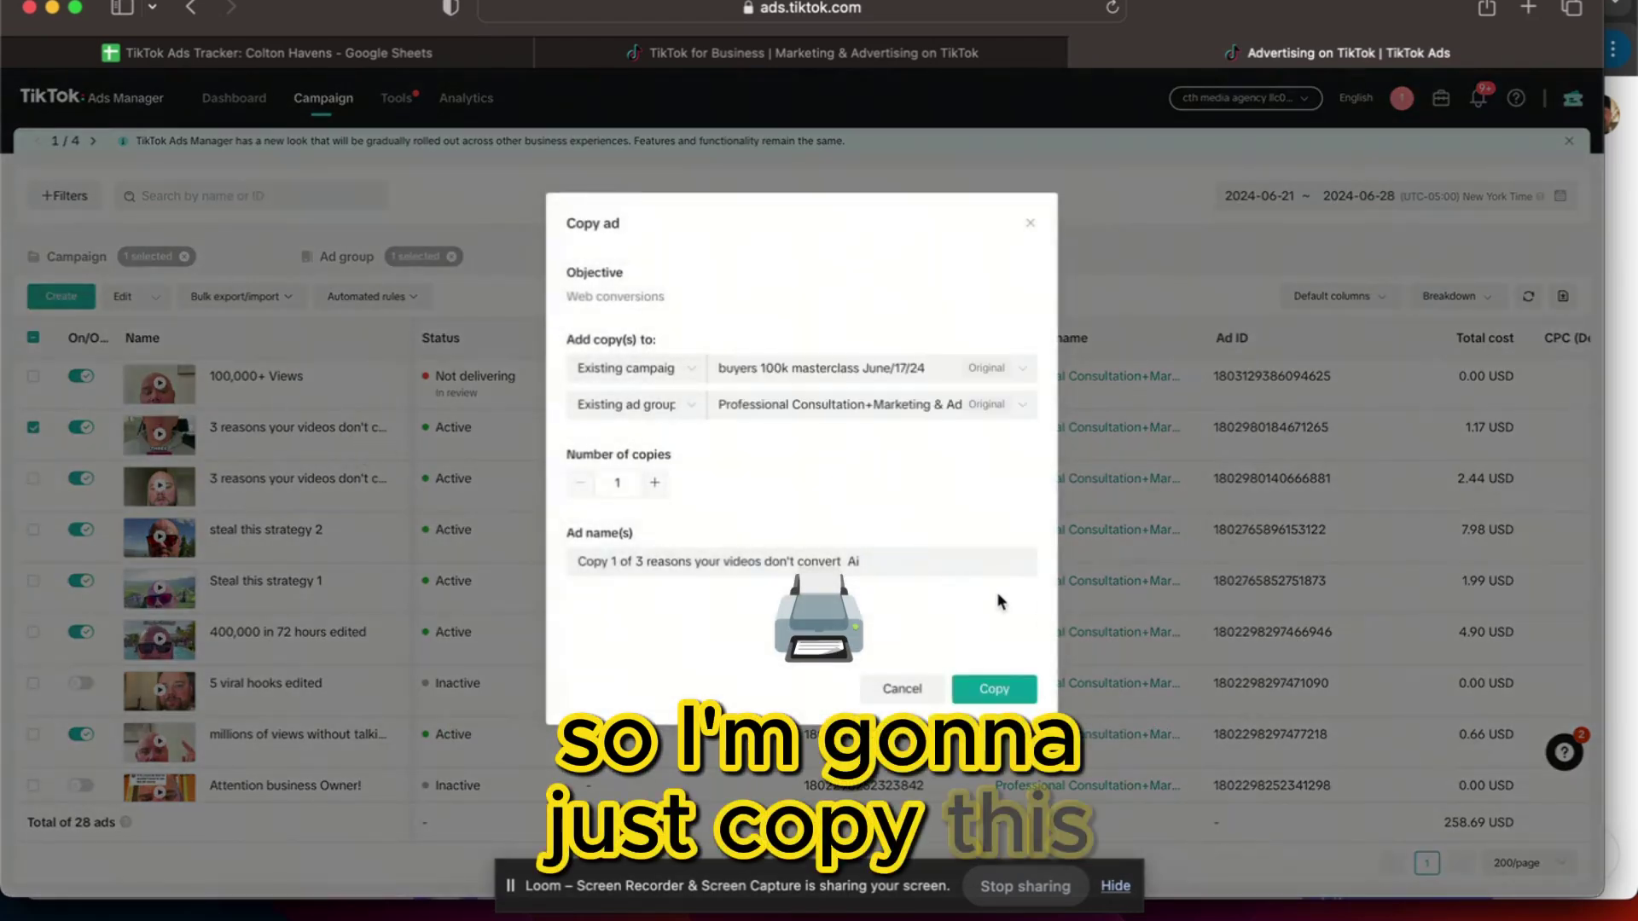
pyautogui.click(1008, 688)
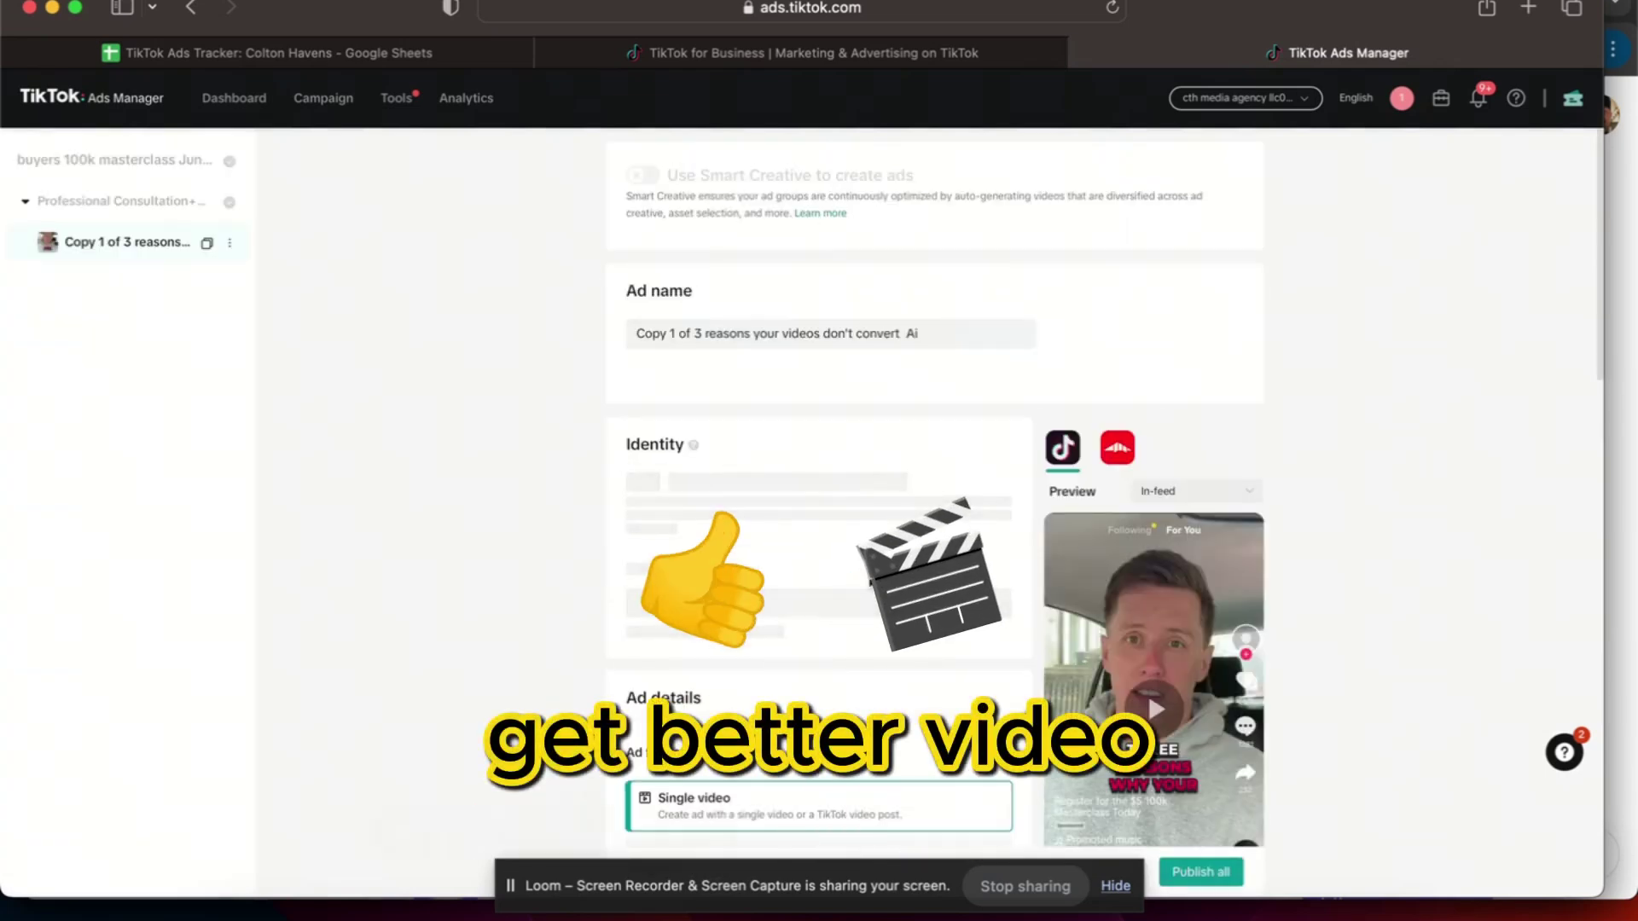
pyautogui.scroll(-6, 819, 511)
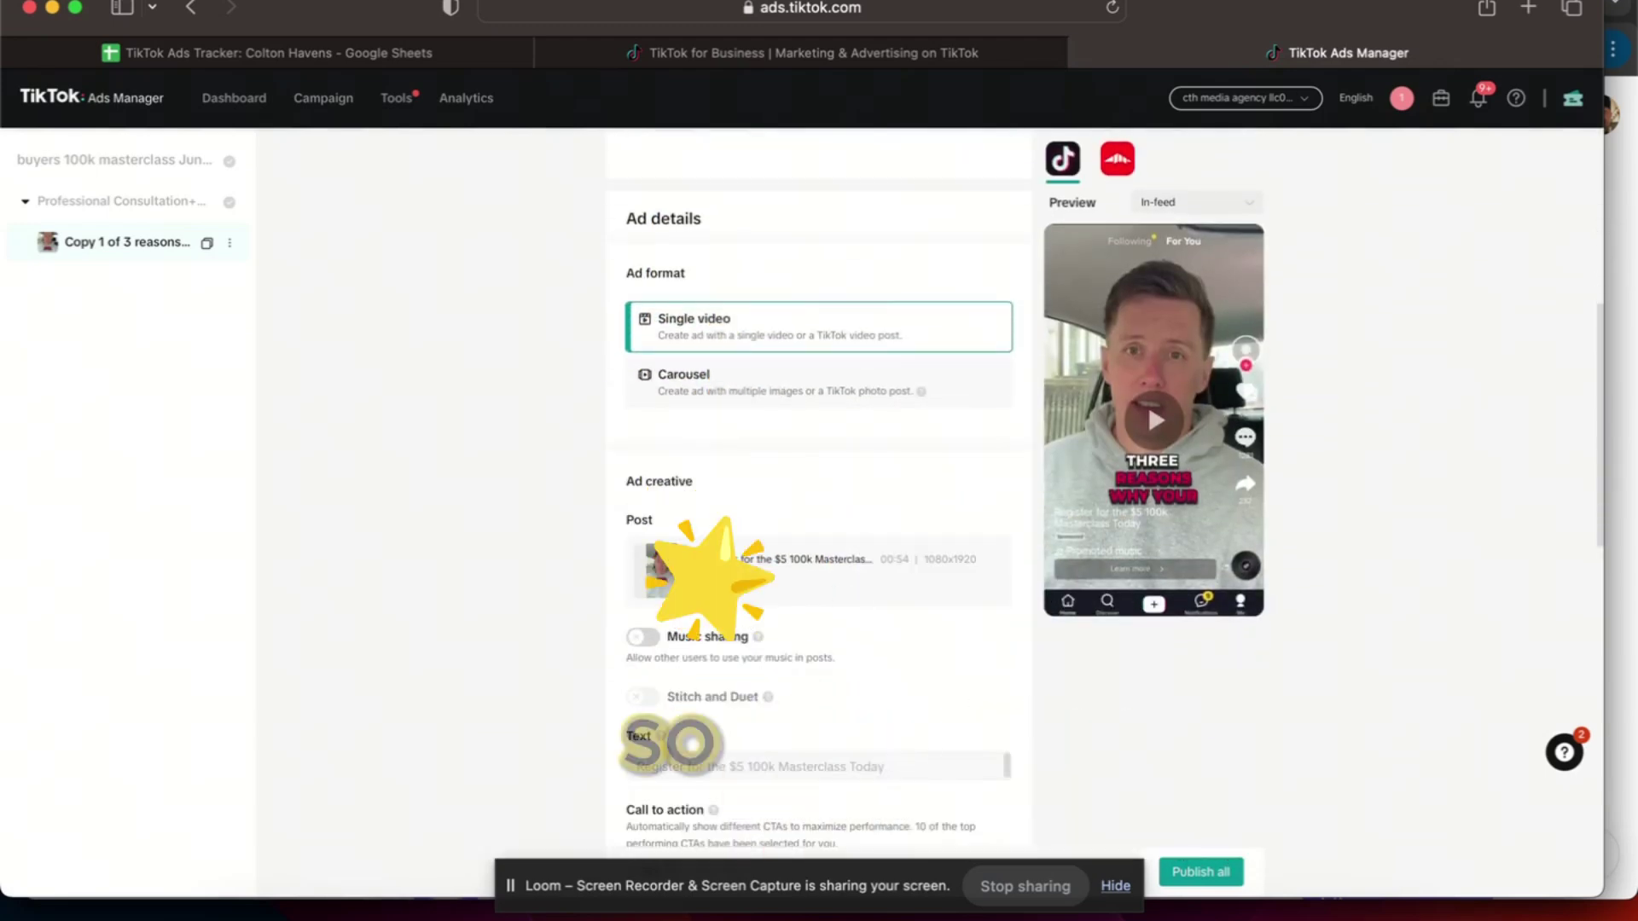
# Use the Steal This Spark Ad post as the copied ad's creative and select its ad name
pyautogui.click(750, 634)
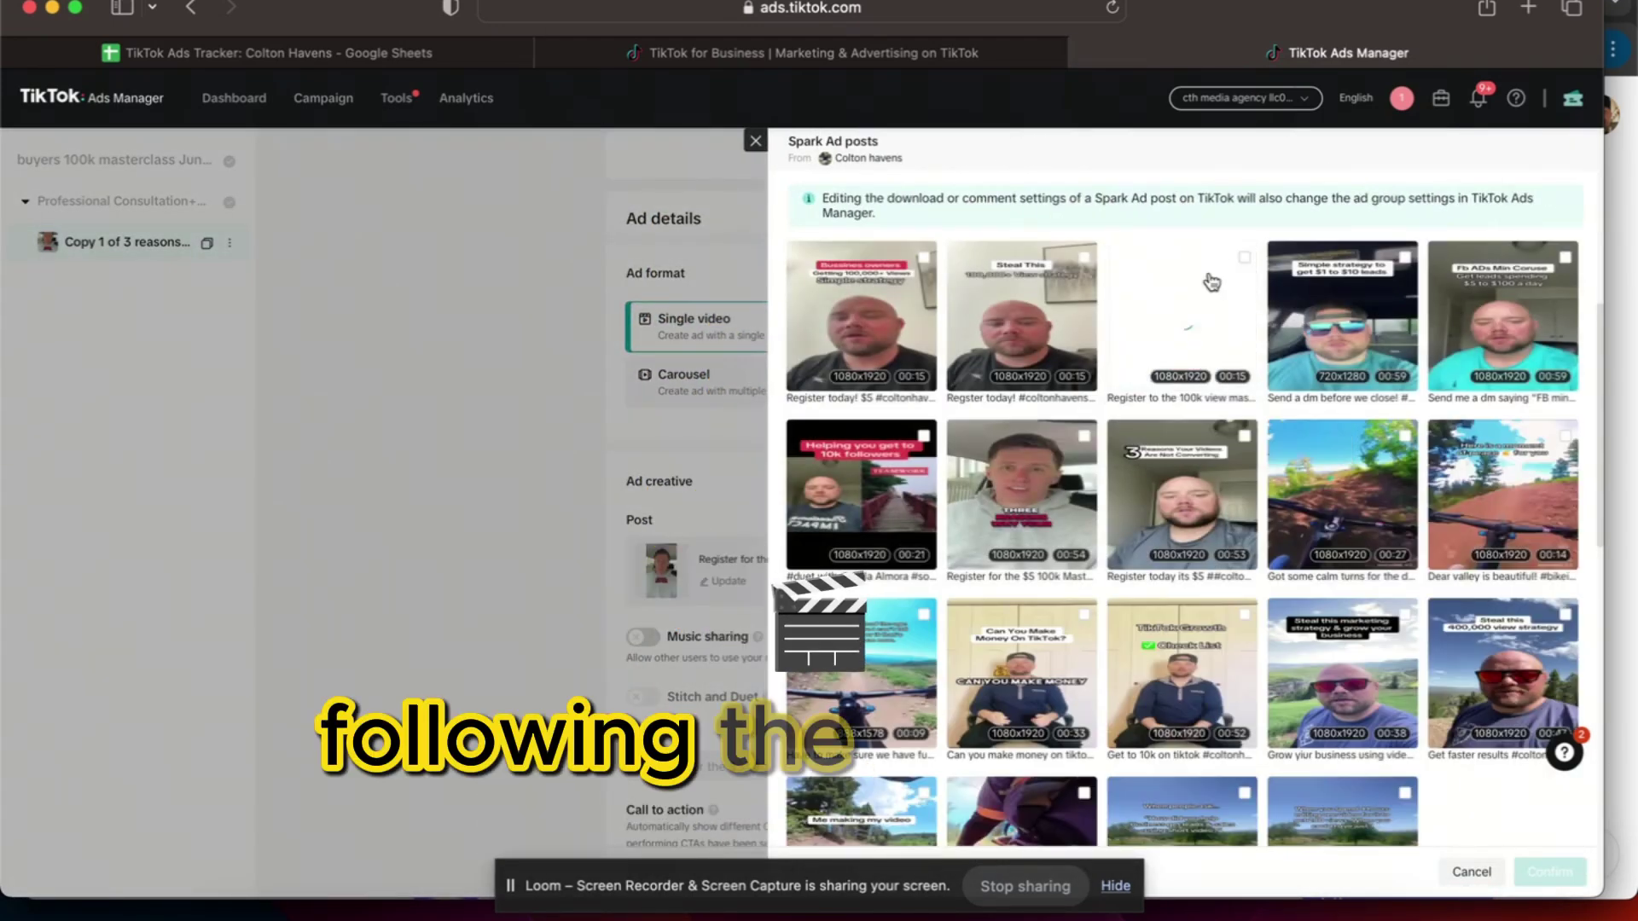
pyautogui.click(1079, 259)
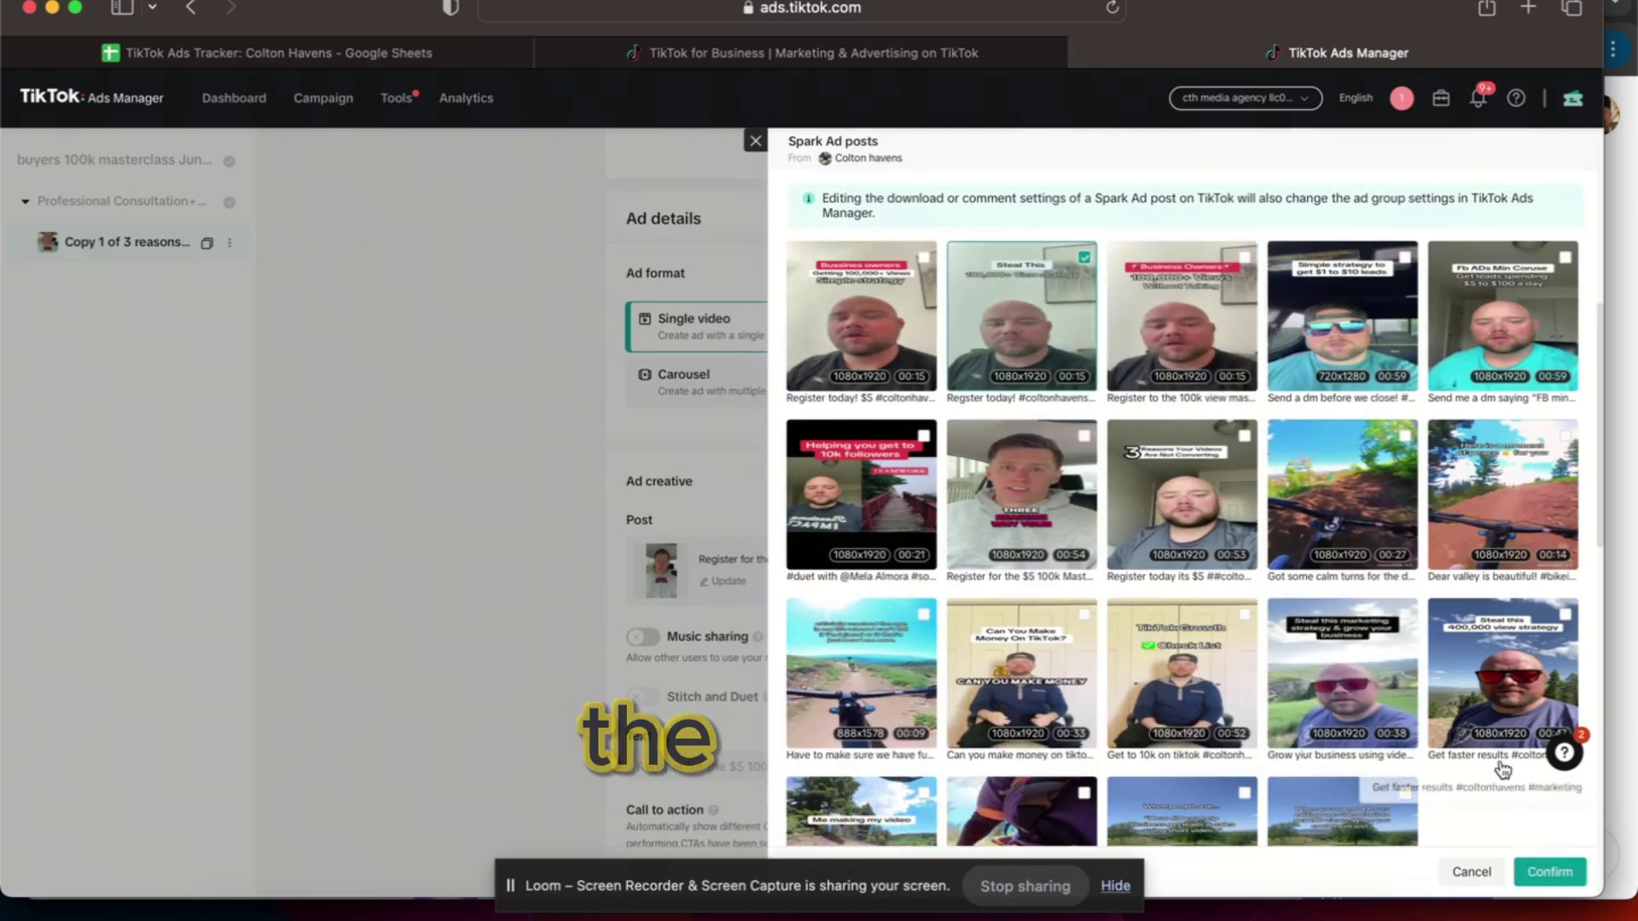
pyautogui.click(1540, 874)
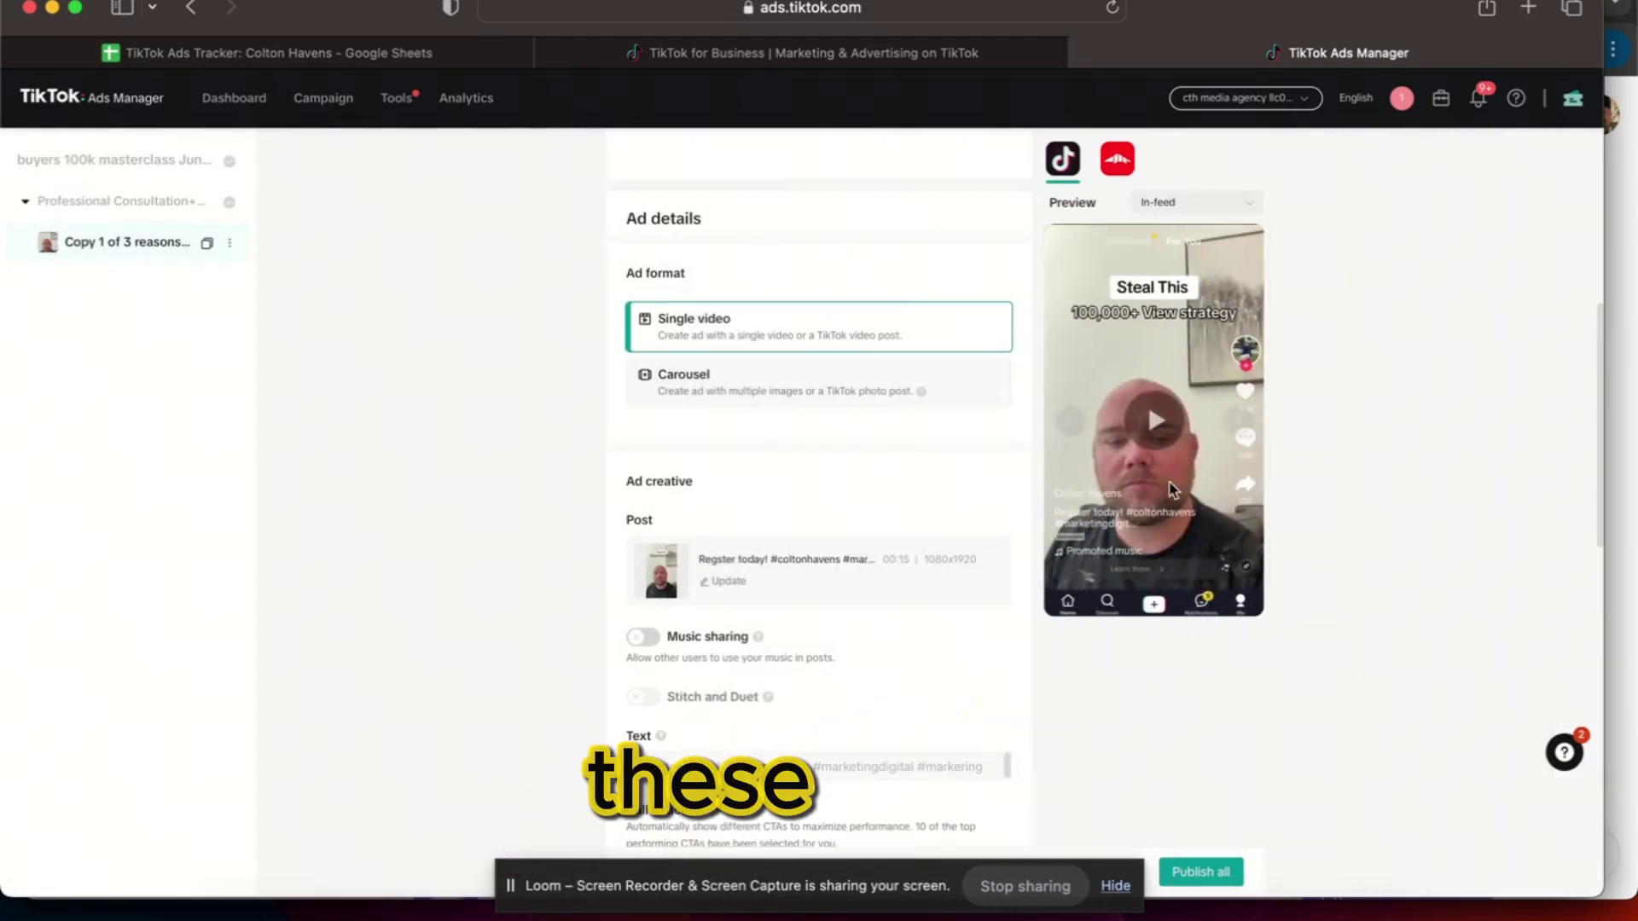
pyautogui.scroll(6, 835, 479)
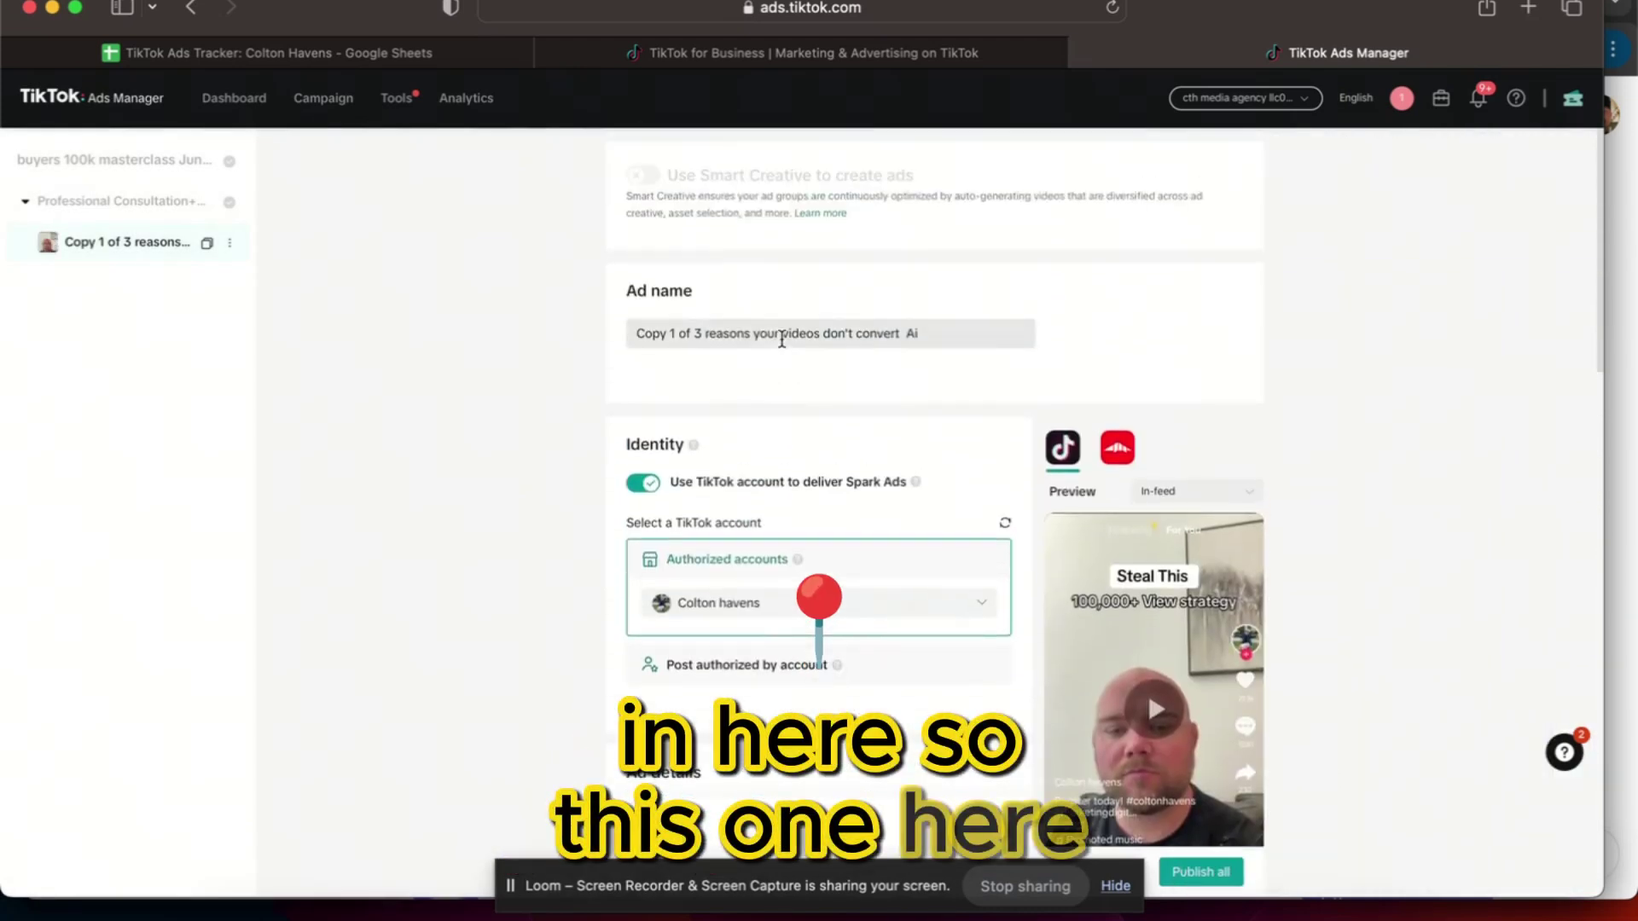
pyautogui.tripleClick(790, 335)
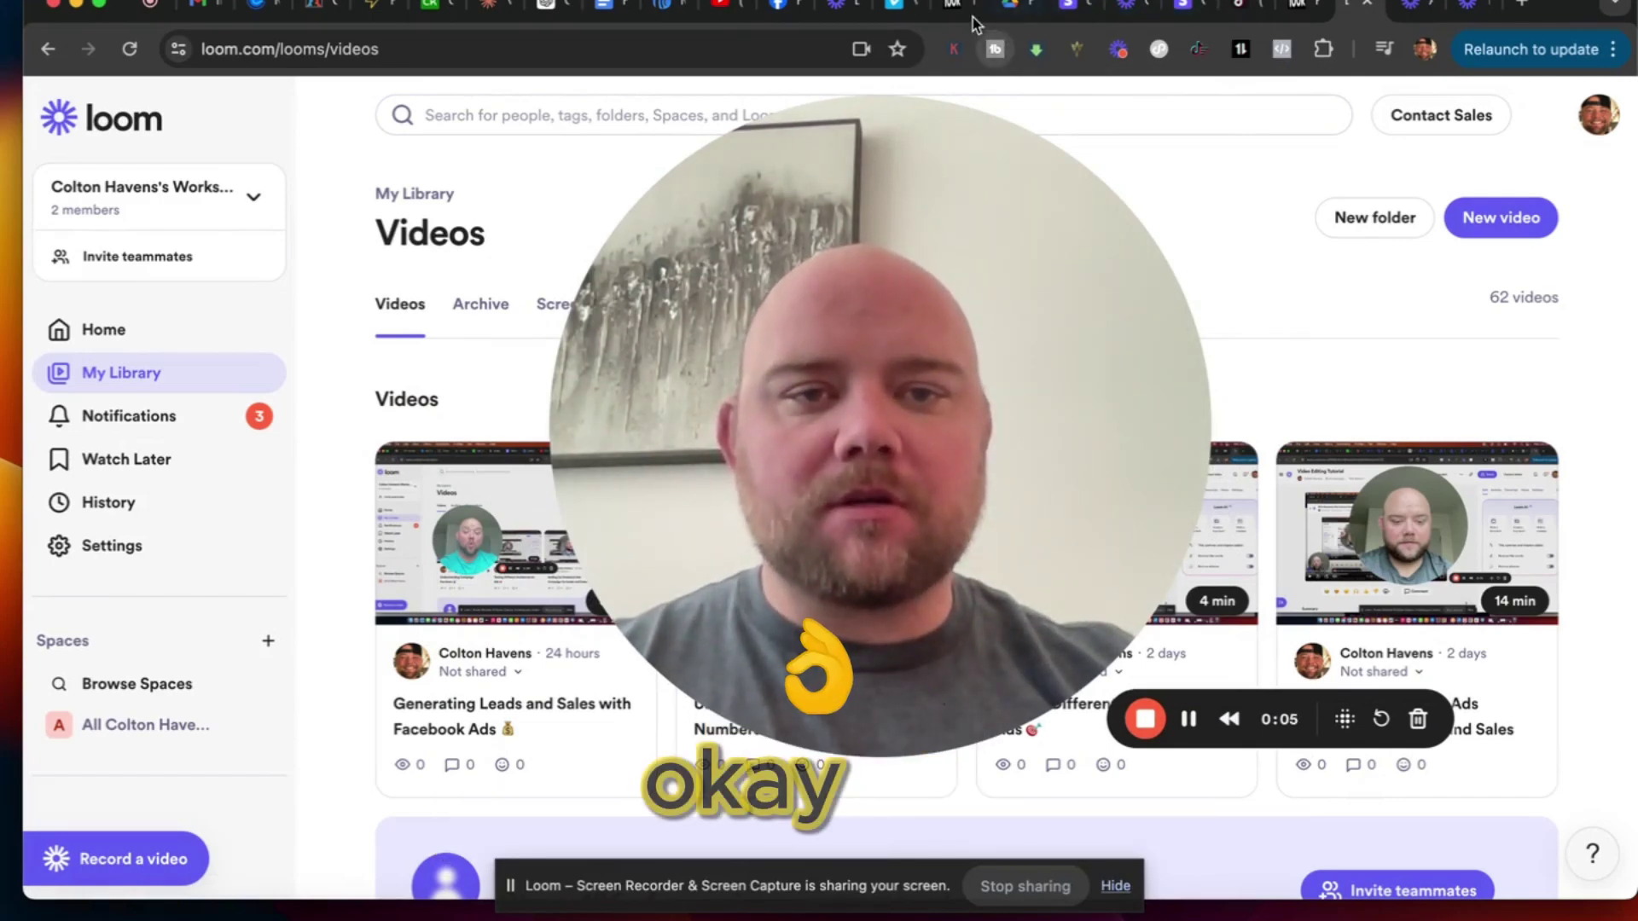
# Bring up the Facebook Ads mini course Beta PDF in Drive and scroll through Videos 1–11
pyautogui.click(1009, 11)
pyautogui.moveTo(882, 679); pyautogui.dragTo(1236, 669)
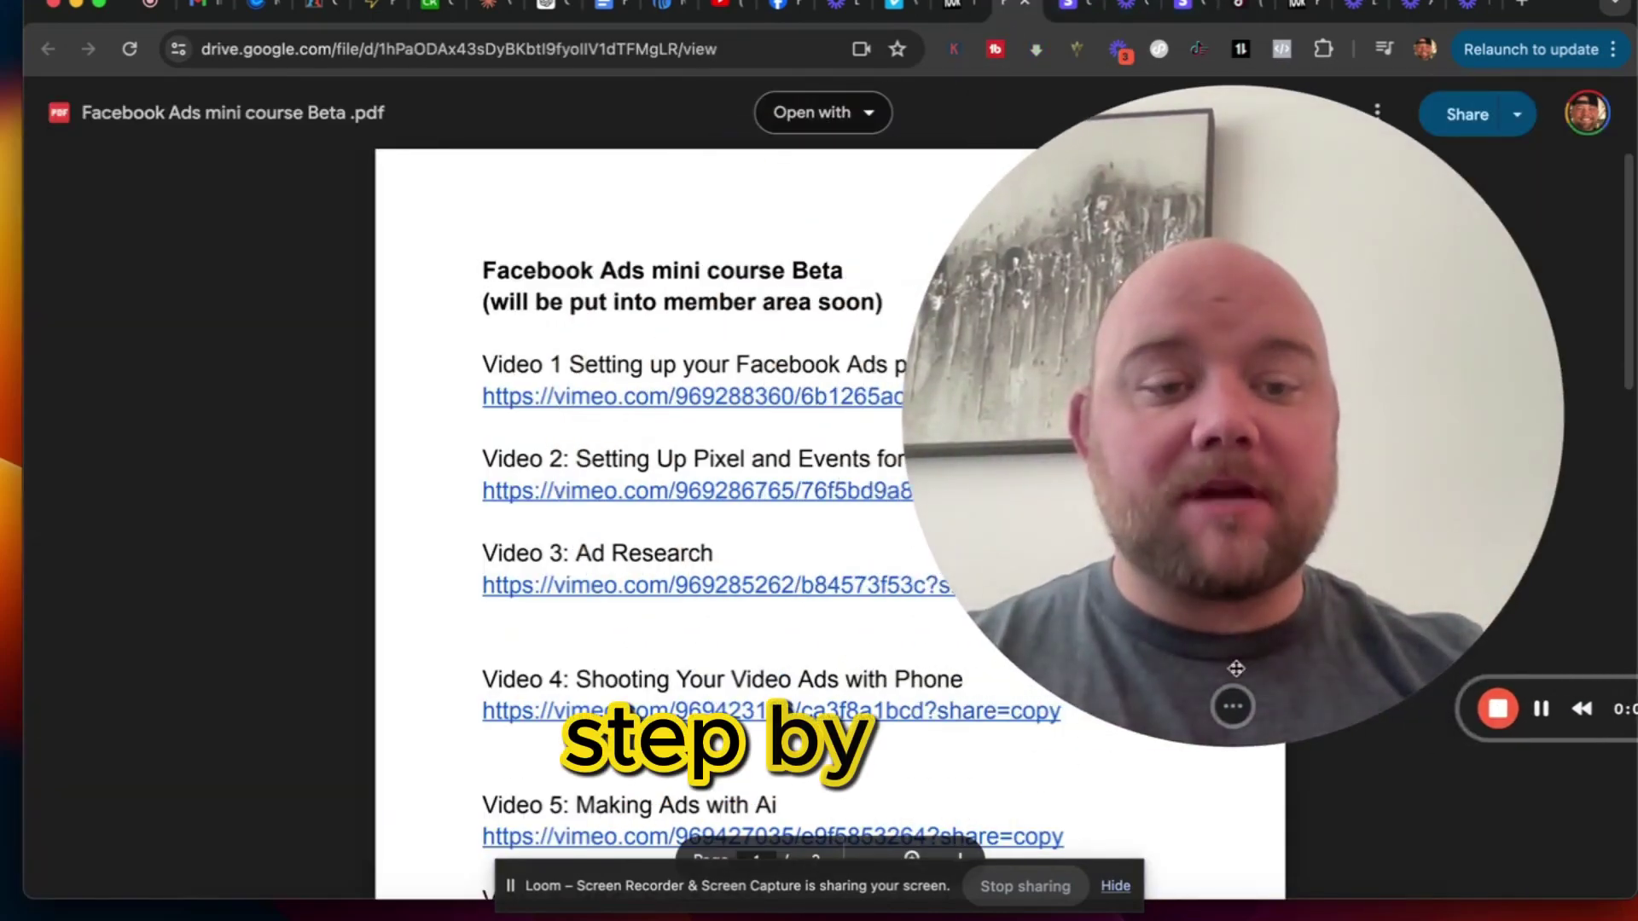
pyautogui.click(1194, 706)
pyautogui.moveTo(1048, 646); pyautogui.dragTo(1375, 252)
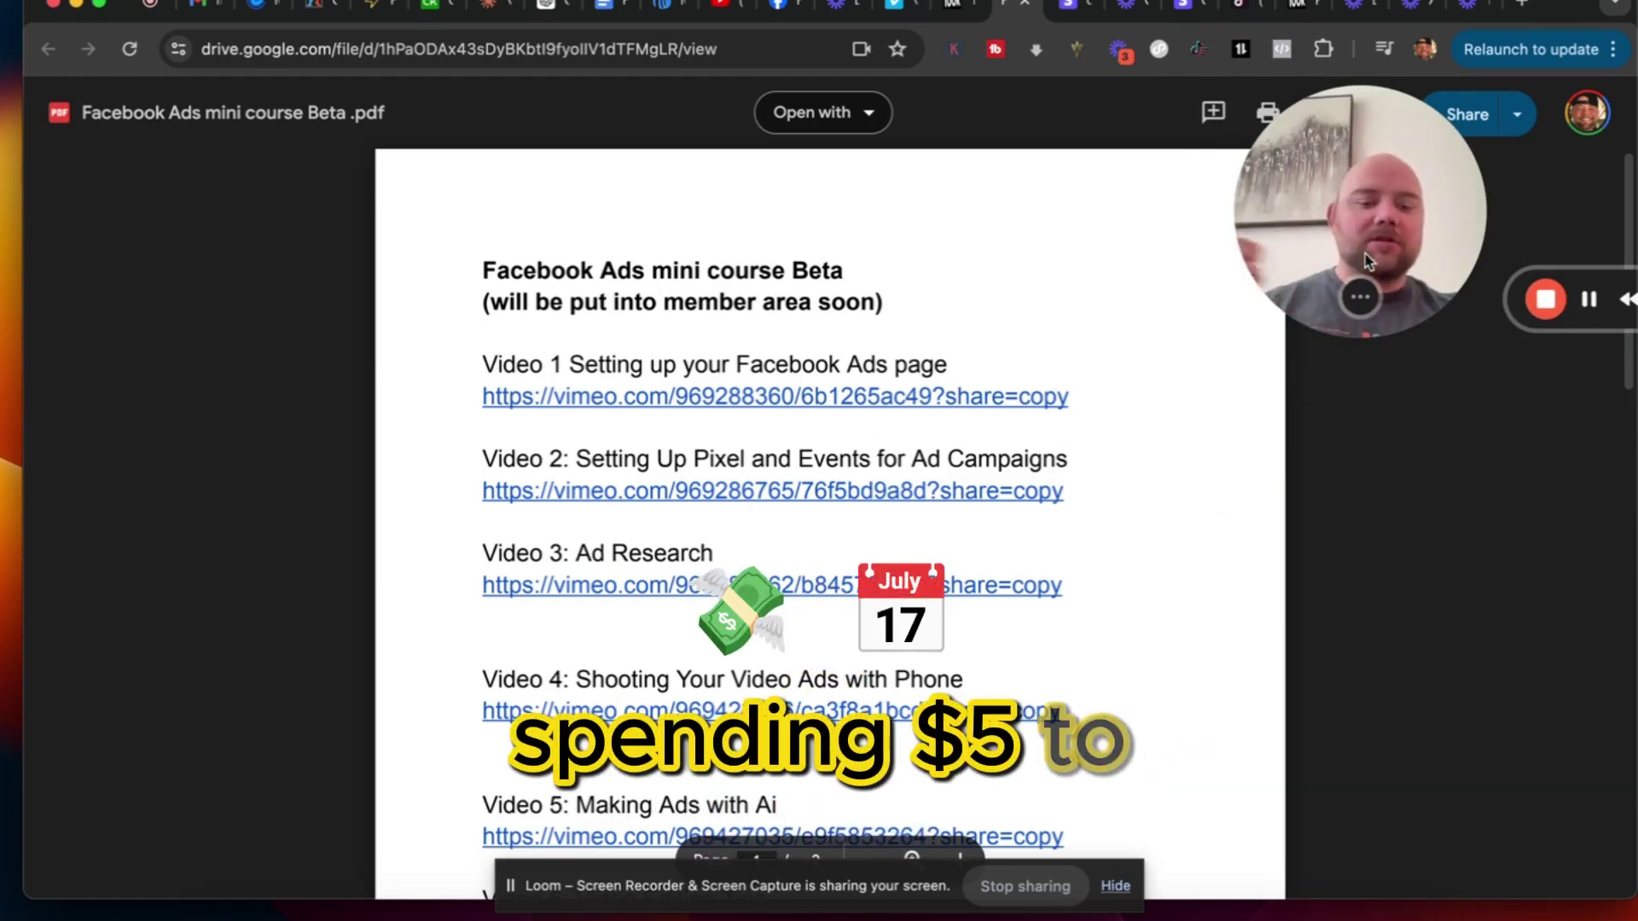
pyautogui.scroll(-10, 1102, 356)
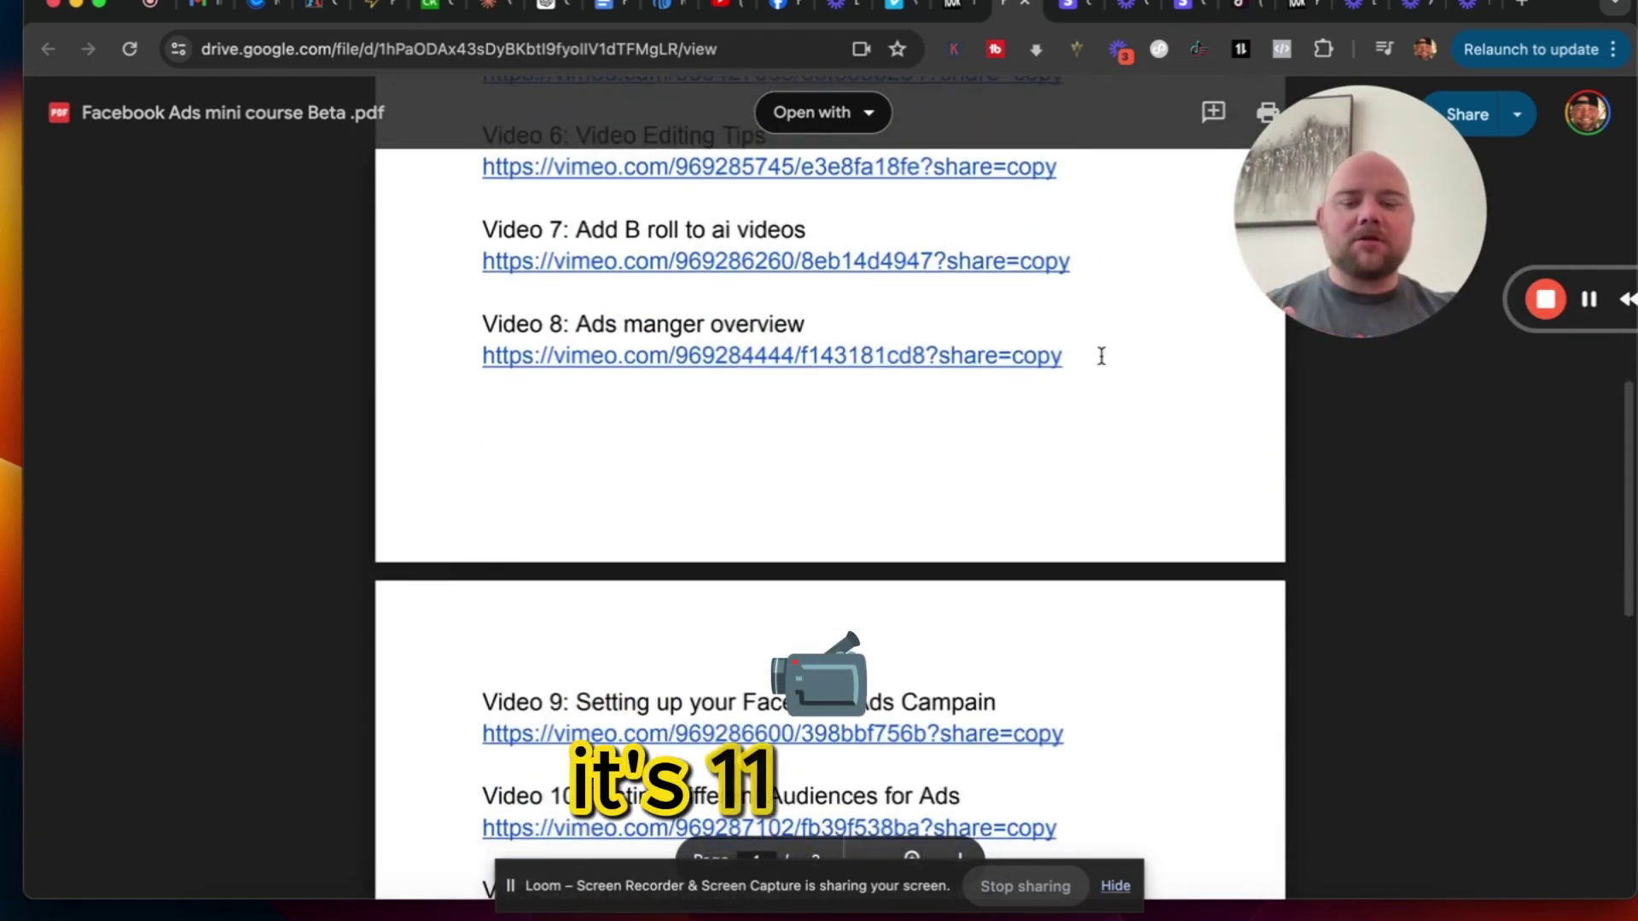
pyautogui.scroll(-4, 1102, 356)
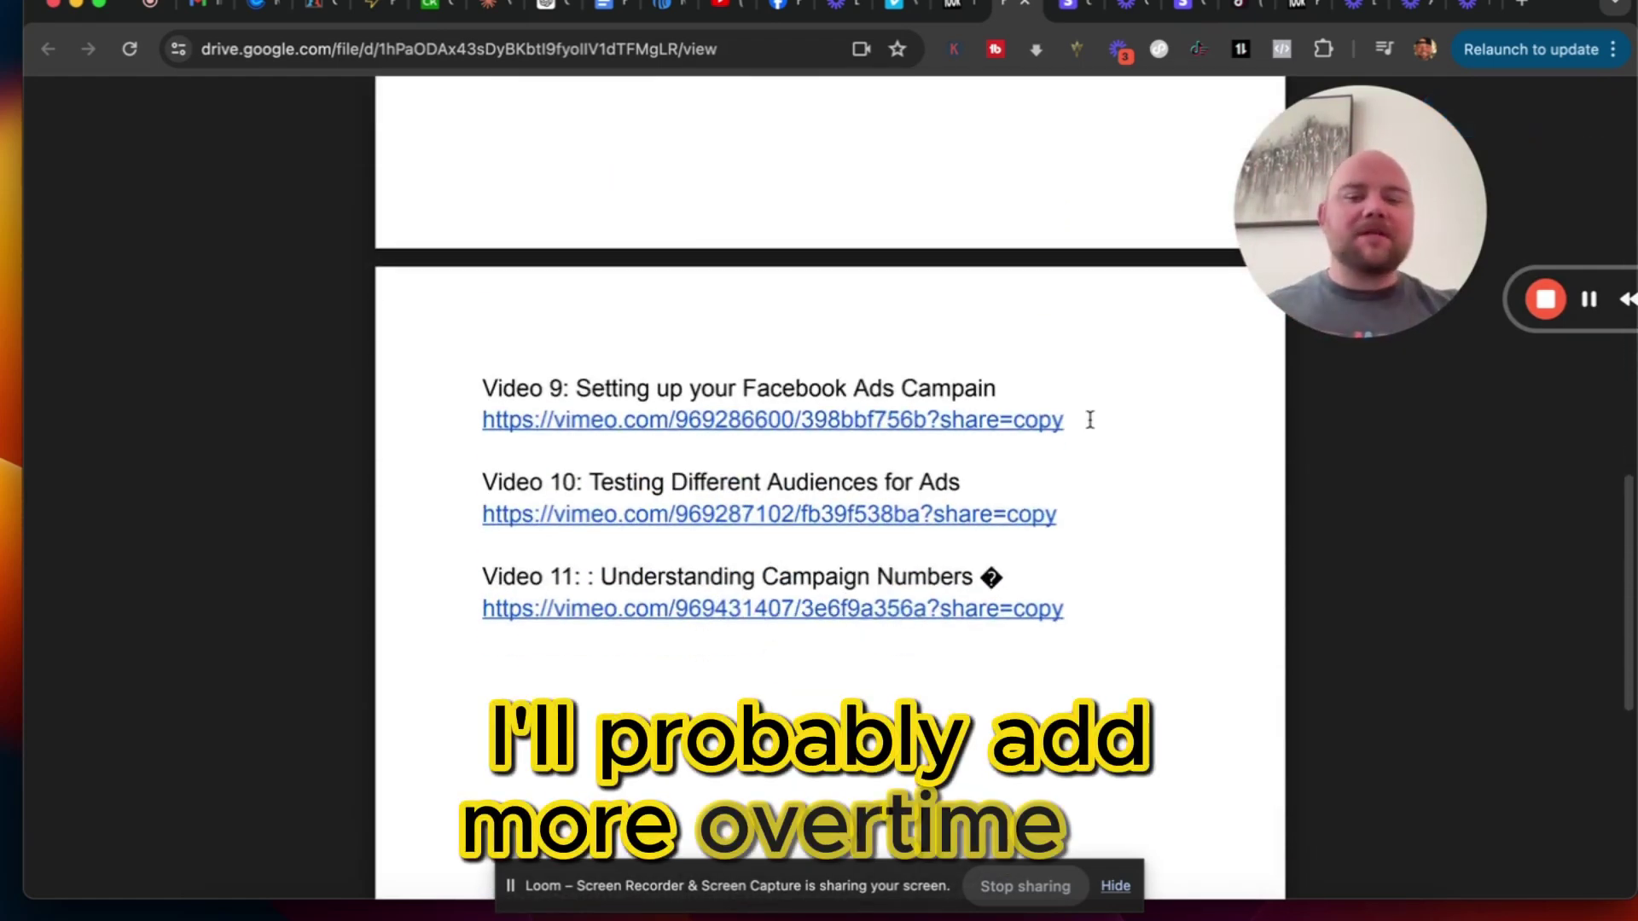
pyautogui.scroll(12, 1090, 420)
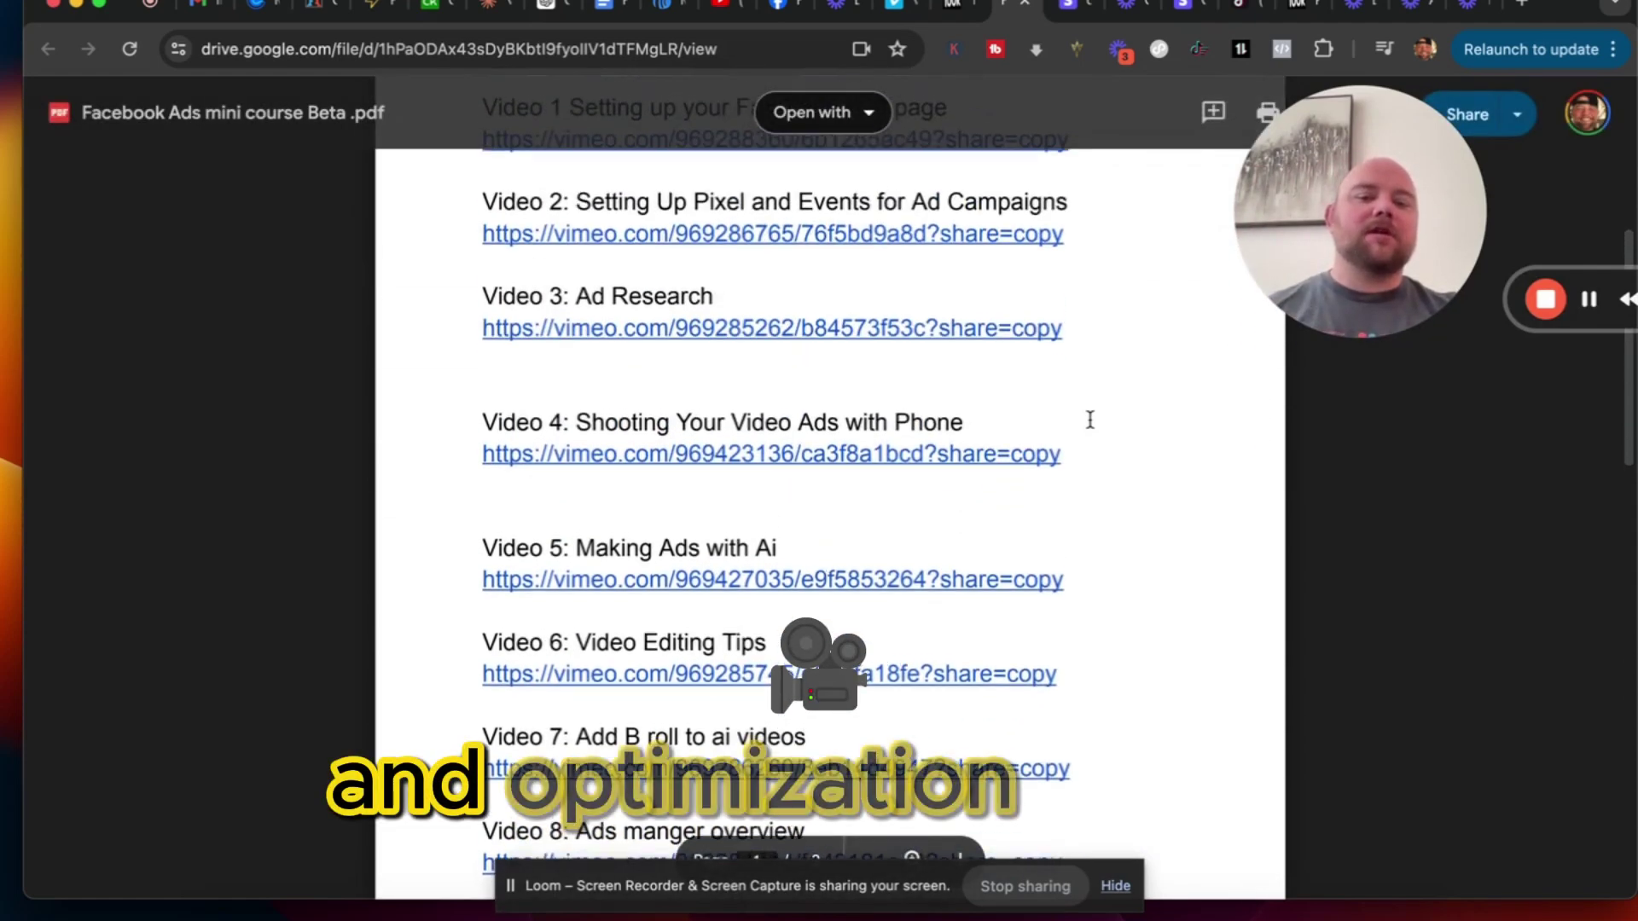
pyautogui.scroll(5, 1090, 420)
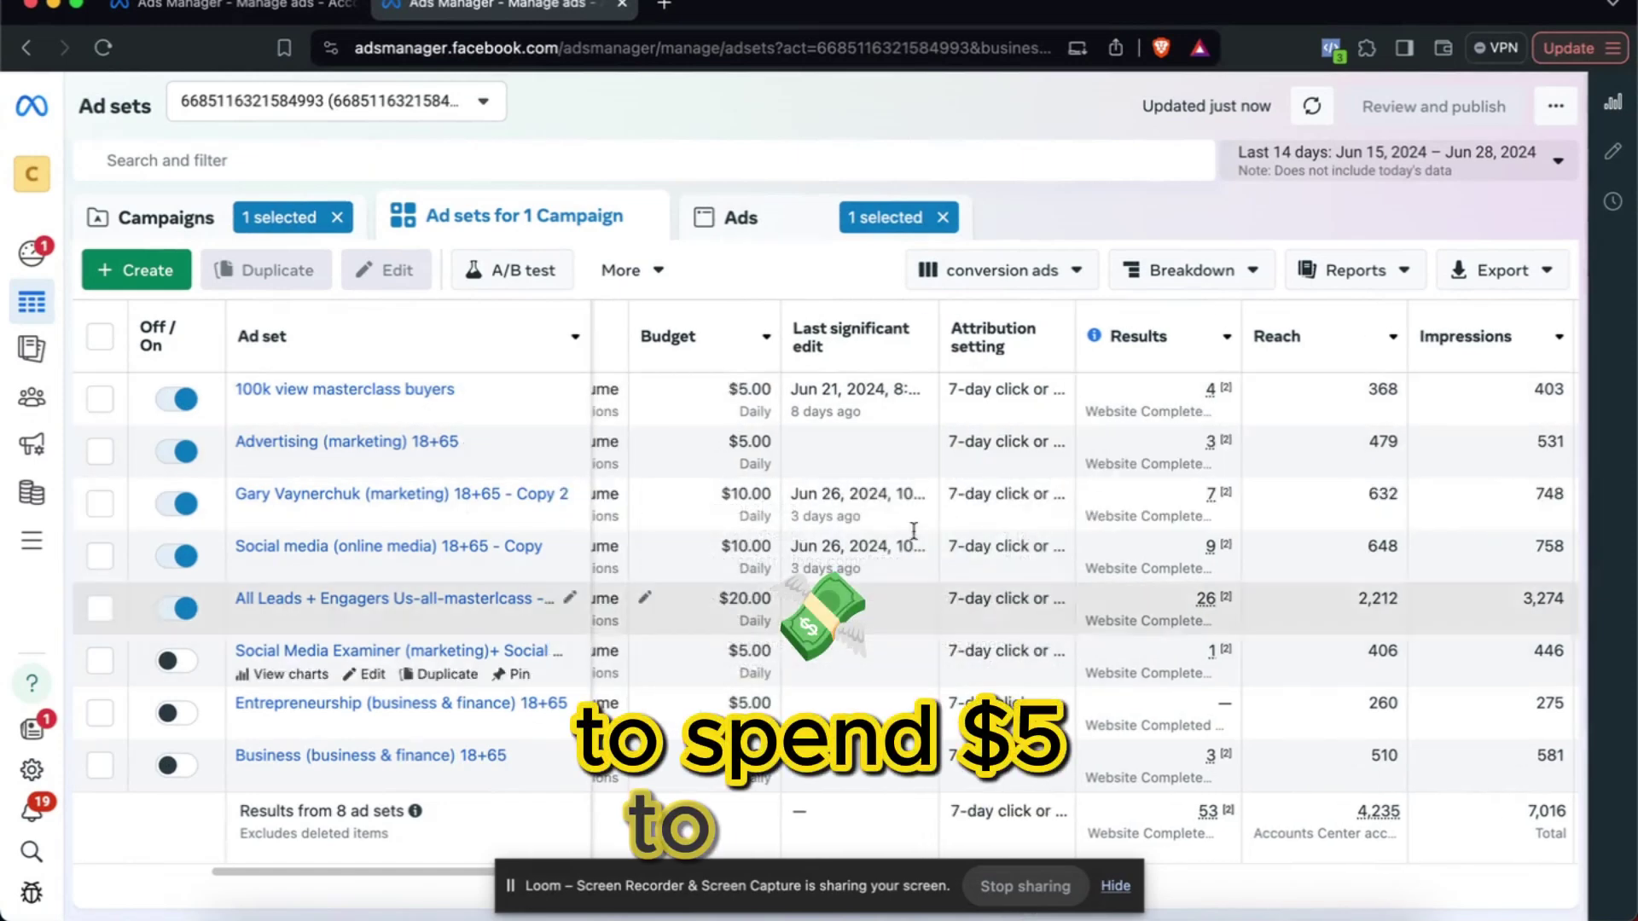
# Look at the ads in the 'Social media (online media) 18+65 - Copy' ad set, then return to Ad sets
pyautogui.hscroll(2, 1109, 512)
pyautogui.hscroll(6, 1117, 516)
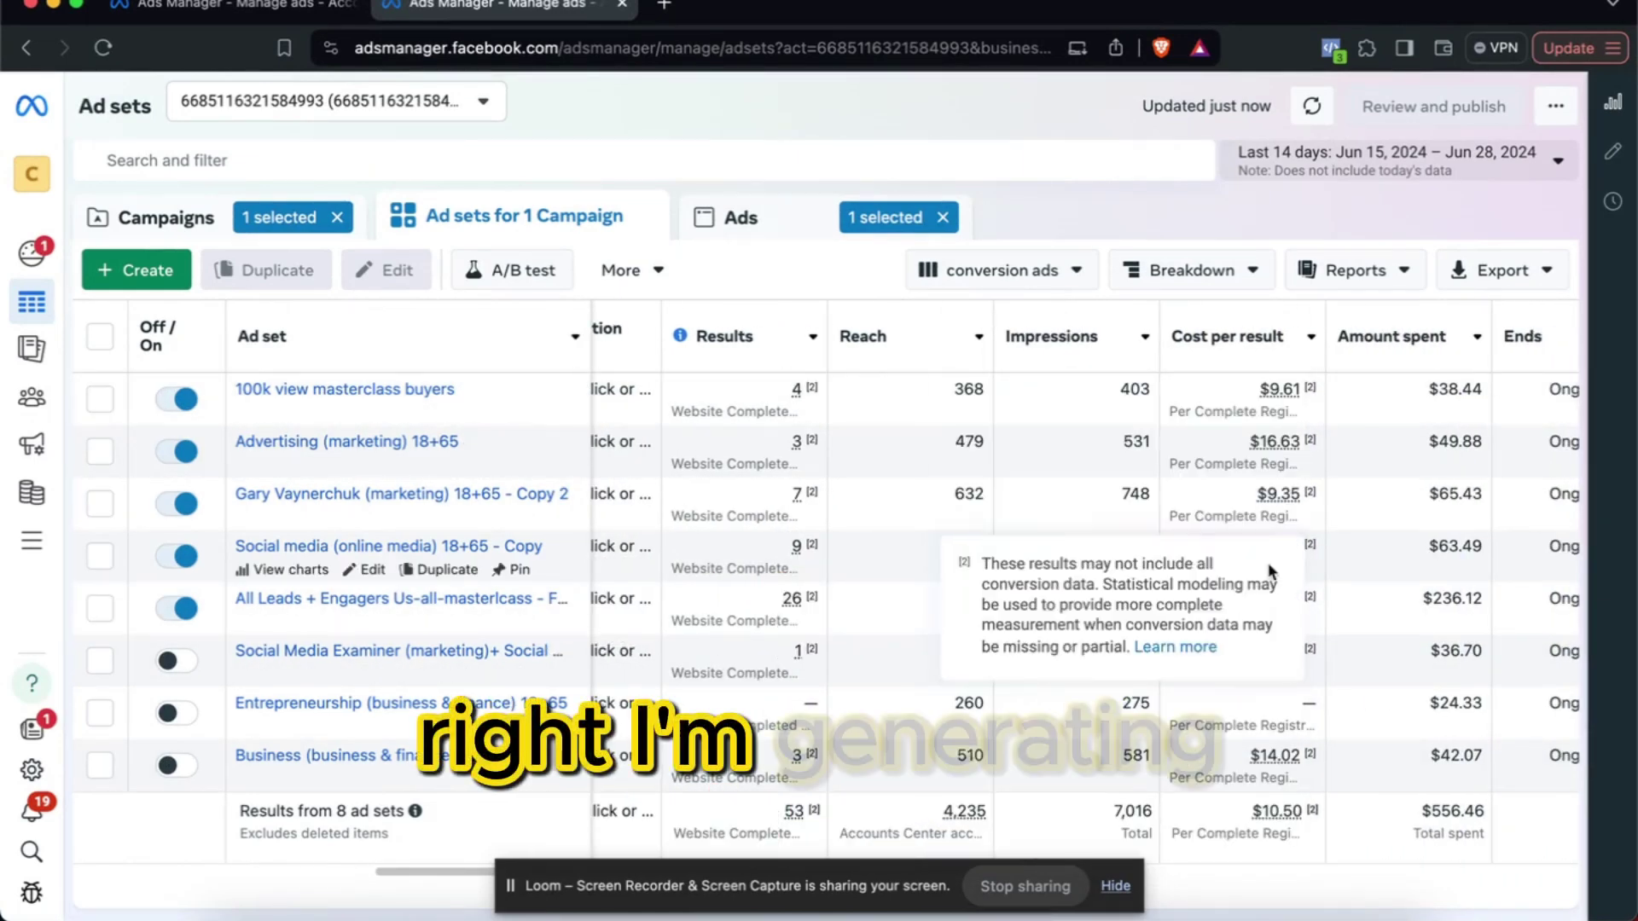
pyautogui.click(99, 556)
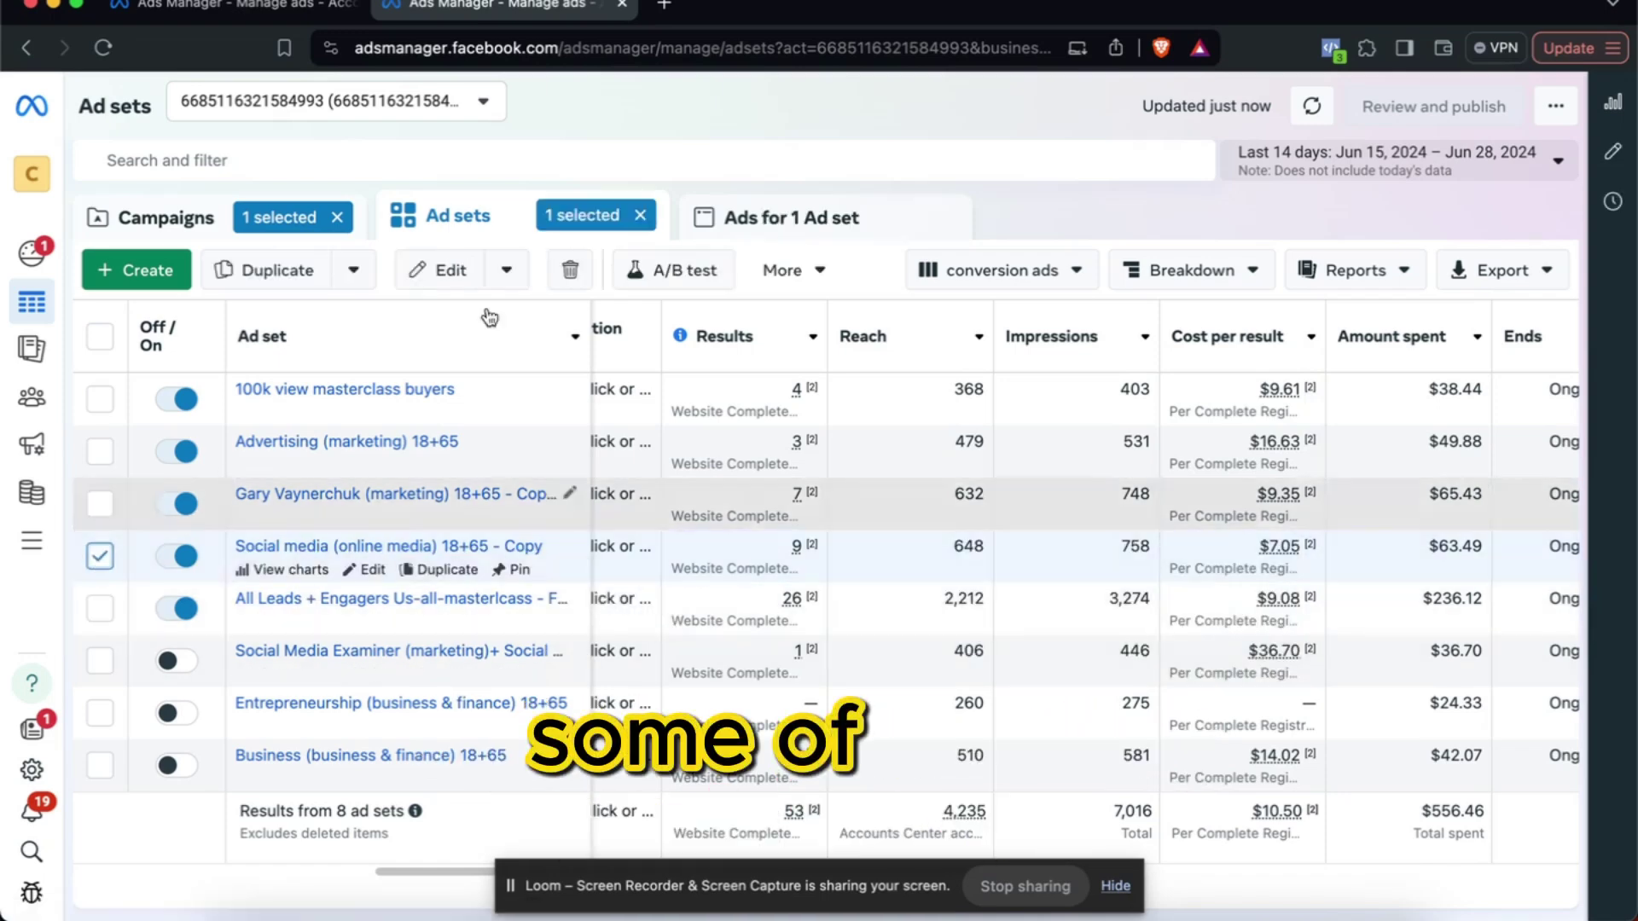
pyautogui.click(793, 242)
pyautogui.hscroll(1, 1082, 515)
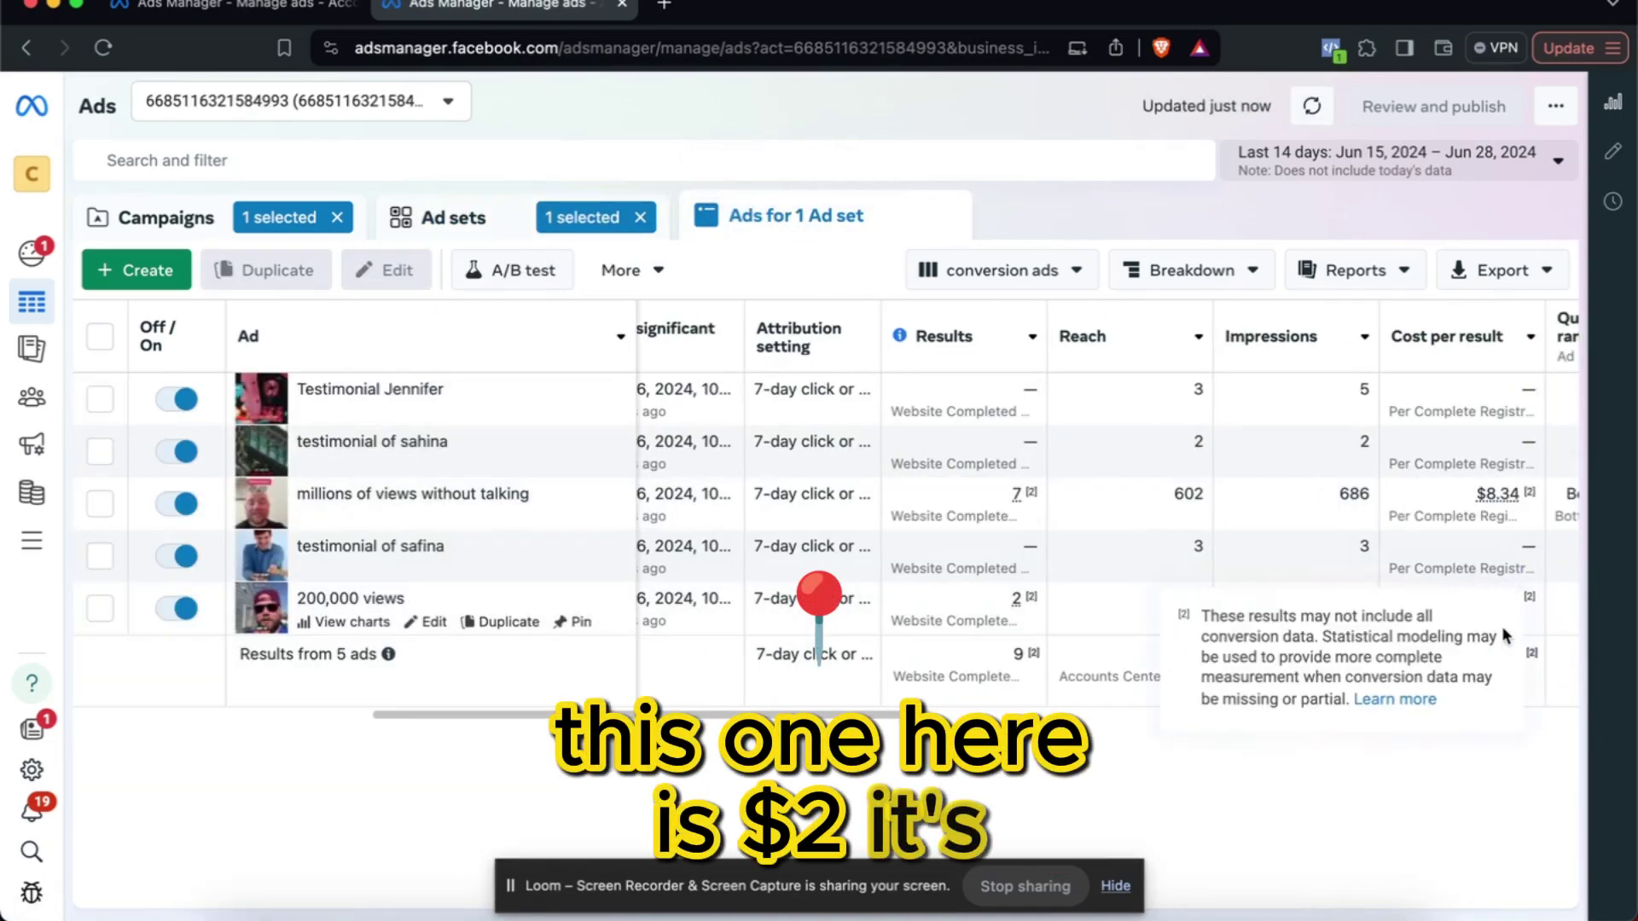
pyautogui.moveTo(1495, 499)
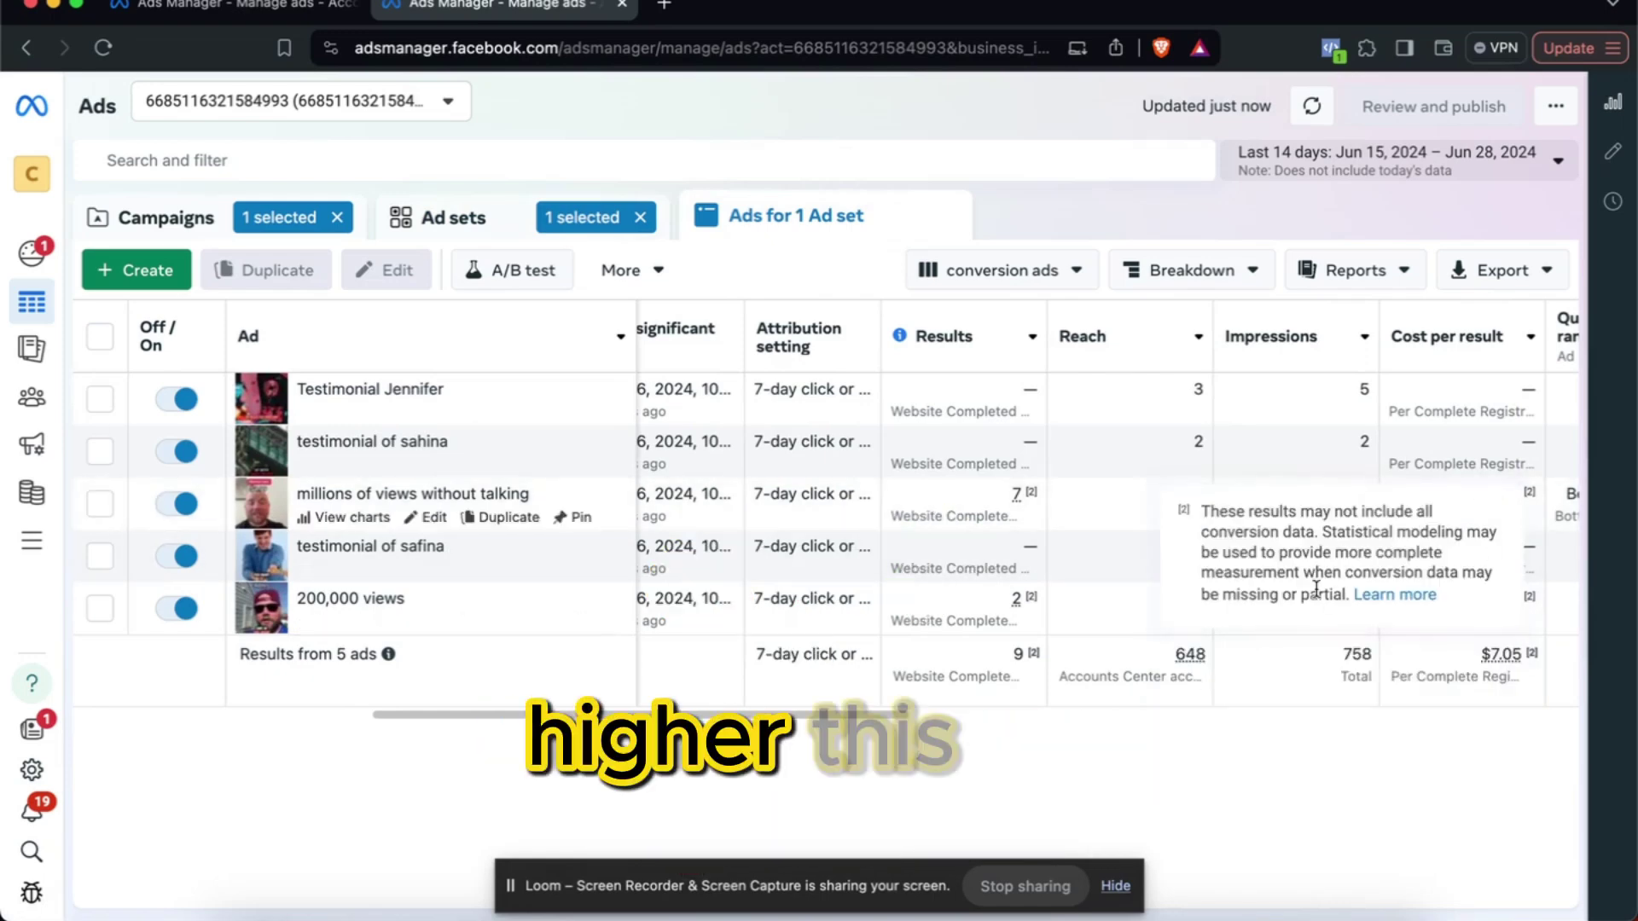
pyautogui.click(468, 232)
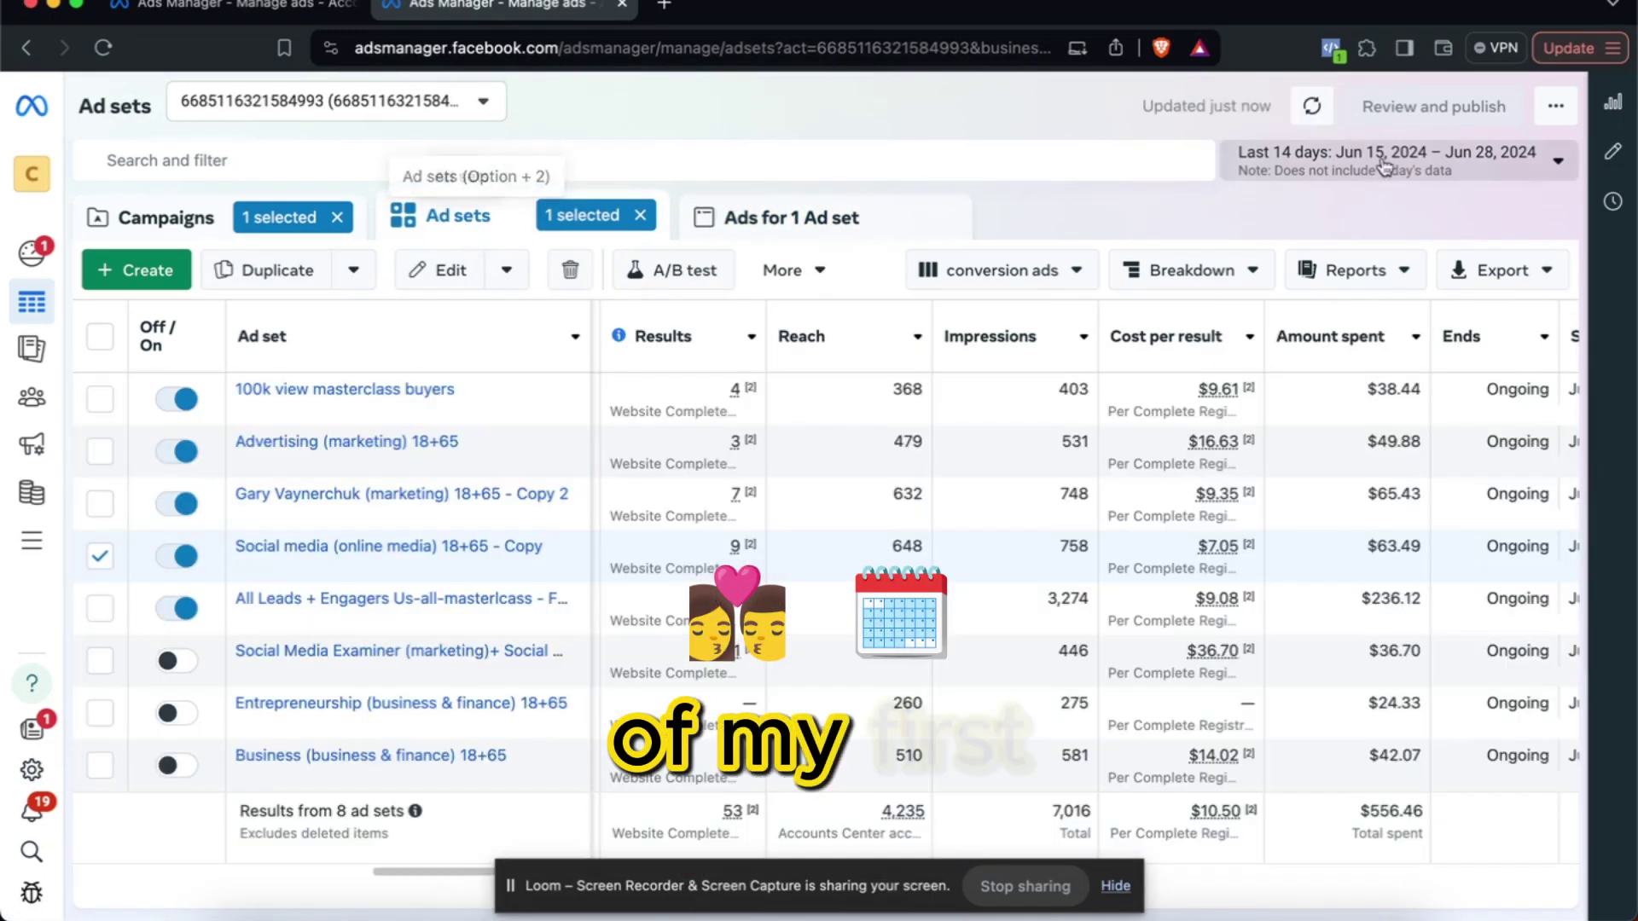
# Set the reporting date range to Last 30 days
pyautogui.click(1554, 164)
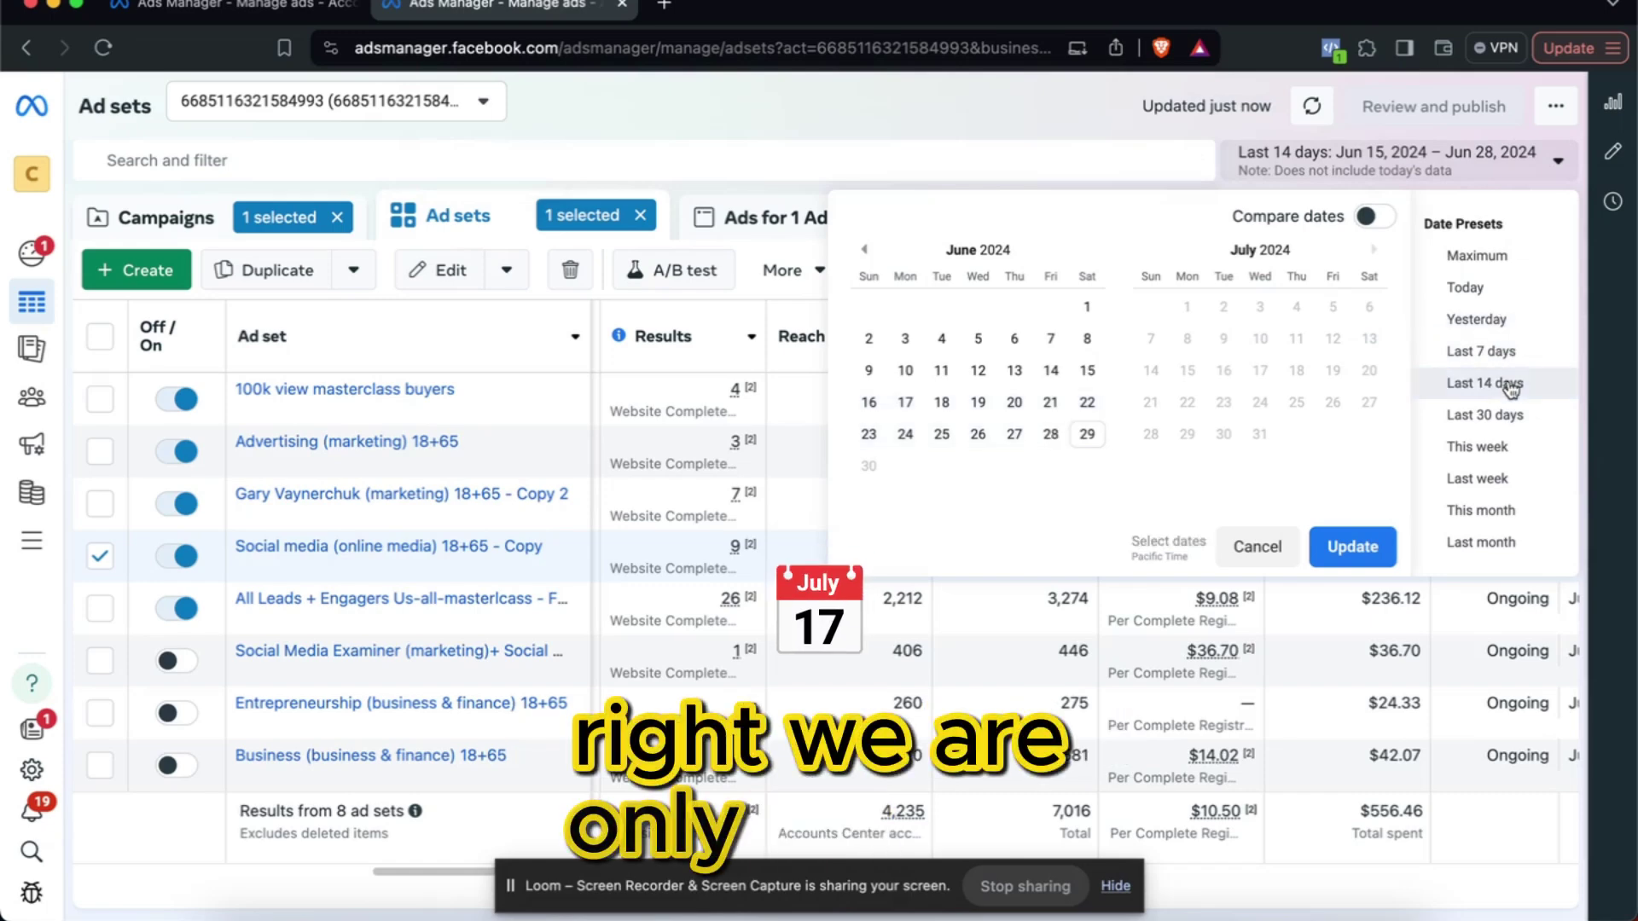
pyautogui.click(1511, 386)
pyautogui.click(1497, 166)
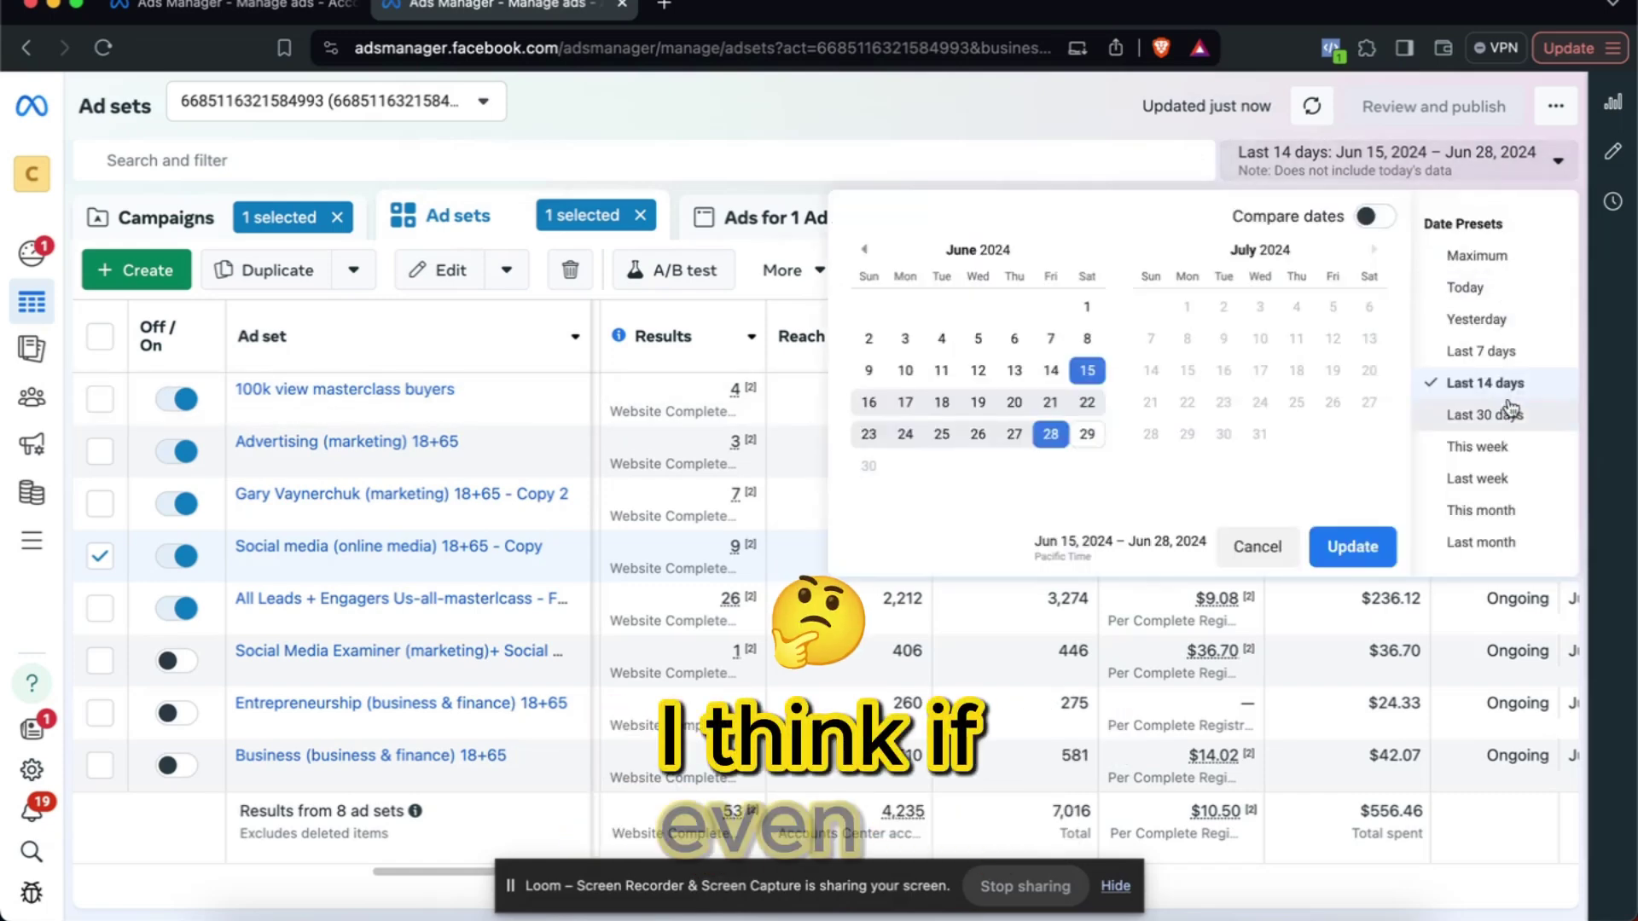
pyautogui.click(1511, 443)
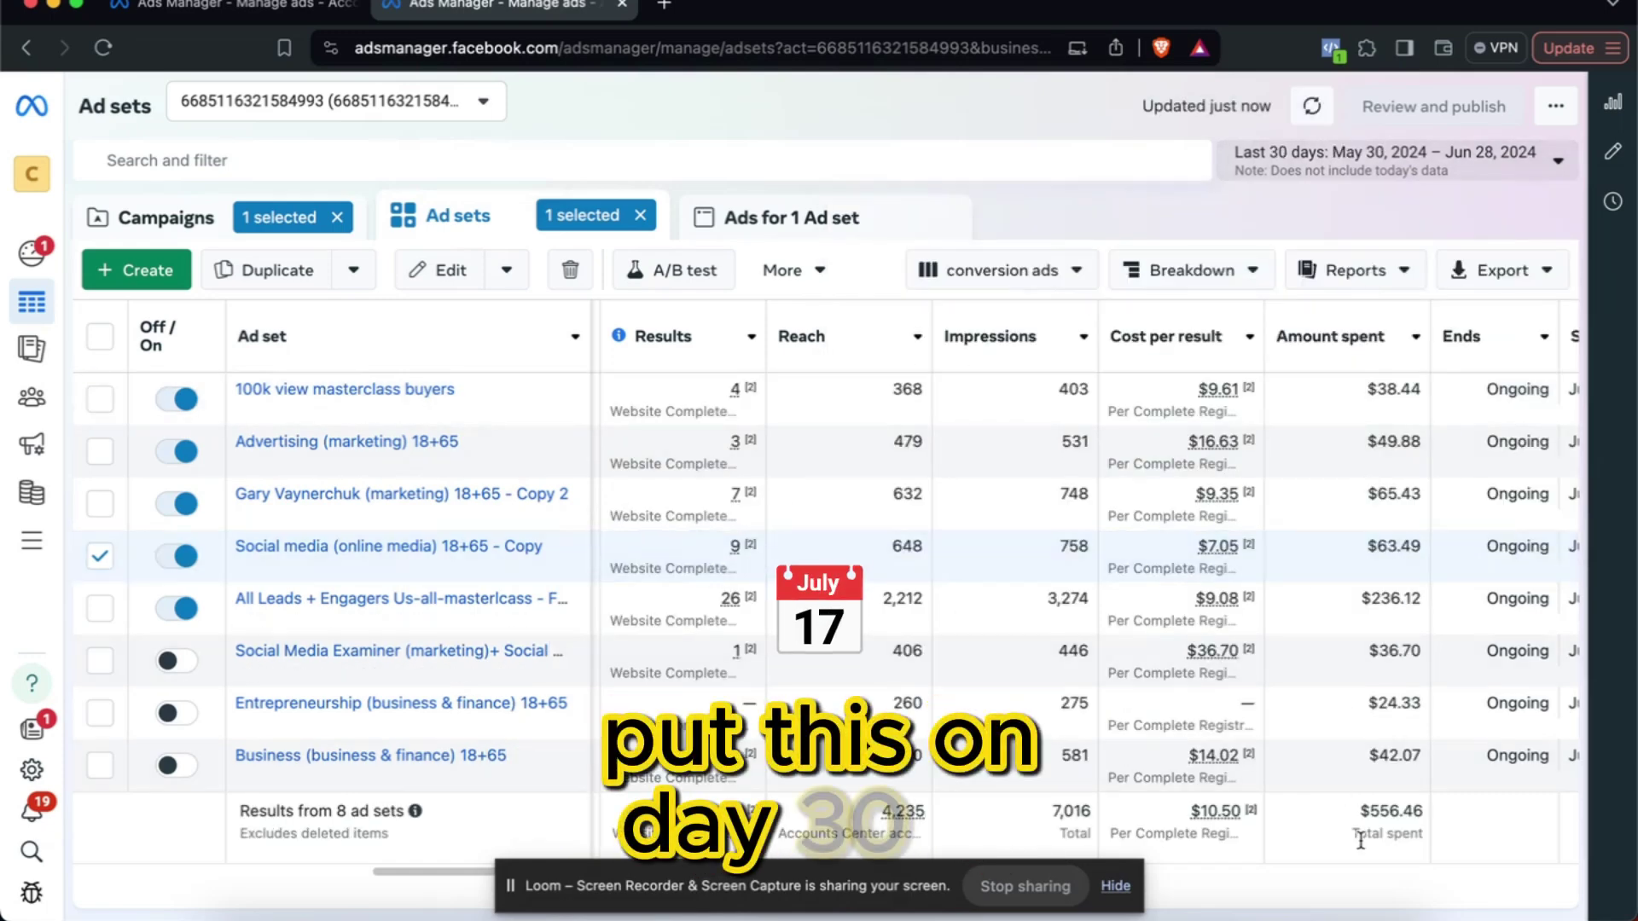
# Review the totals row and the $556.46 total spent, then minimize Ads Manager
pyautogui.moveTo(1348, 805); pyautogui.dragTo(1428, 803)
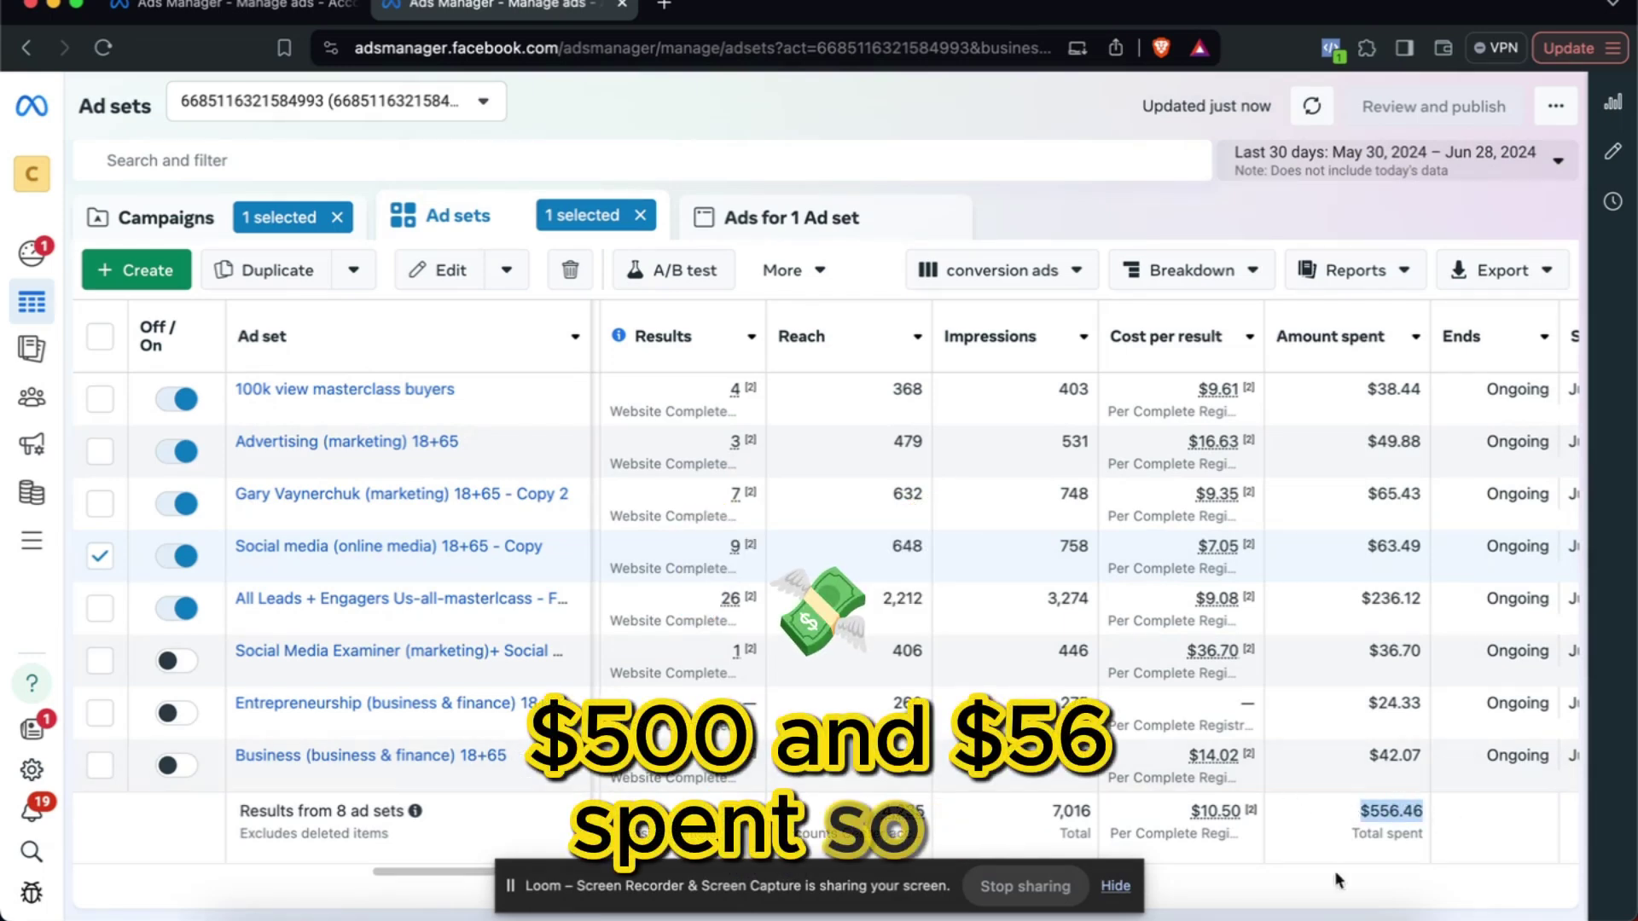
pyautogui.hscroll(-3, 1118, 783)
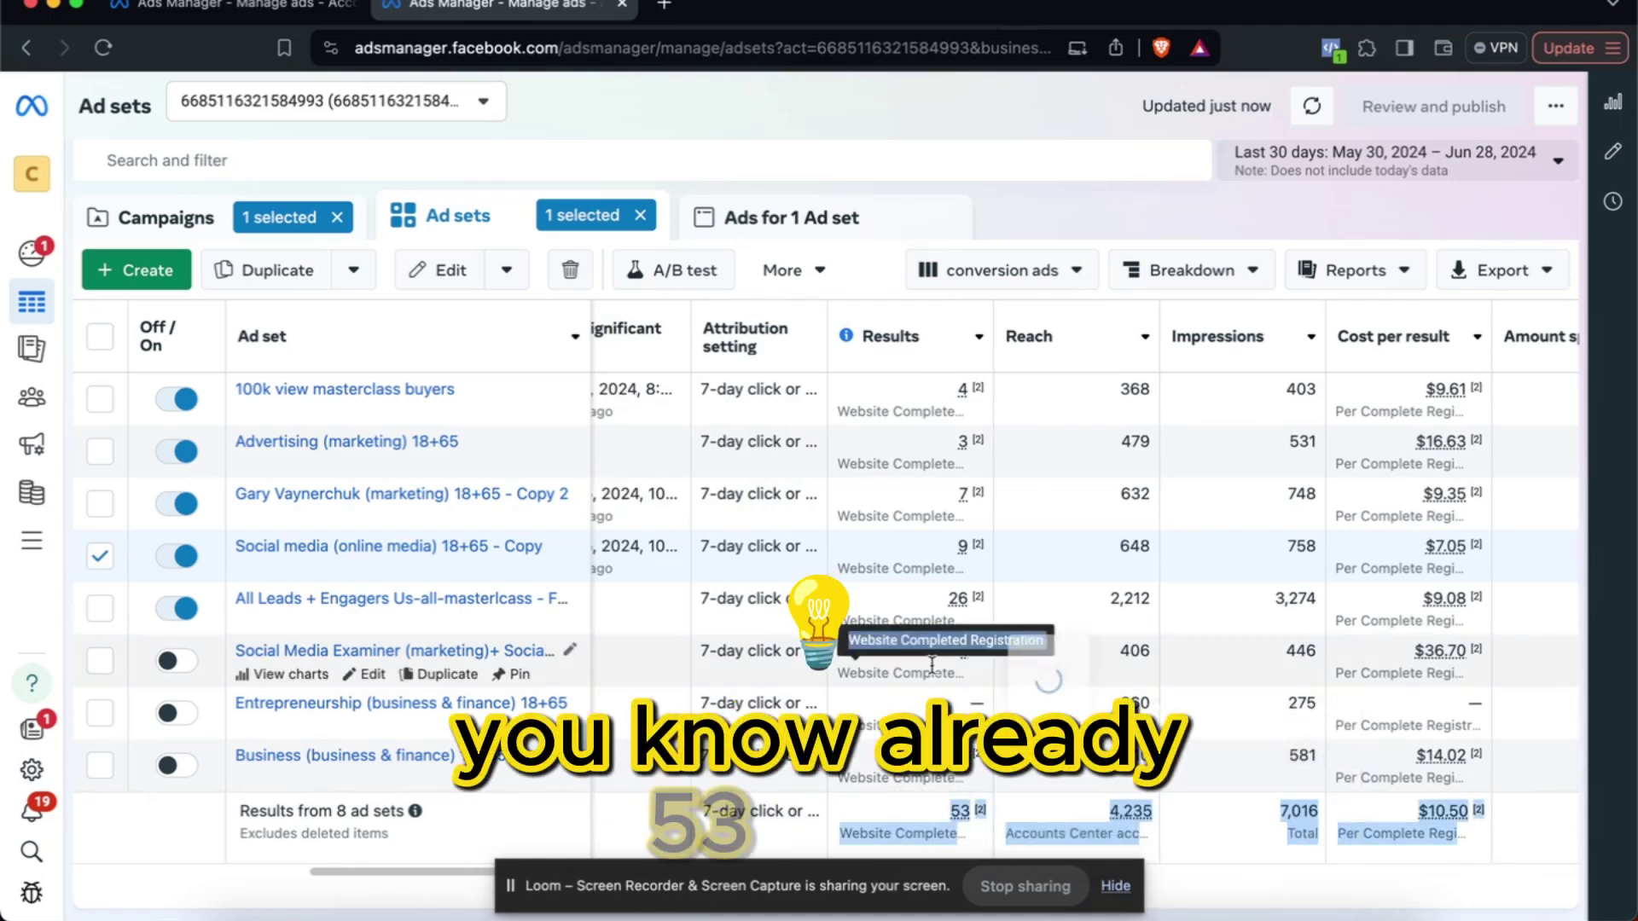
pyautogui.moveTo(993, 811); pyautogui.dragTo(1056, 588)
pyautogui.hscroll(-3, 1056, 589)
pyautogui.hscroll(6, 1116, 581)
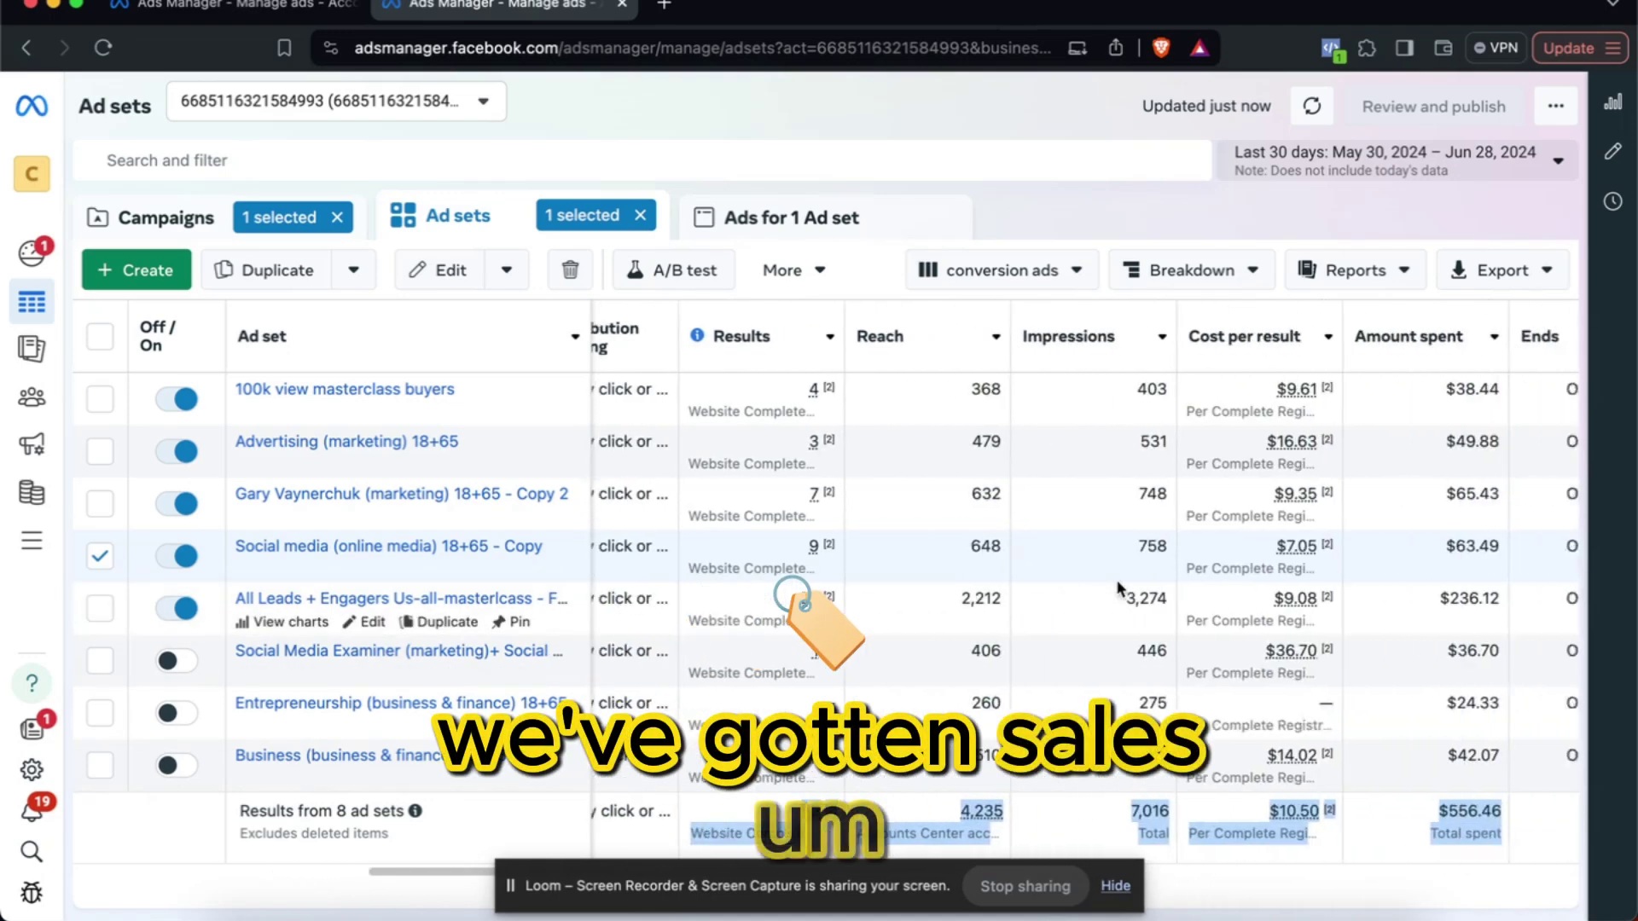
pyautogui.moveTo(1314, 811); pyautogui.dragTo(1382, 809)
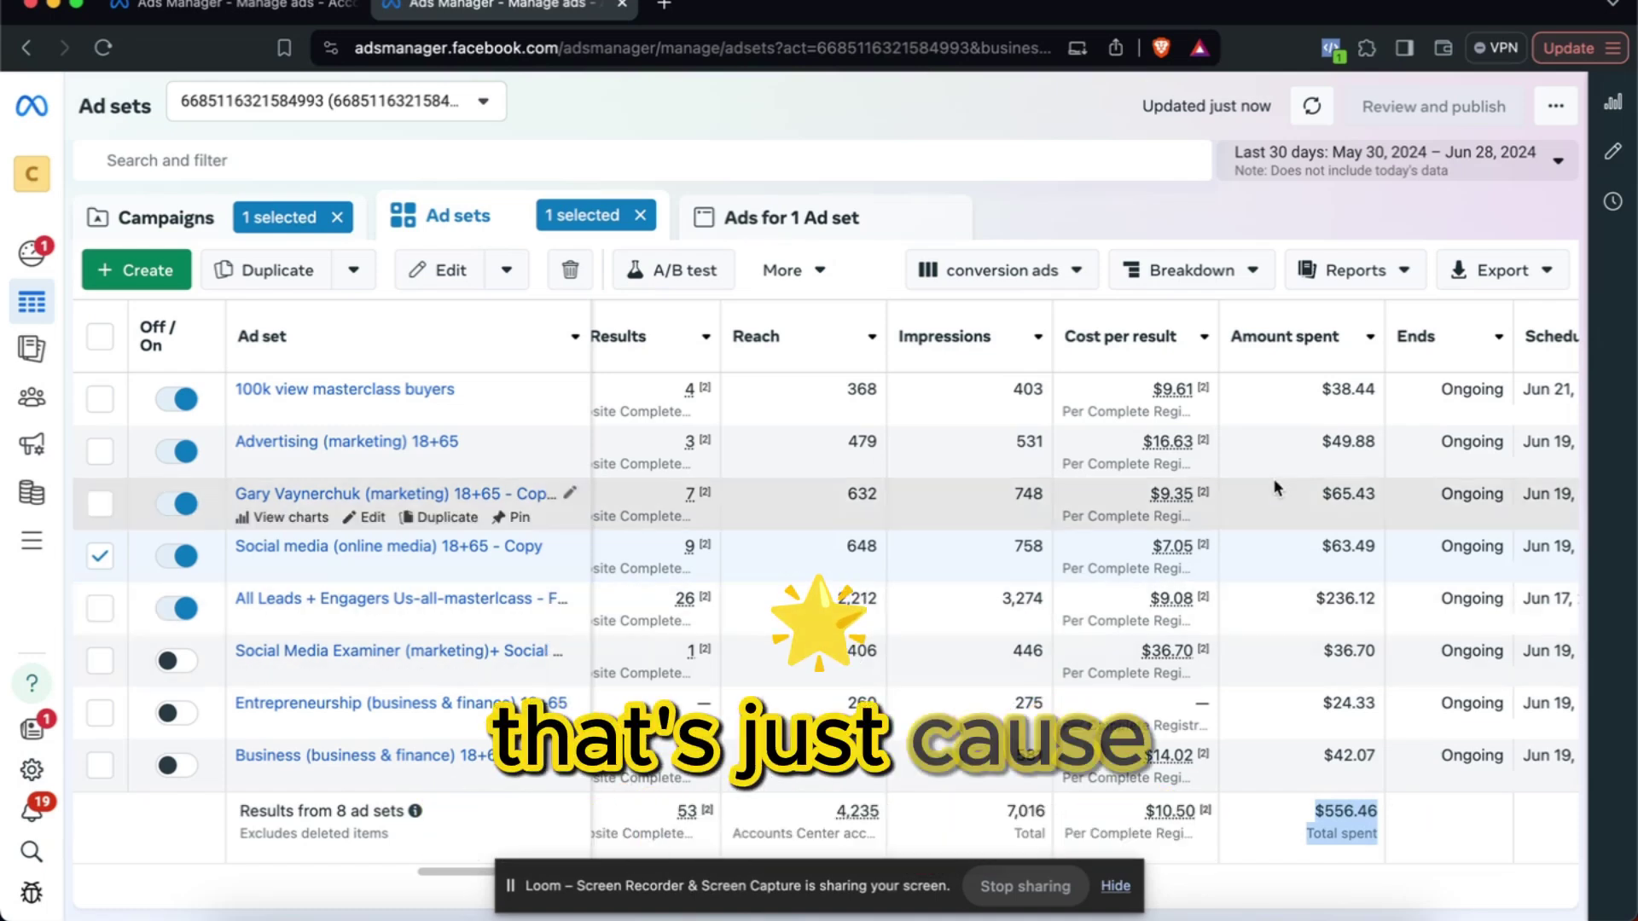
pyautogui.click(51, 9)
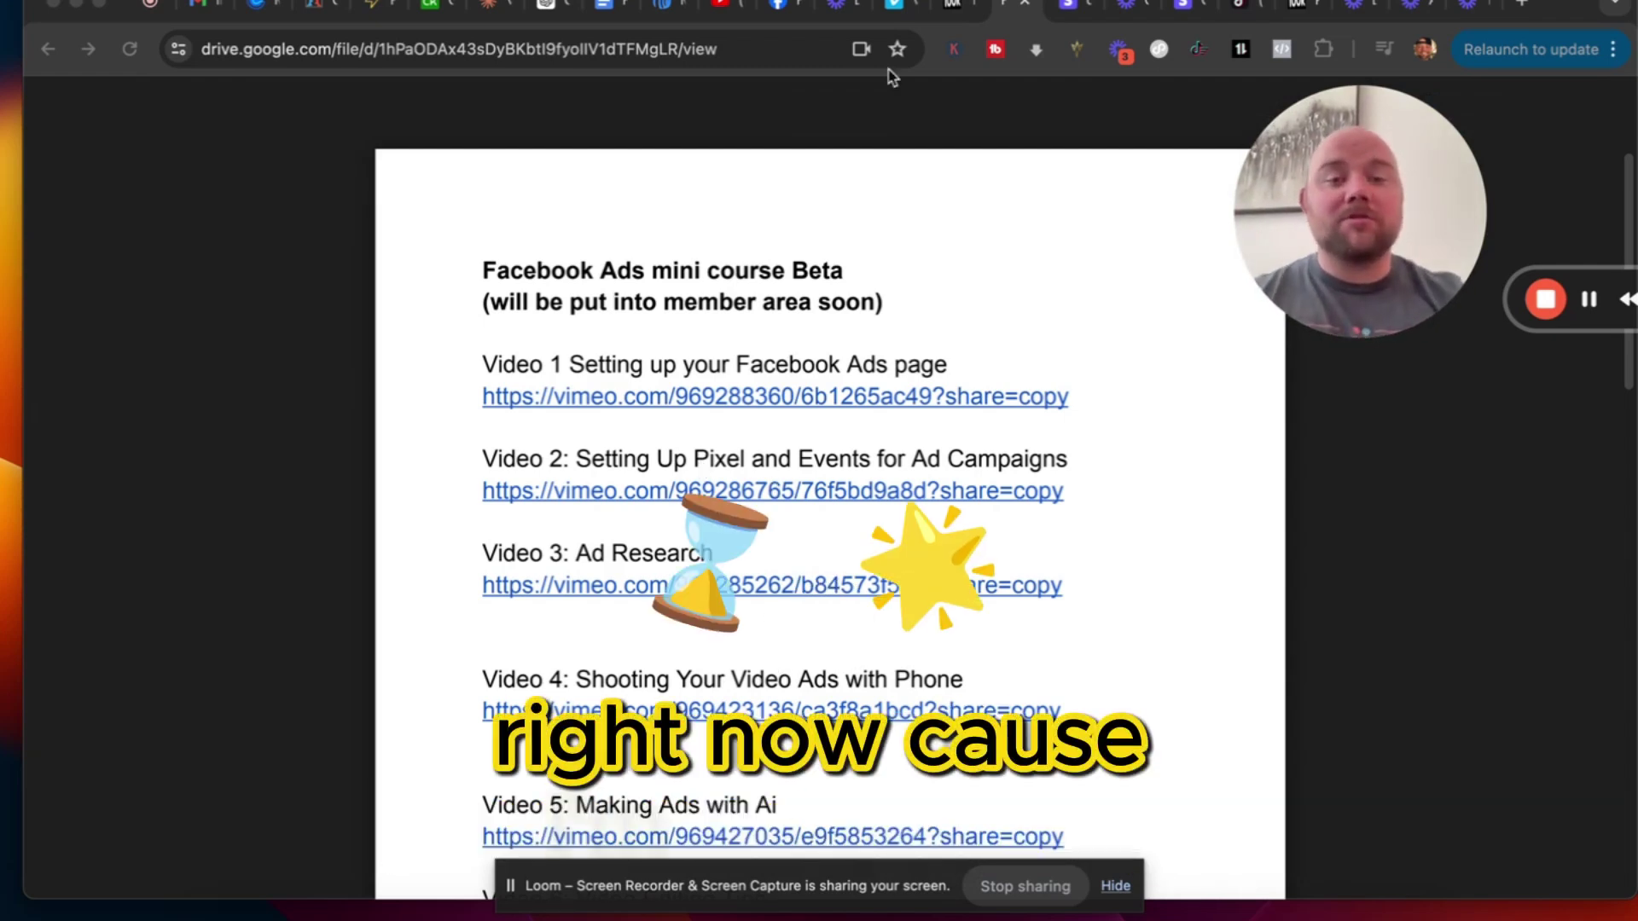
# Switch from the course PDF to the Hype Ads Facebook group page
pyautogui.click(786, 10)
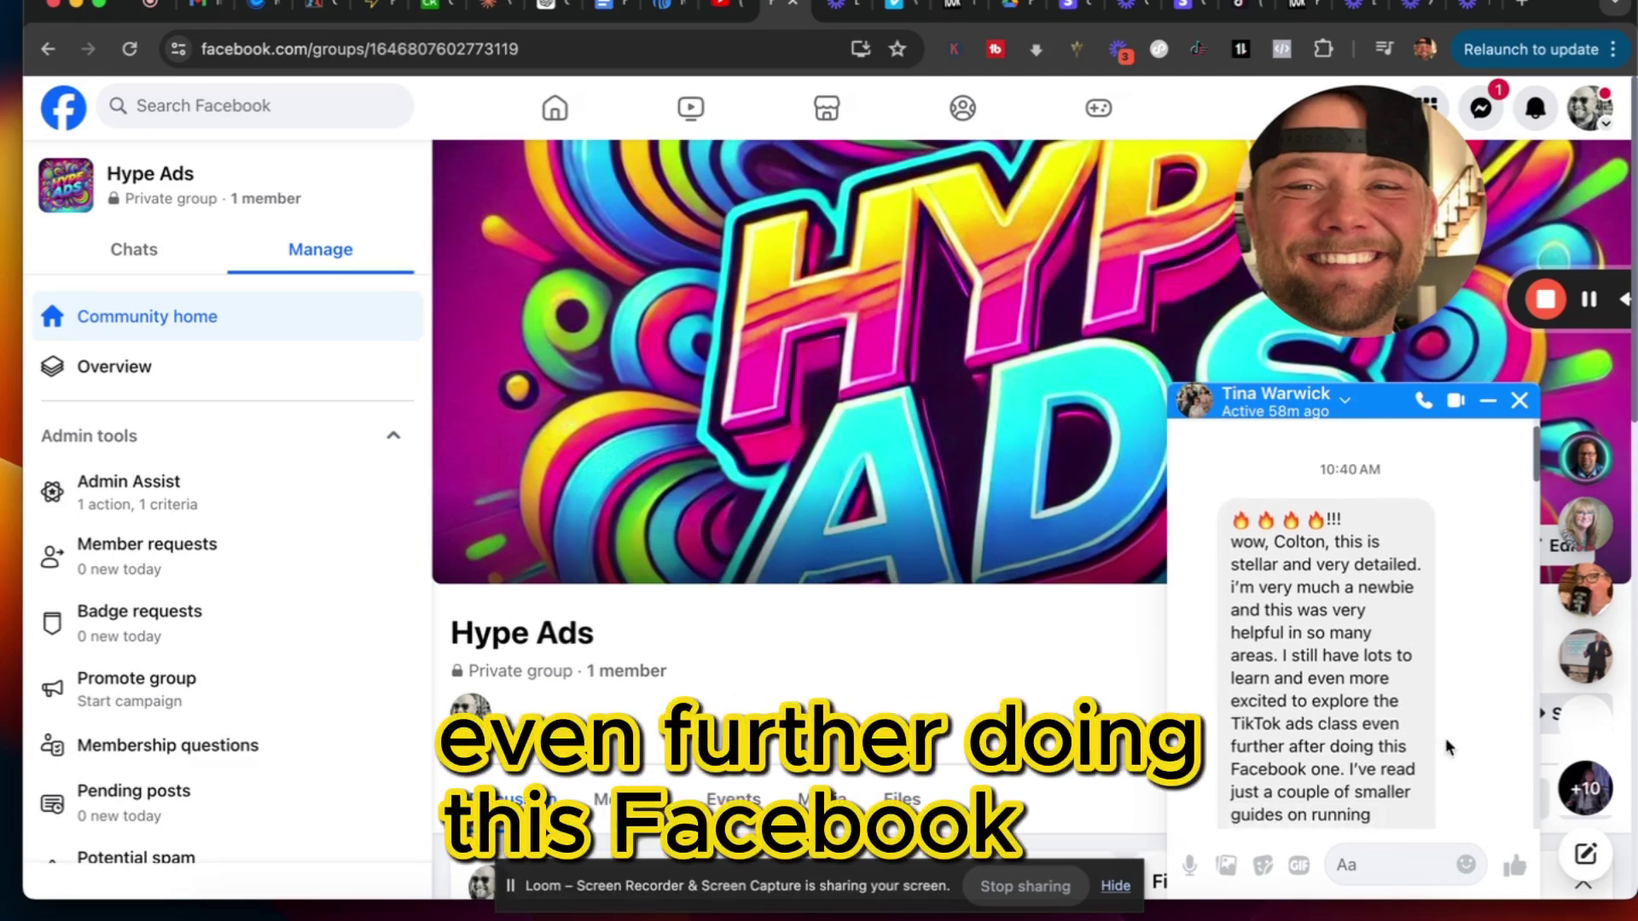
# Read the member's Messenger message praising the course, then go back to the course PDF in Drive
pyautogui.scroll(-1, 1445, 739)
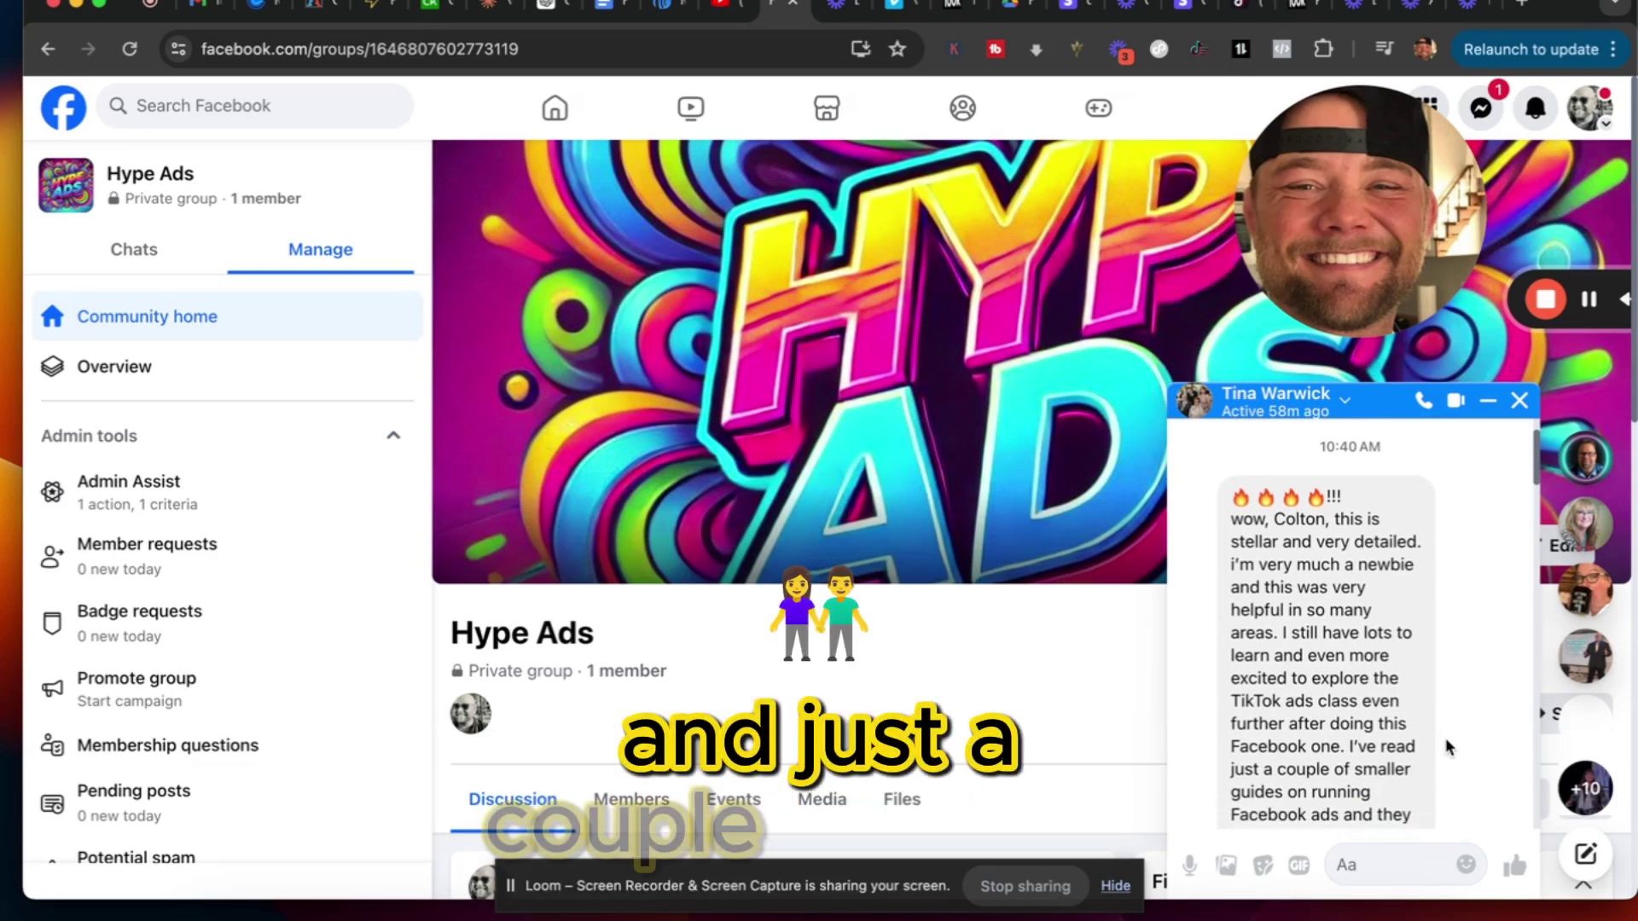
pyautogui.scroll(-3, 1445, 739)
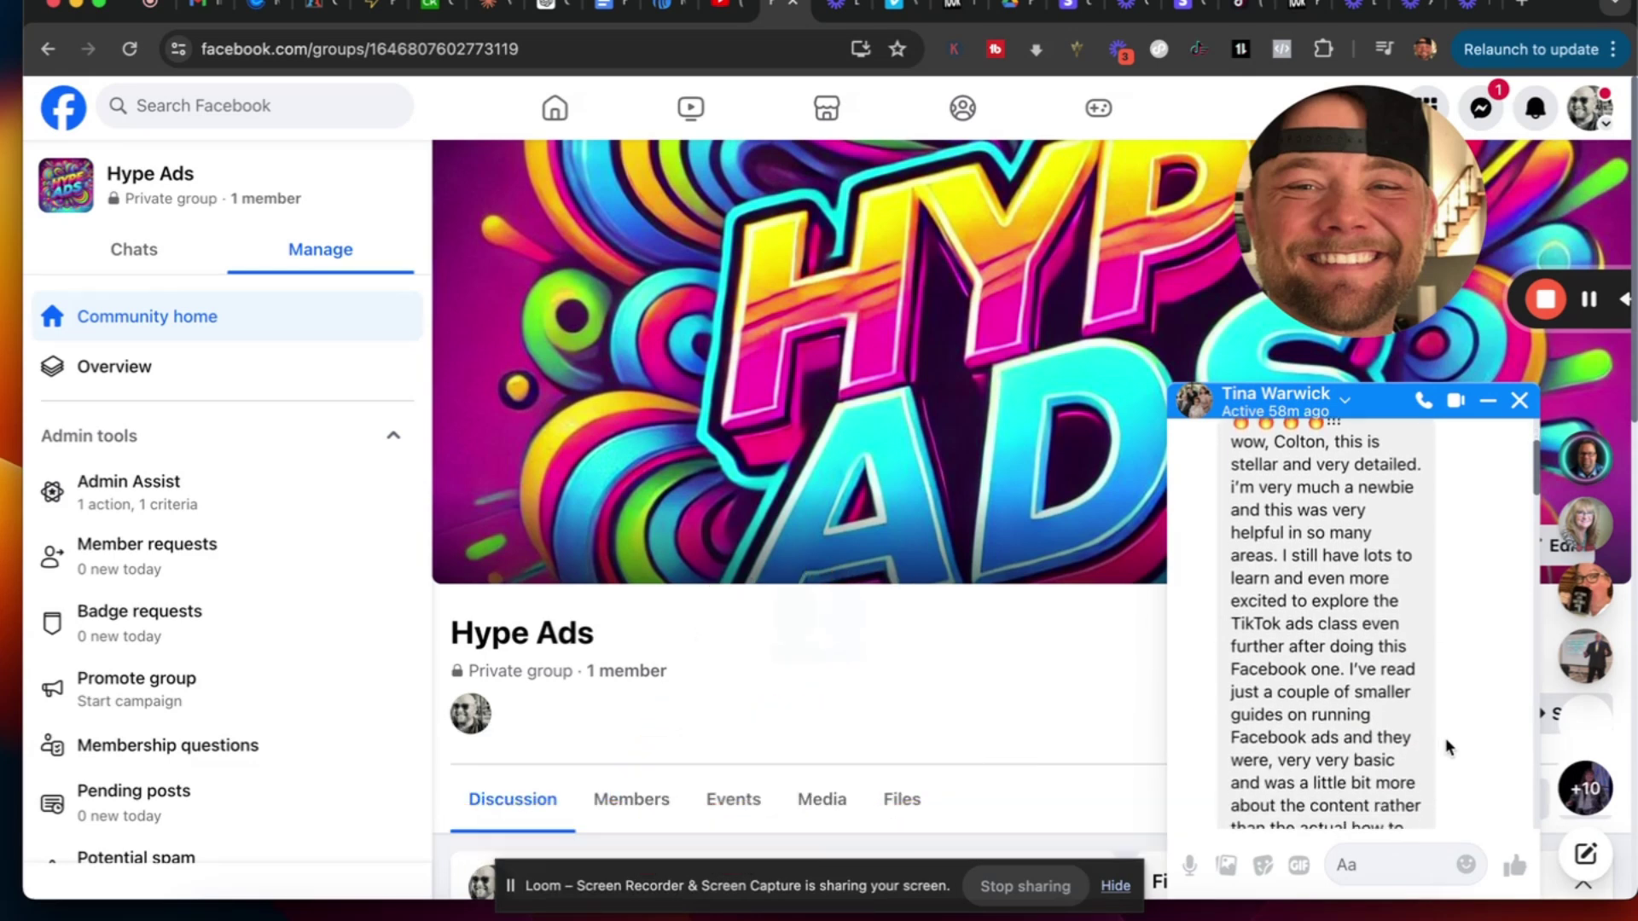
pyautogui.scroll(-1, 1446, 739)
pyautogui.scroll(-2, 1445, 739)
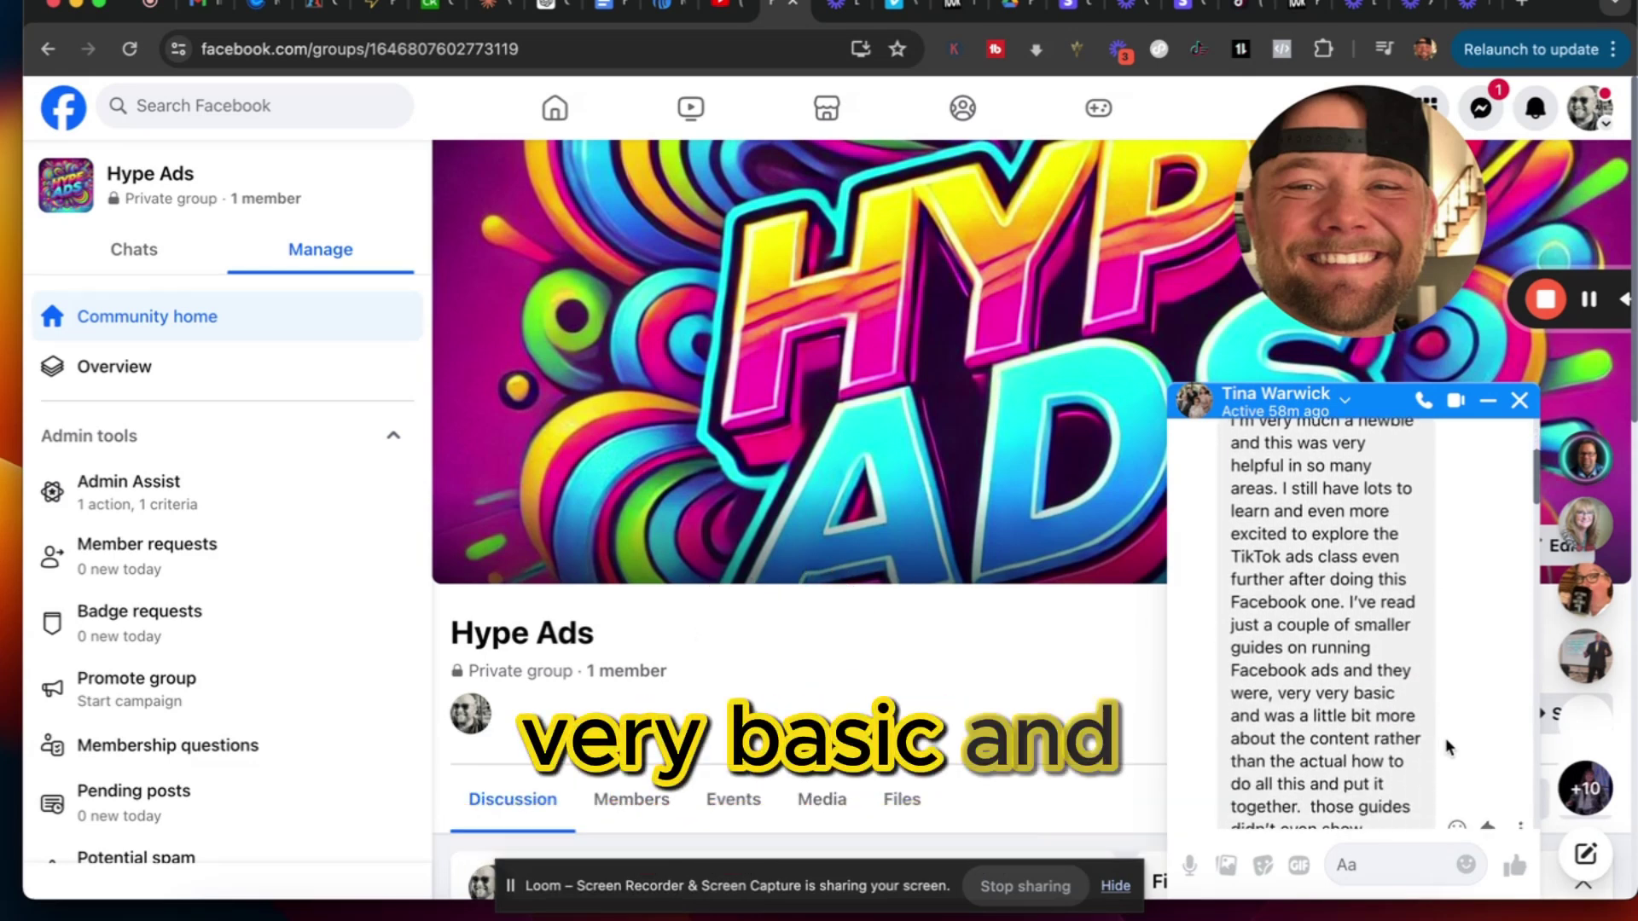
pyautogui.scroll(-2, 1445, 738)
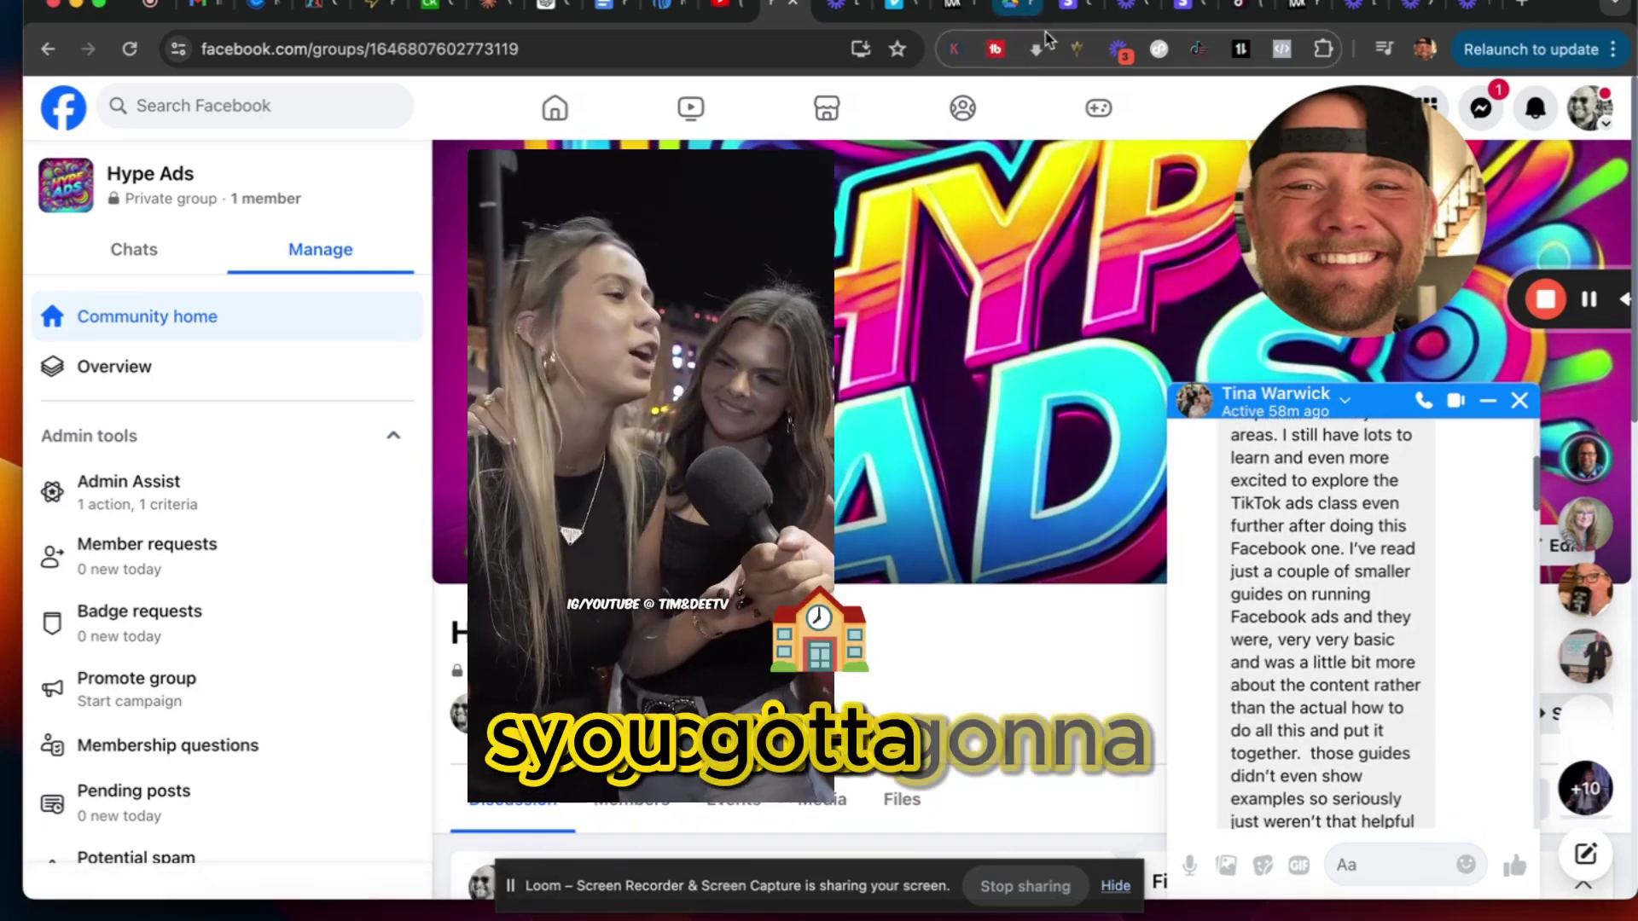
pyautogui.click(950, 16)
pyautogui.click(1005, 15)
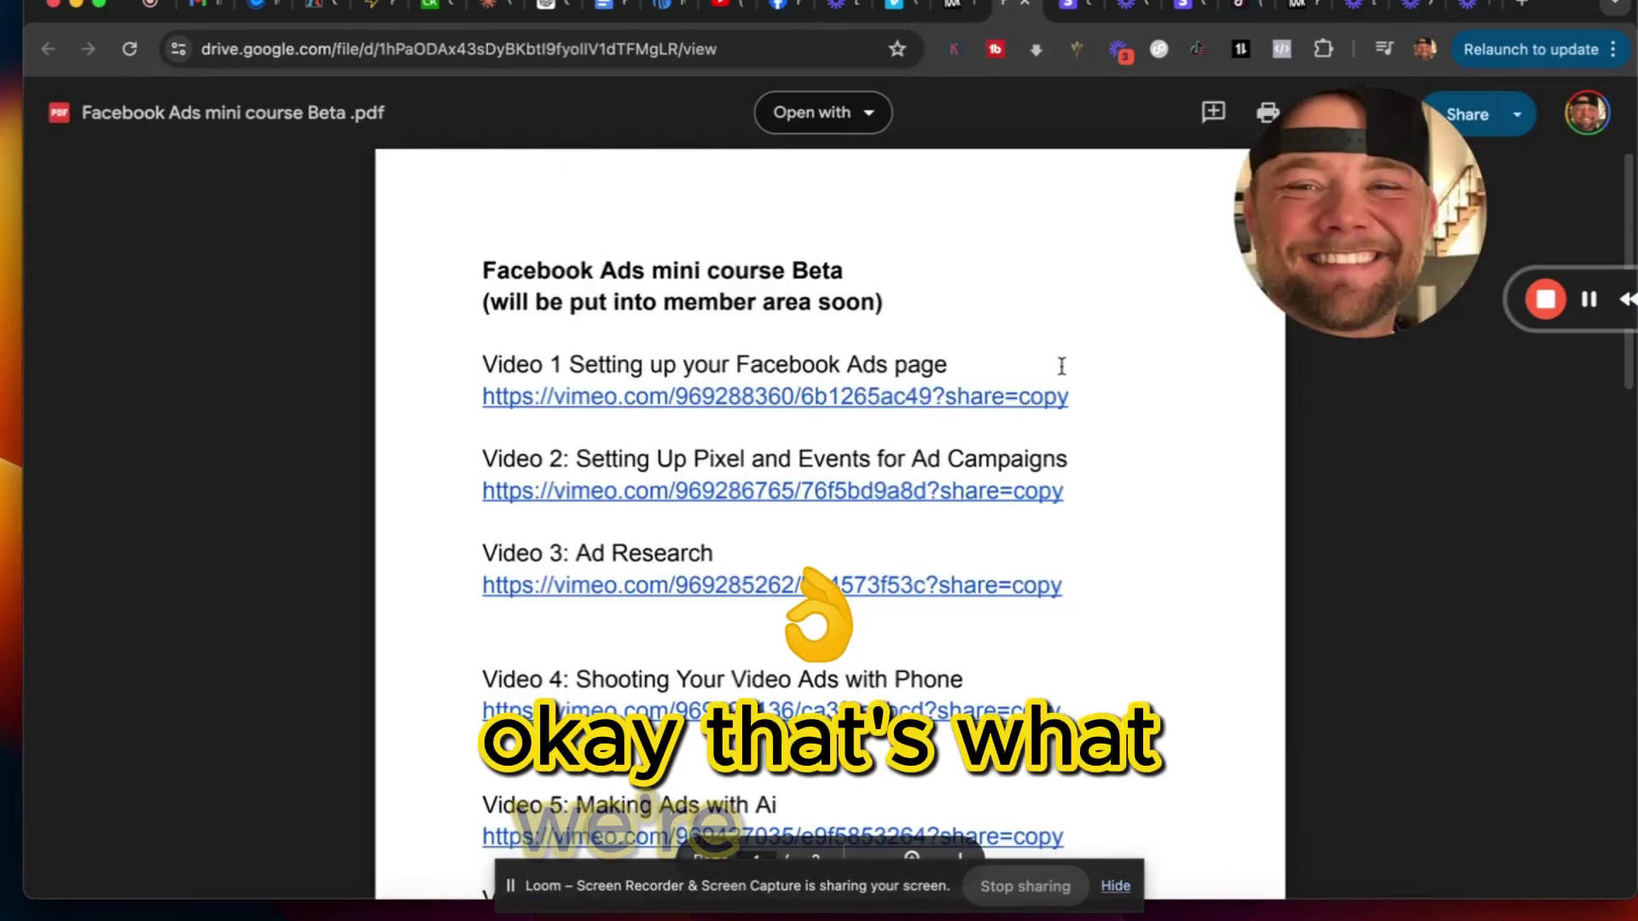
pyautogui.moveTo(1373, 237); pyautogui.dragTo(1266, 241)
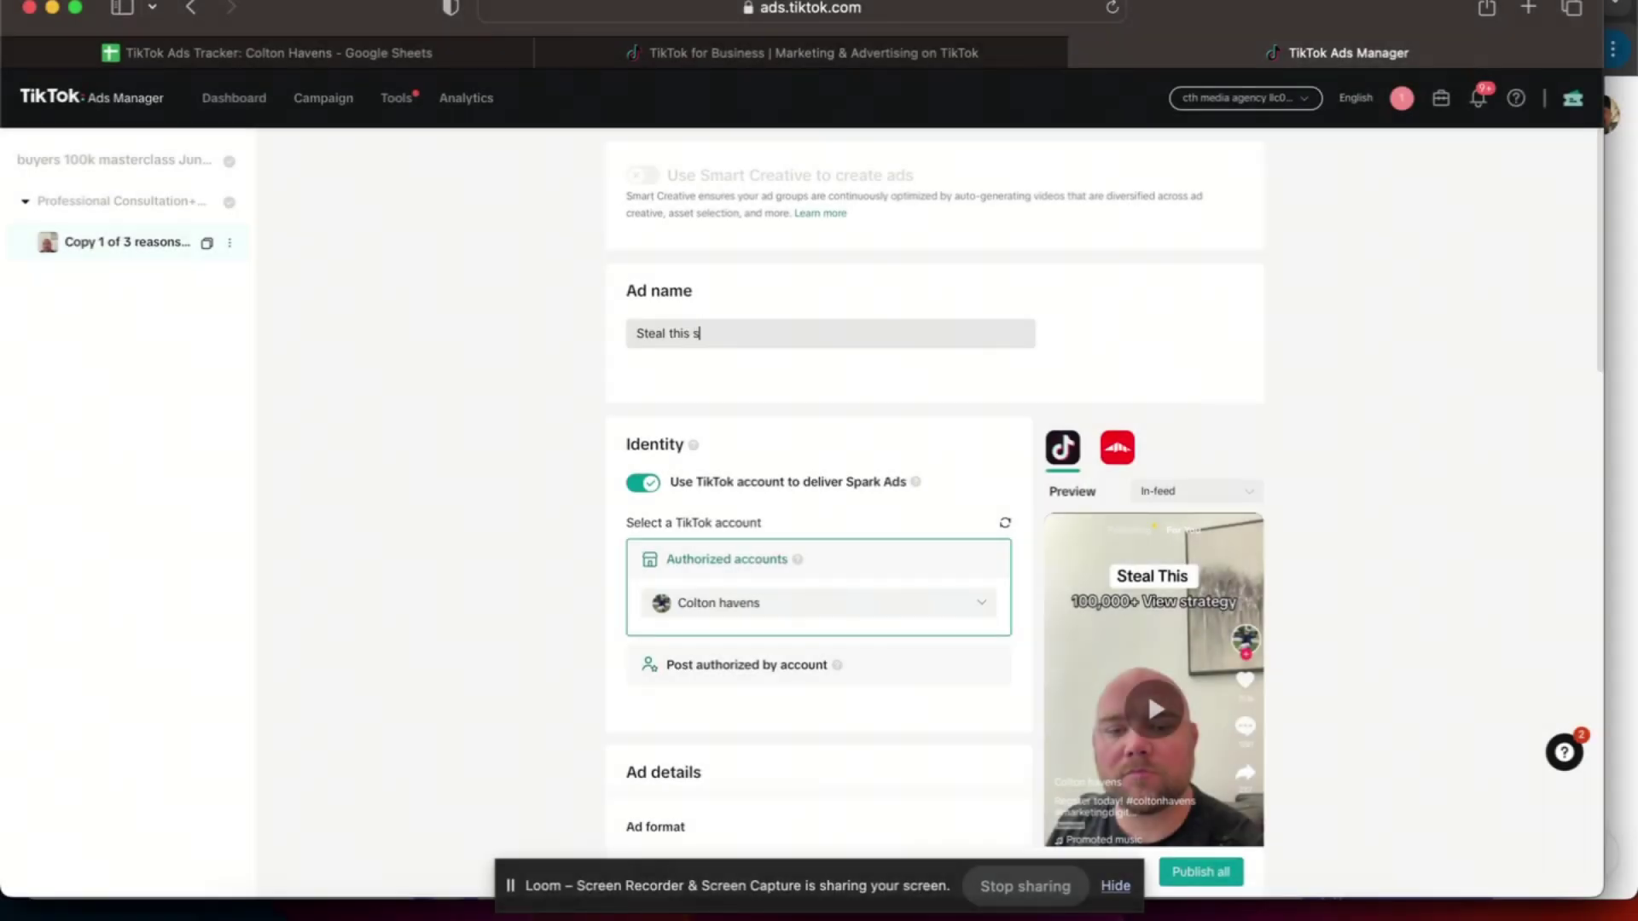
# List all 29 ads of the chosen ad group in TikTok Ads Manager
pyautogui.write('ge')
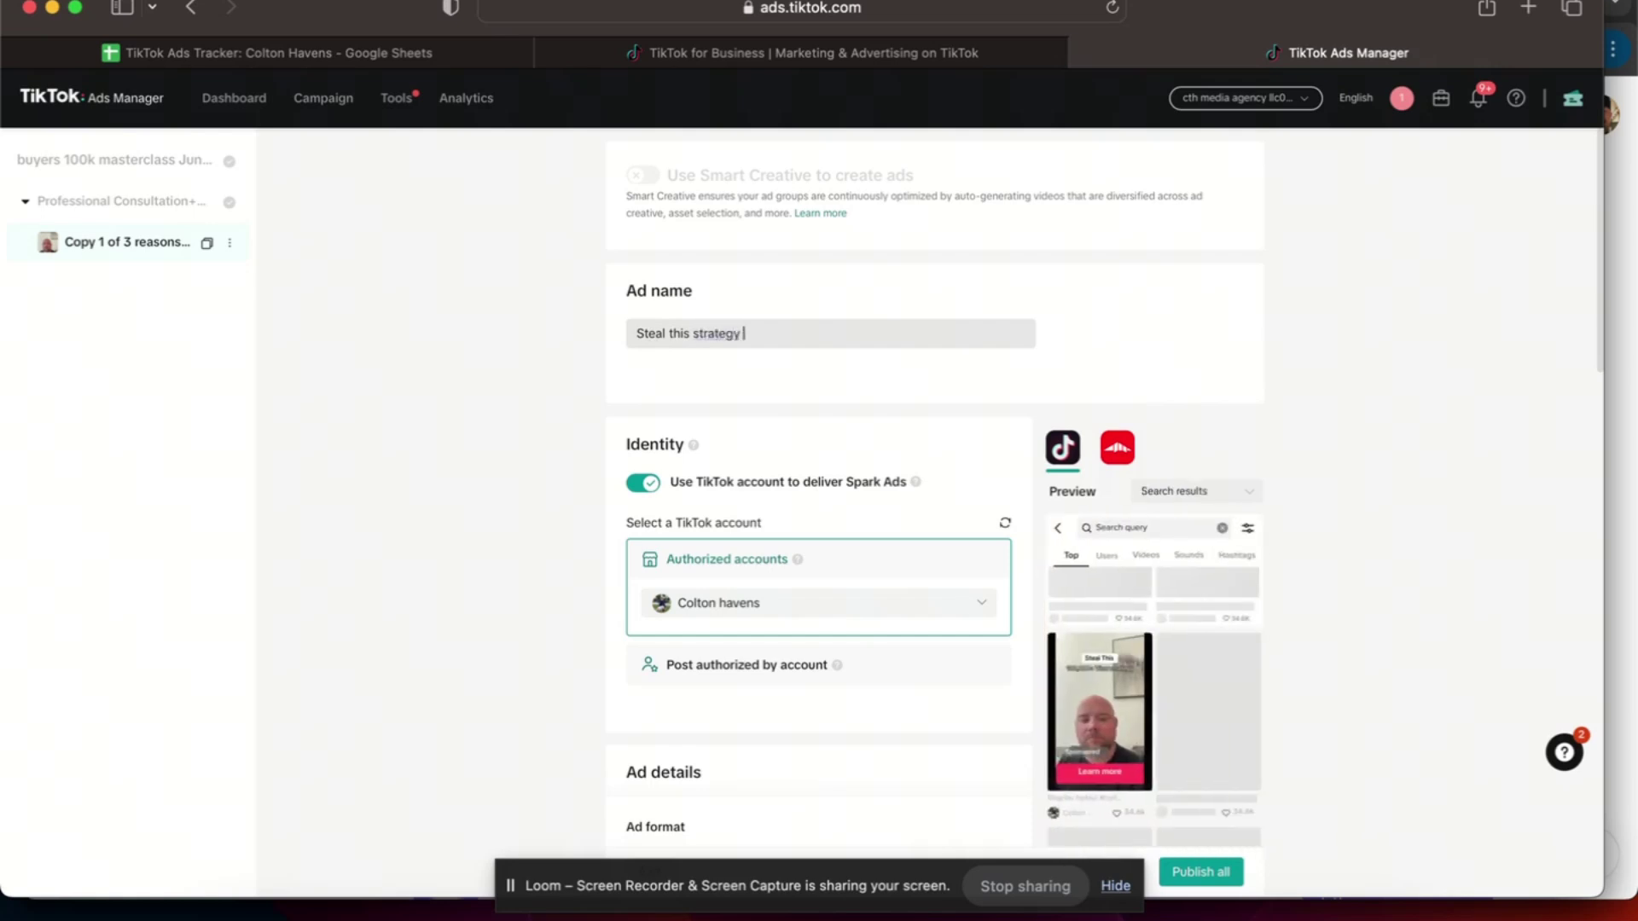
pyautogui.scroll(-5, 809, 355)
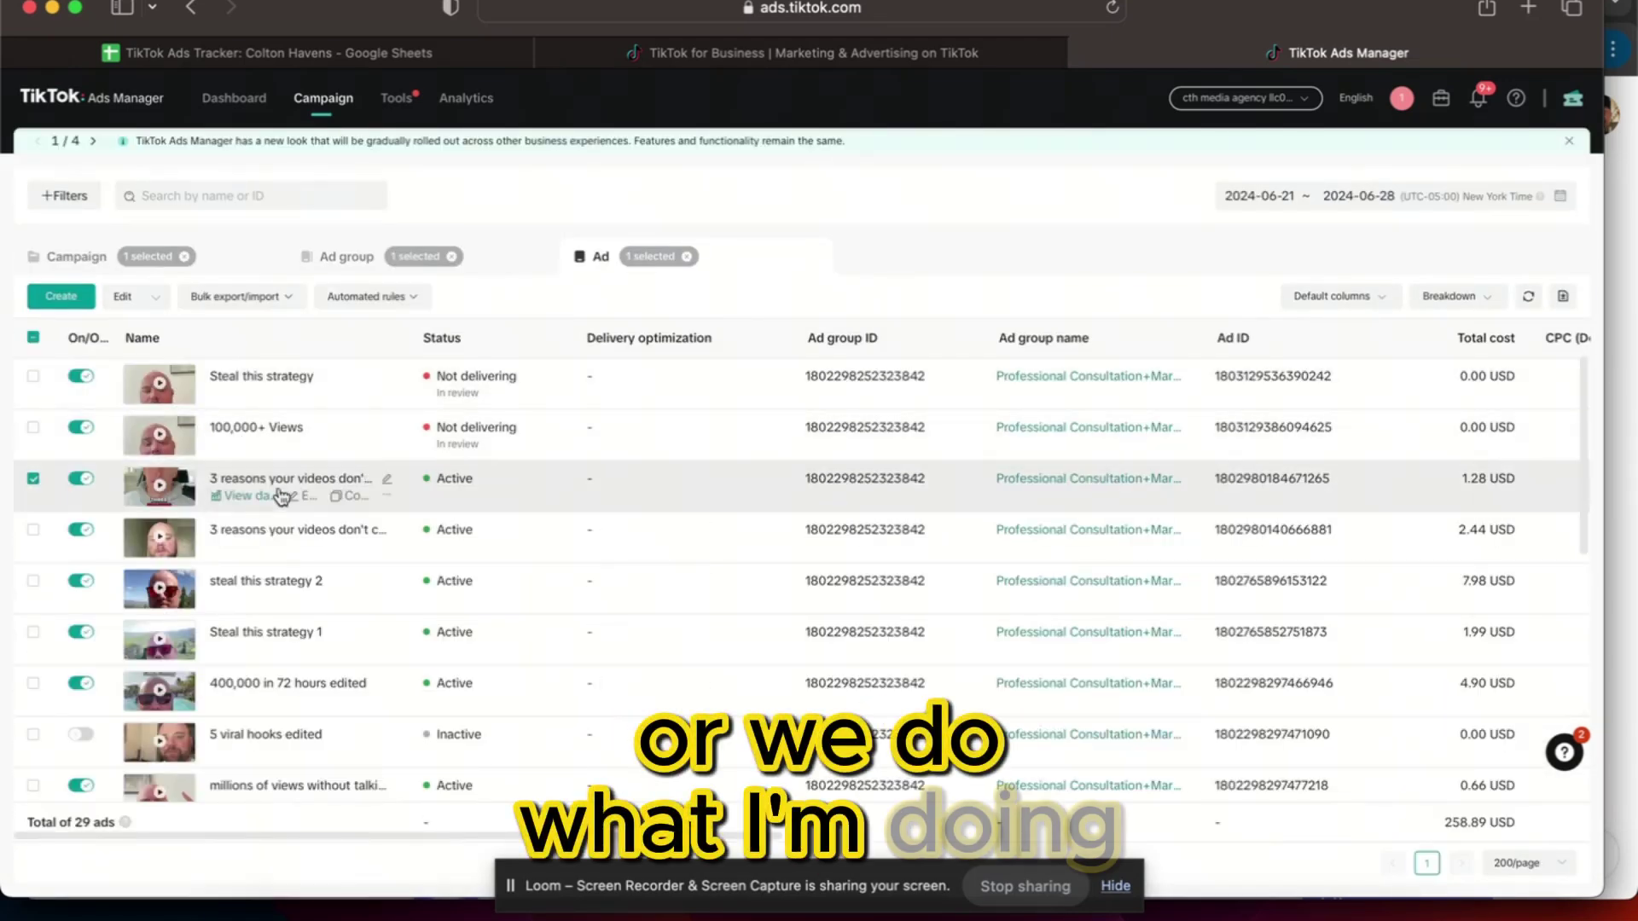
# Copy the 3 reasons ad into the same ad group and swap in a different Spark Ad TikTok post
pyautogui.click(347, 496)
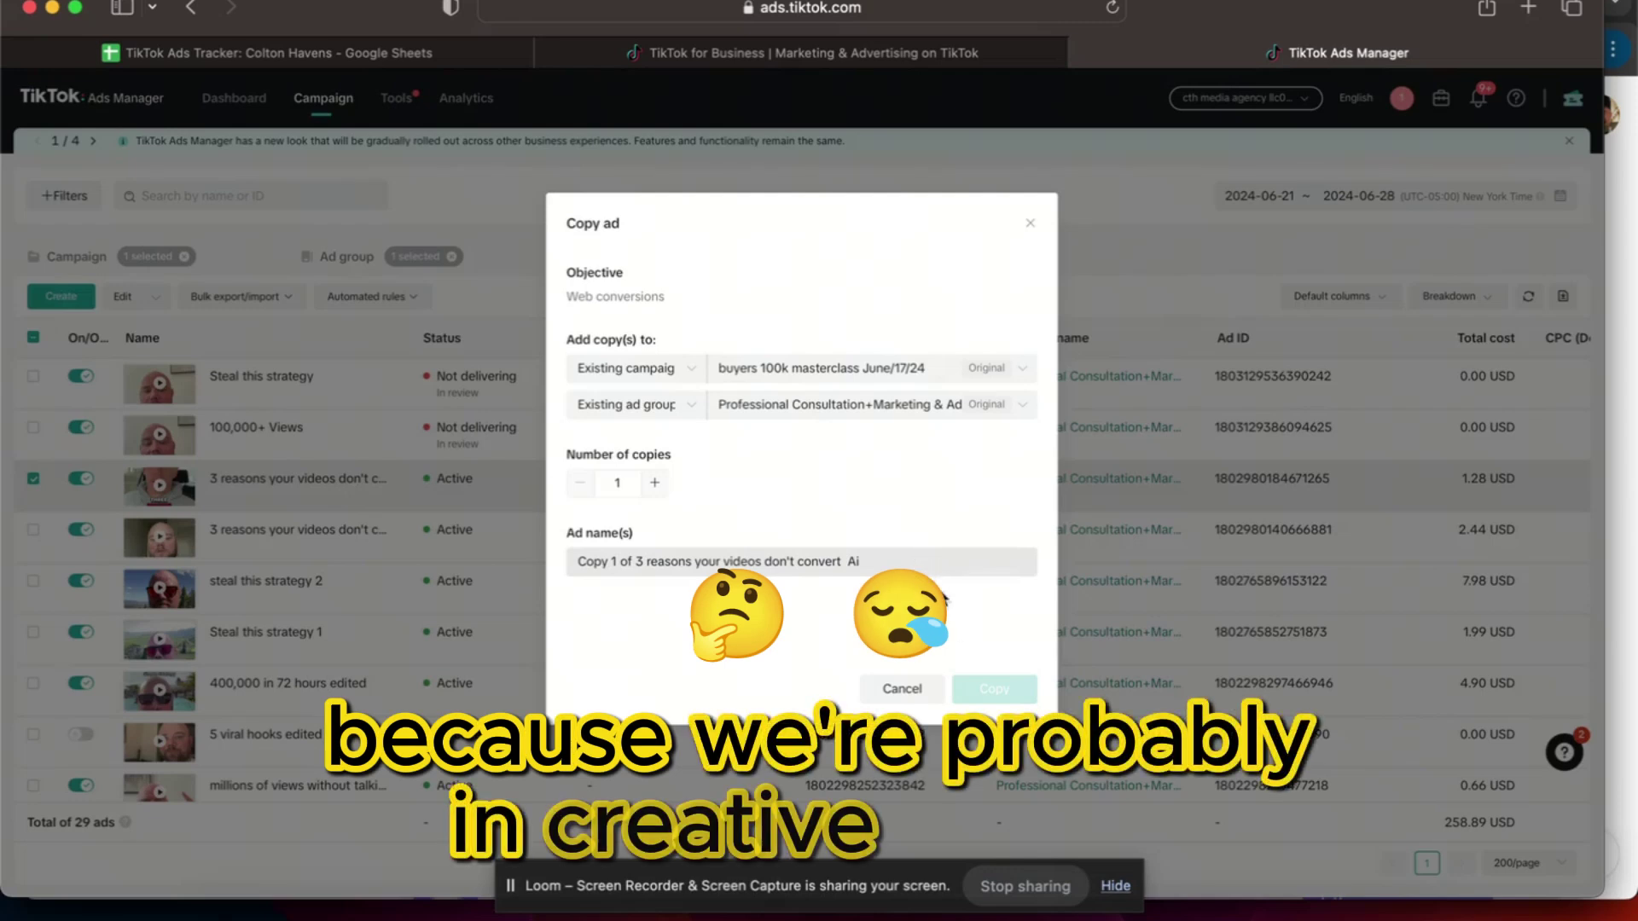
pyautogui.click(994, 691)
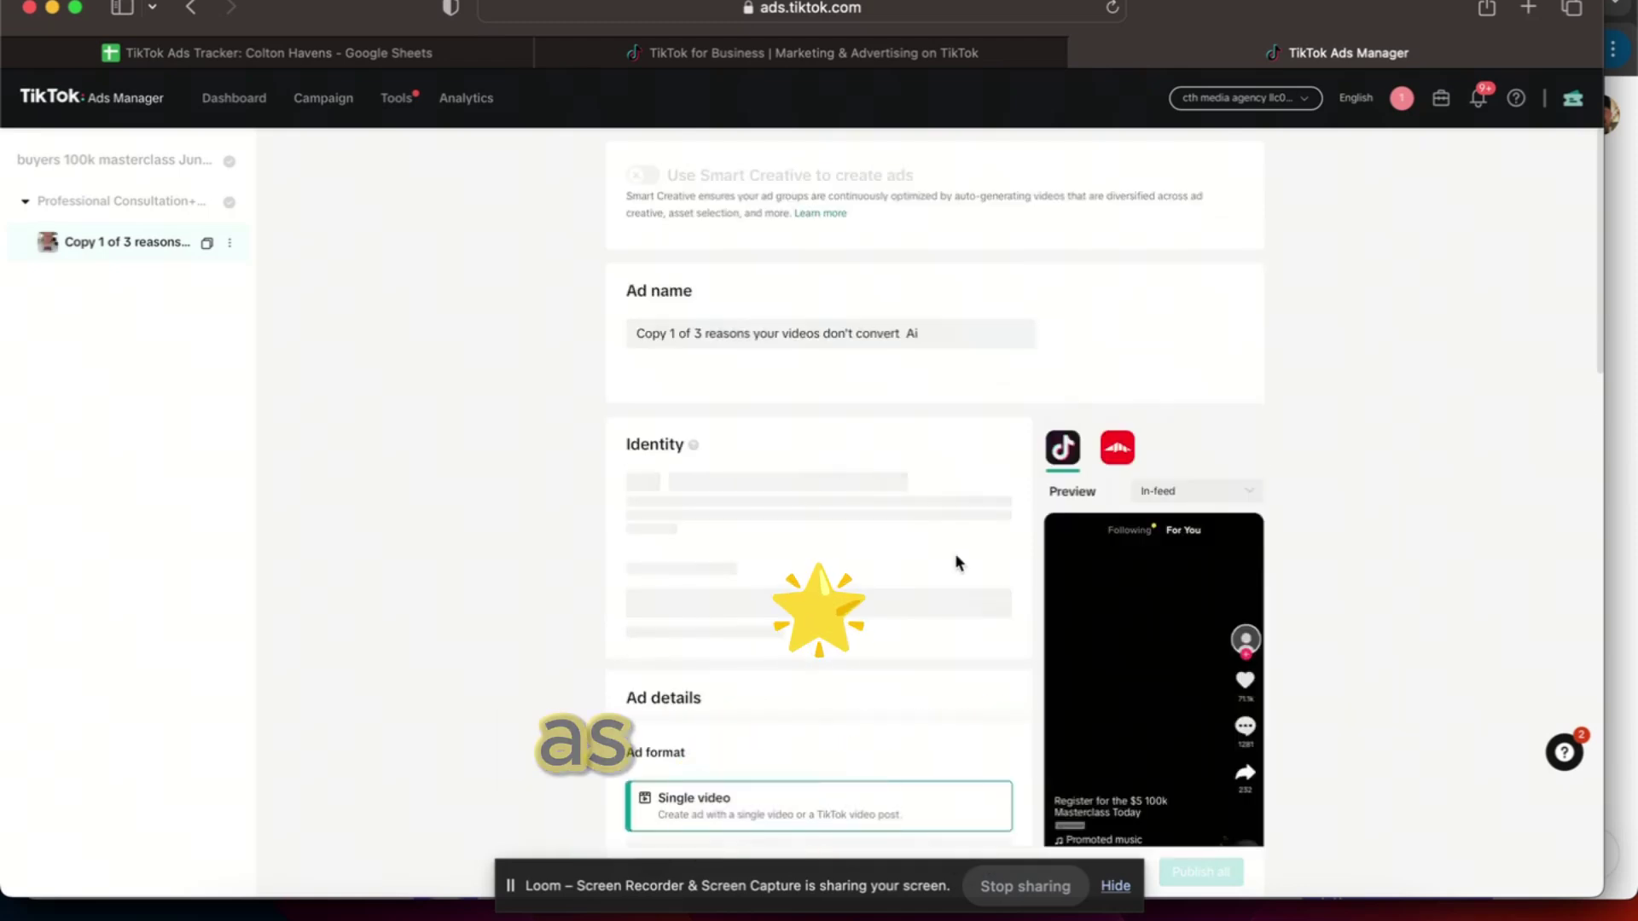
pyautogui.scroll(-10, 842, 452)
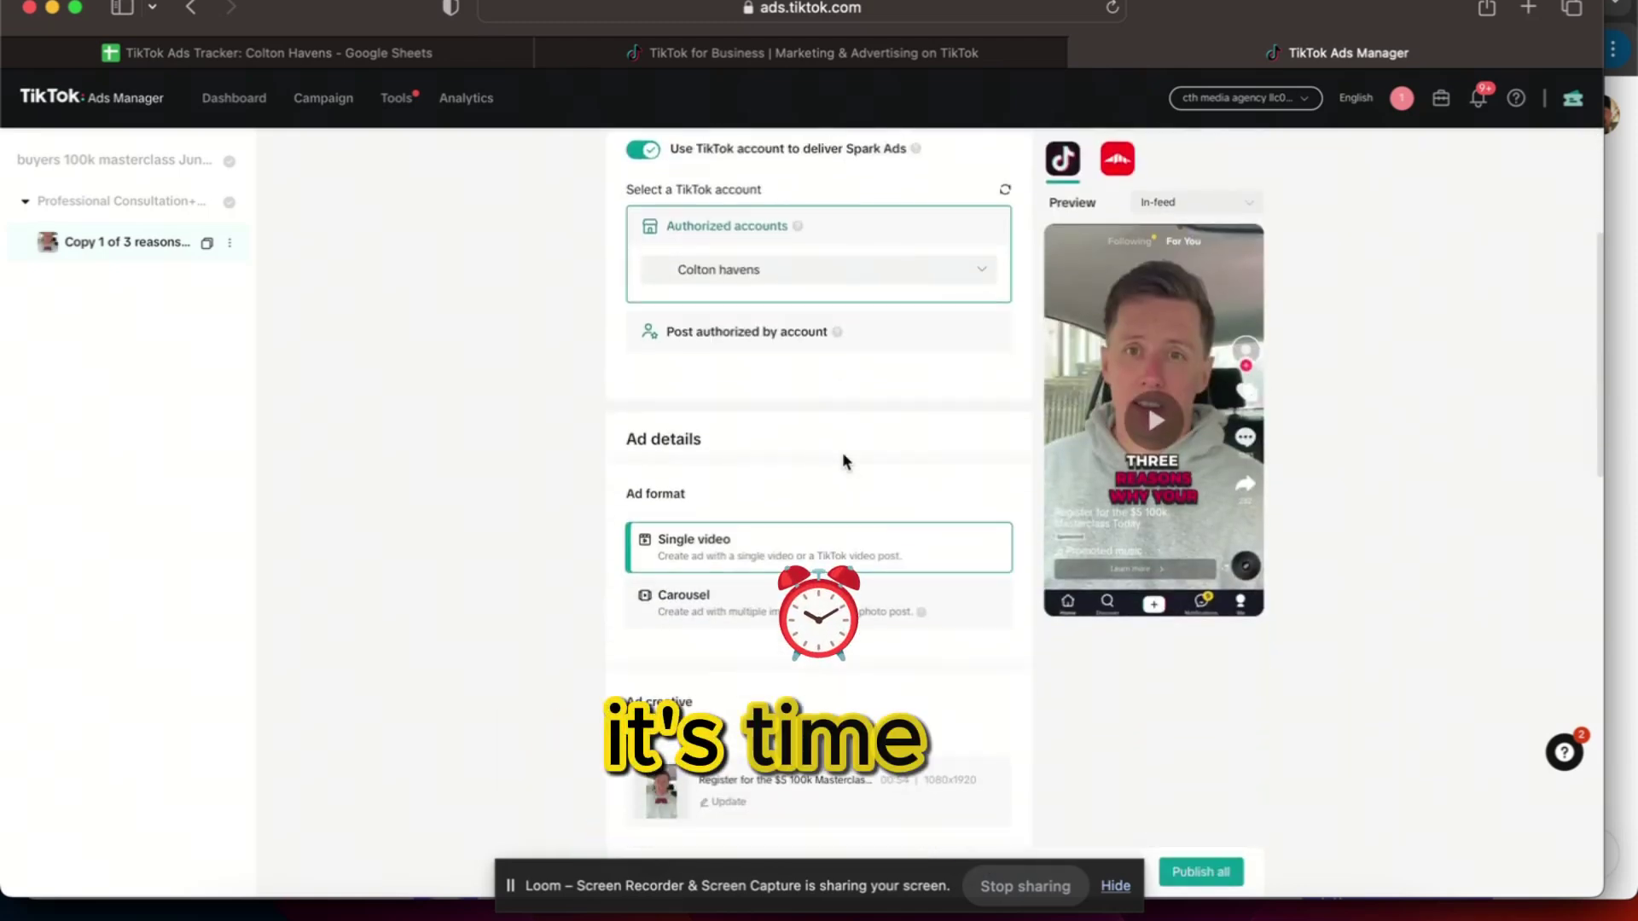
pyautogui.click(746, 611)
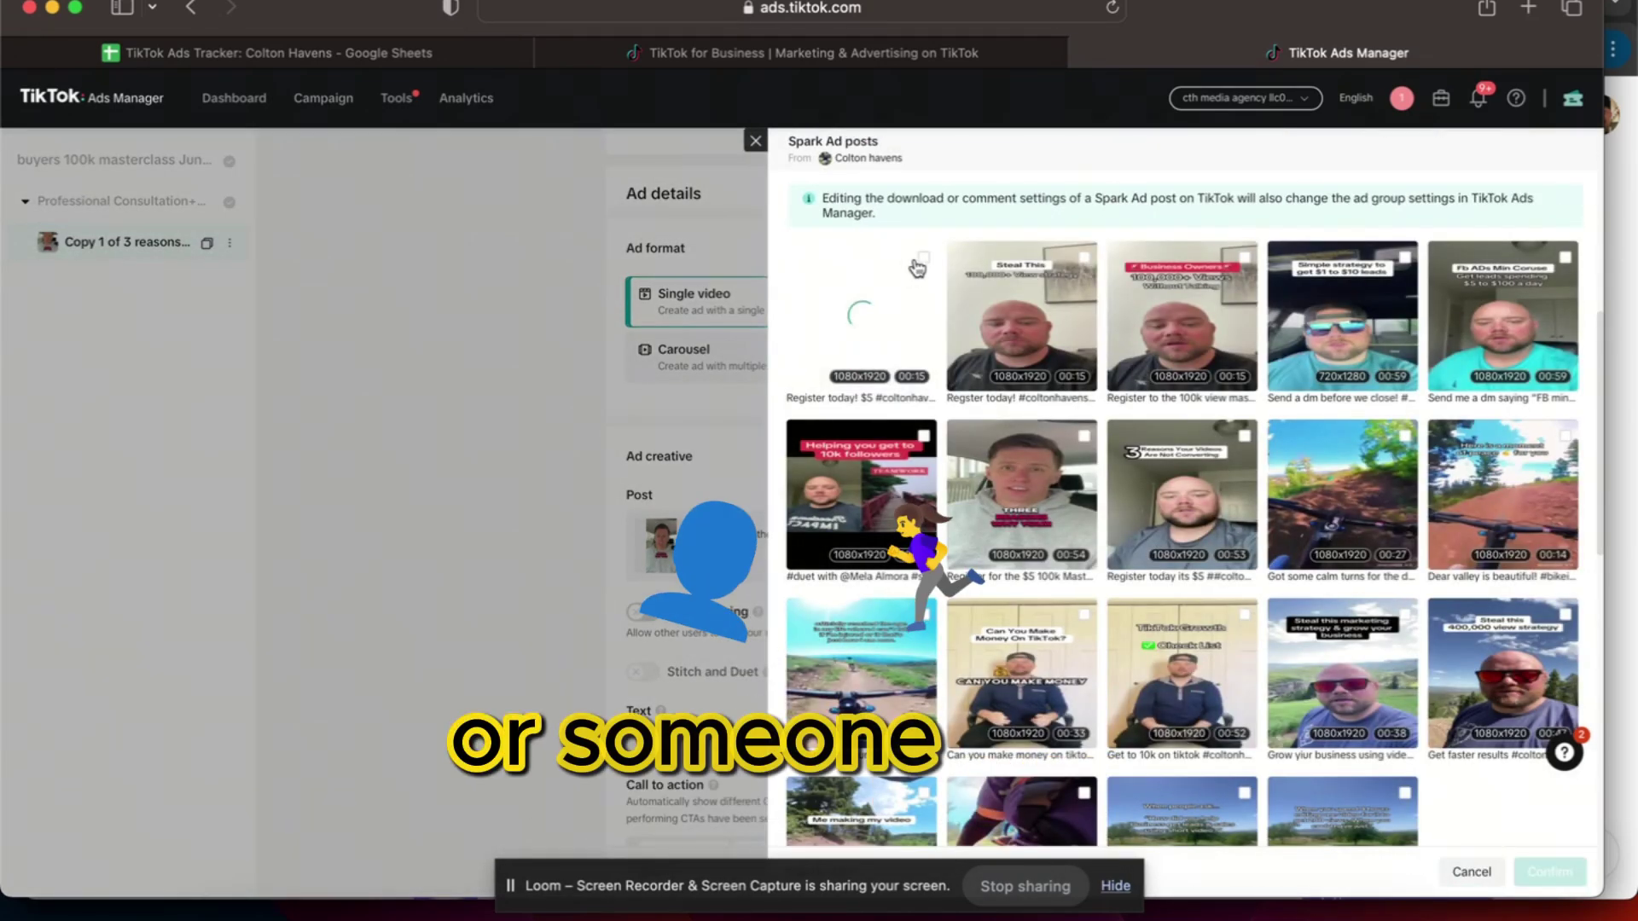
pyautogui.click(1550, 872)
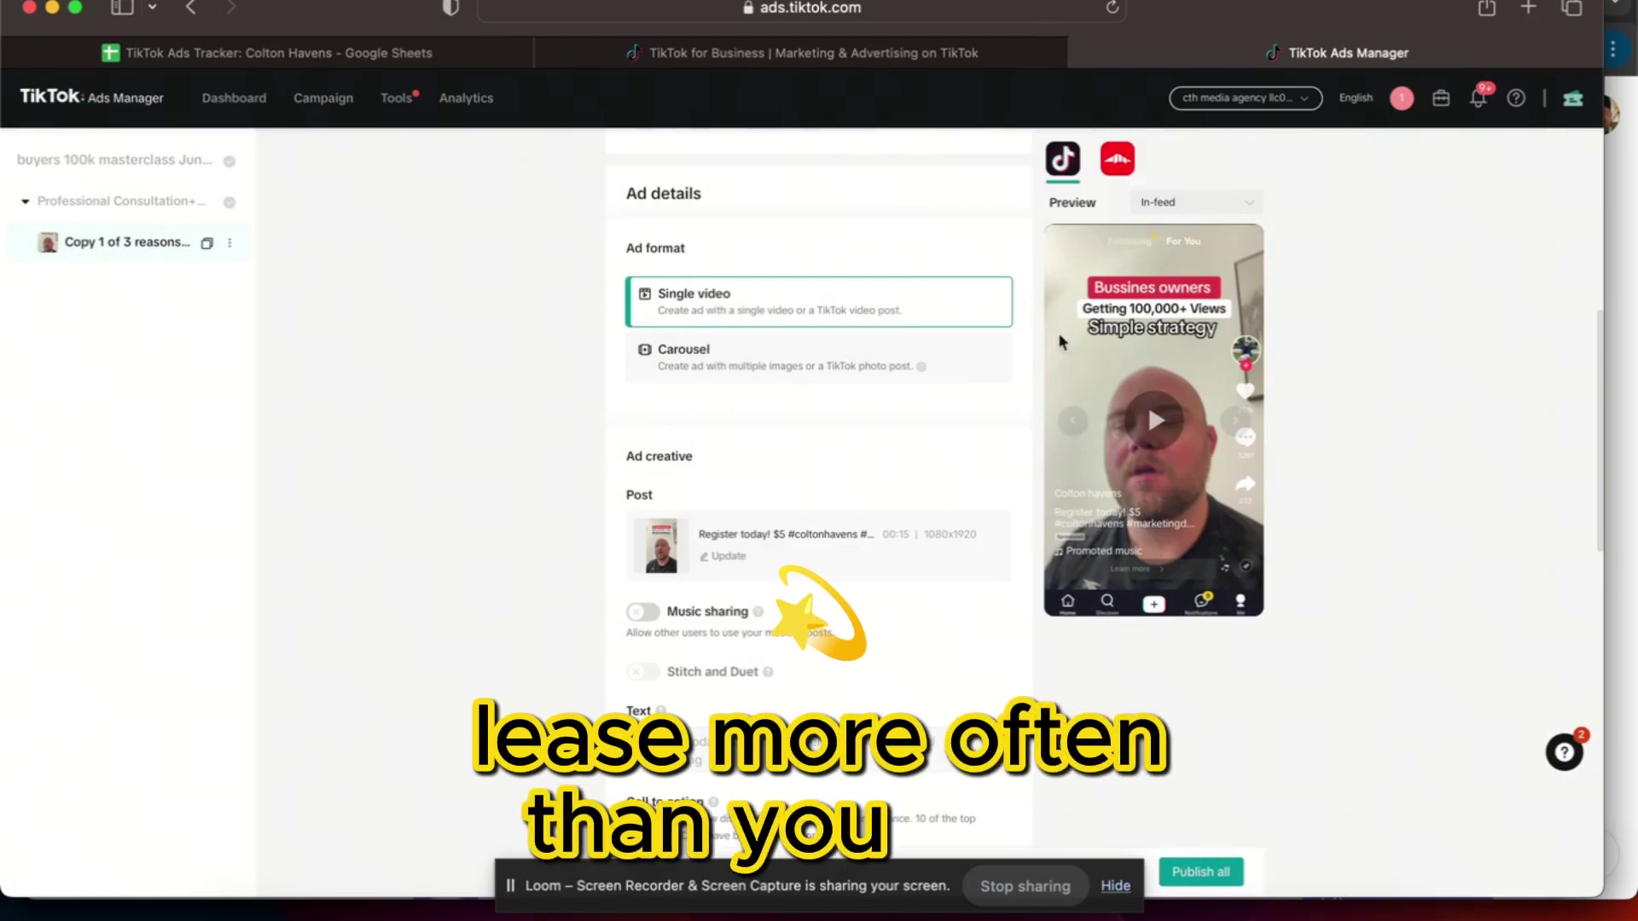
# Rename the copied ad to 'getting 100,000+ Views' and publish it
pyautogui.scroll(6, 961, 395)
pyautogui.tripleClick(793, 290)
pyautogui.press('BackSpace')
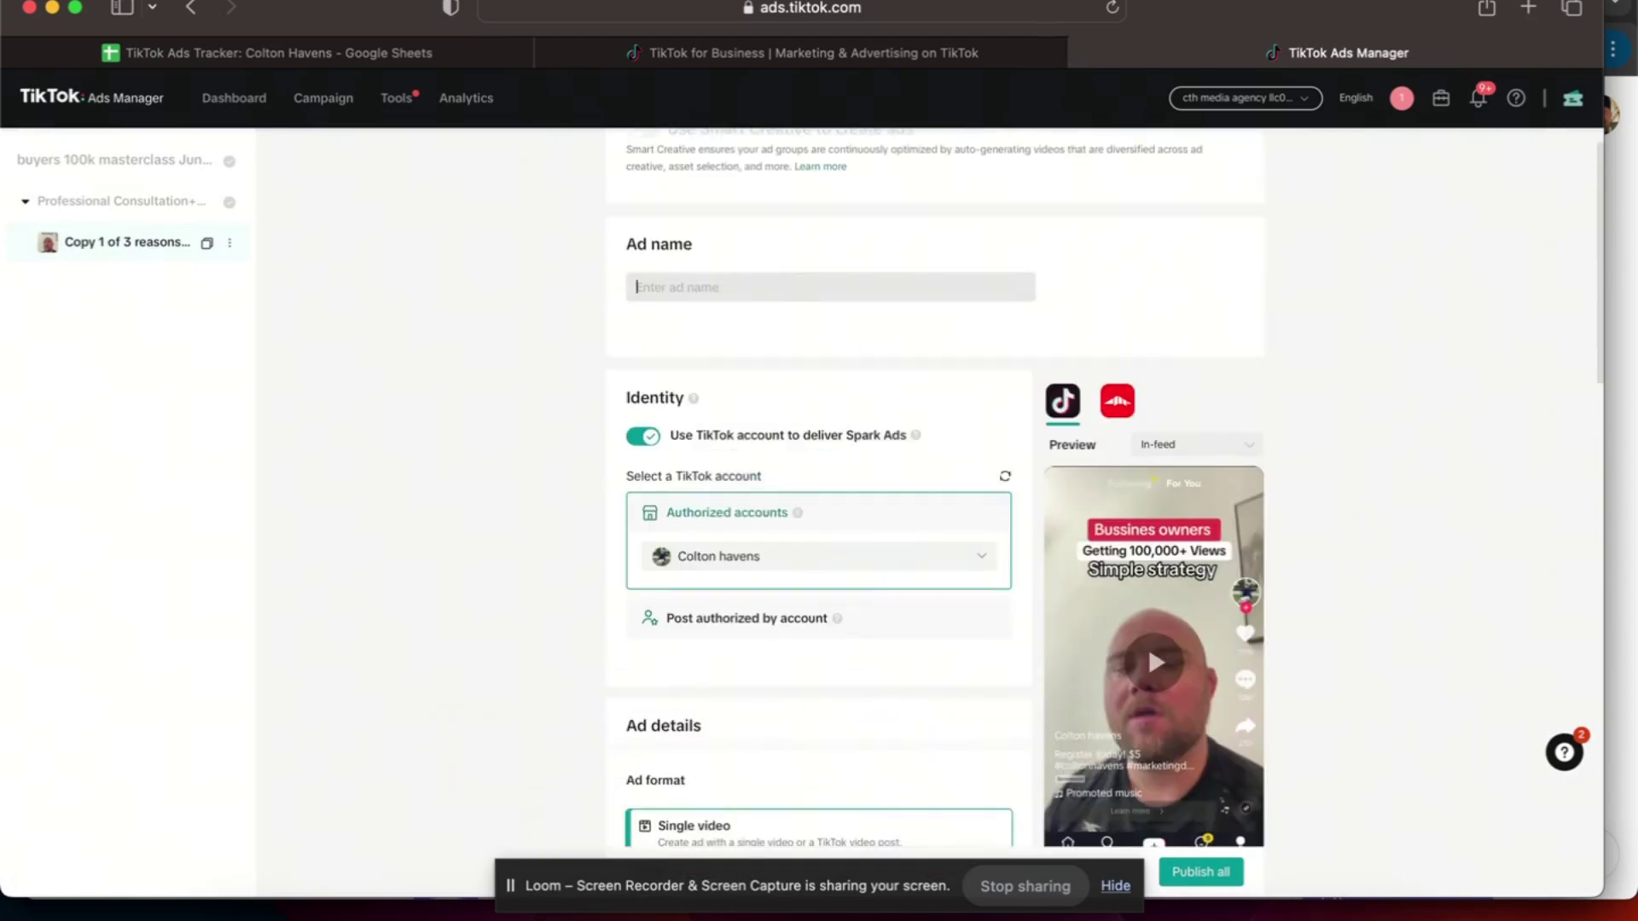
pyautogui.write('getting 100,000+')
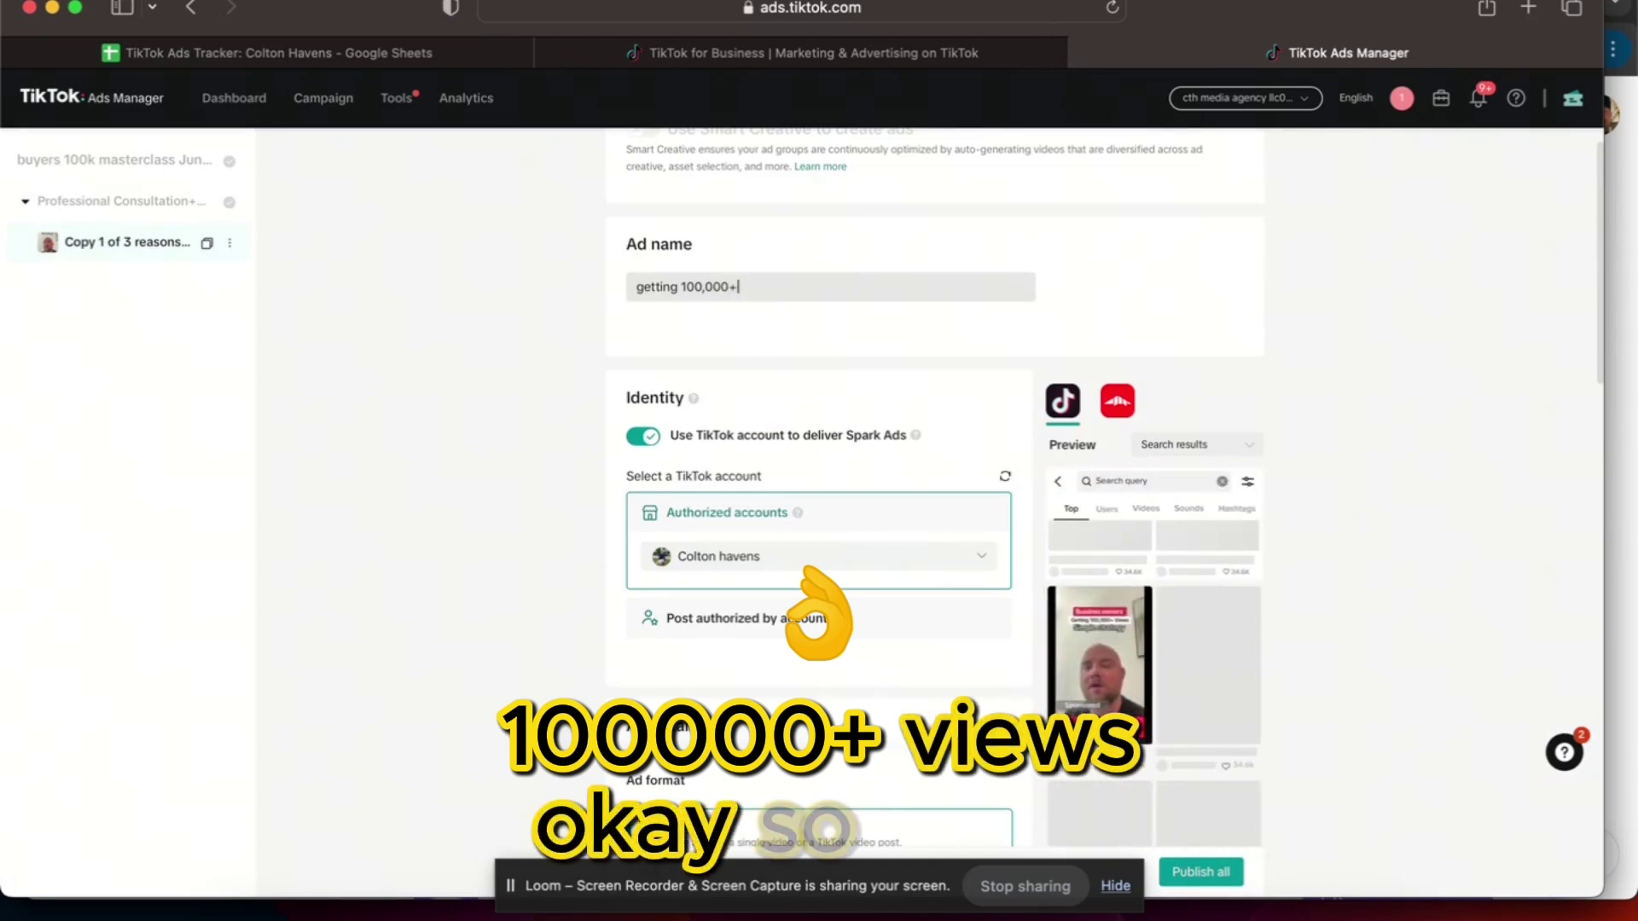
pyautogui.write(' Views')
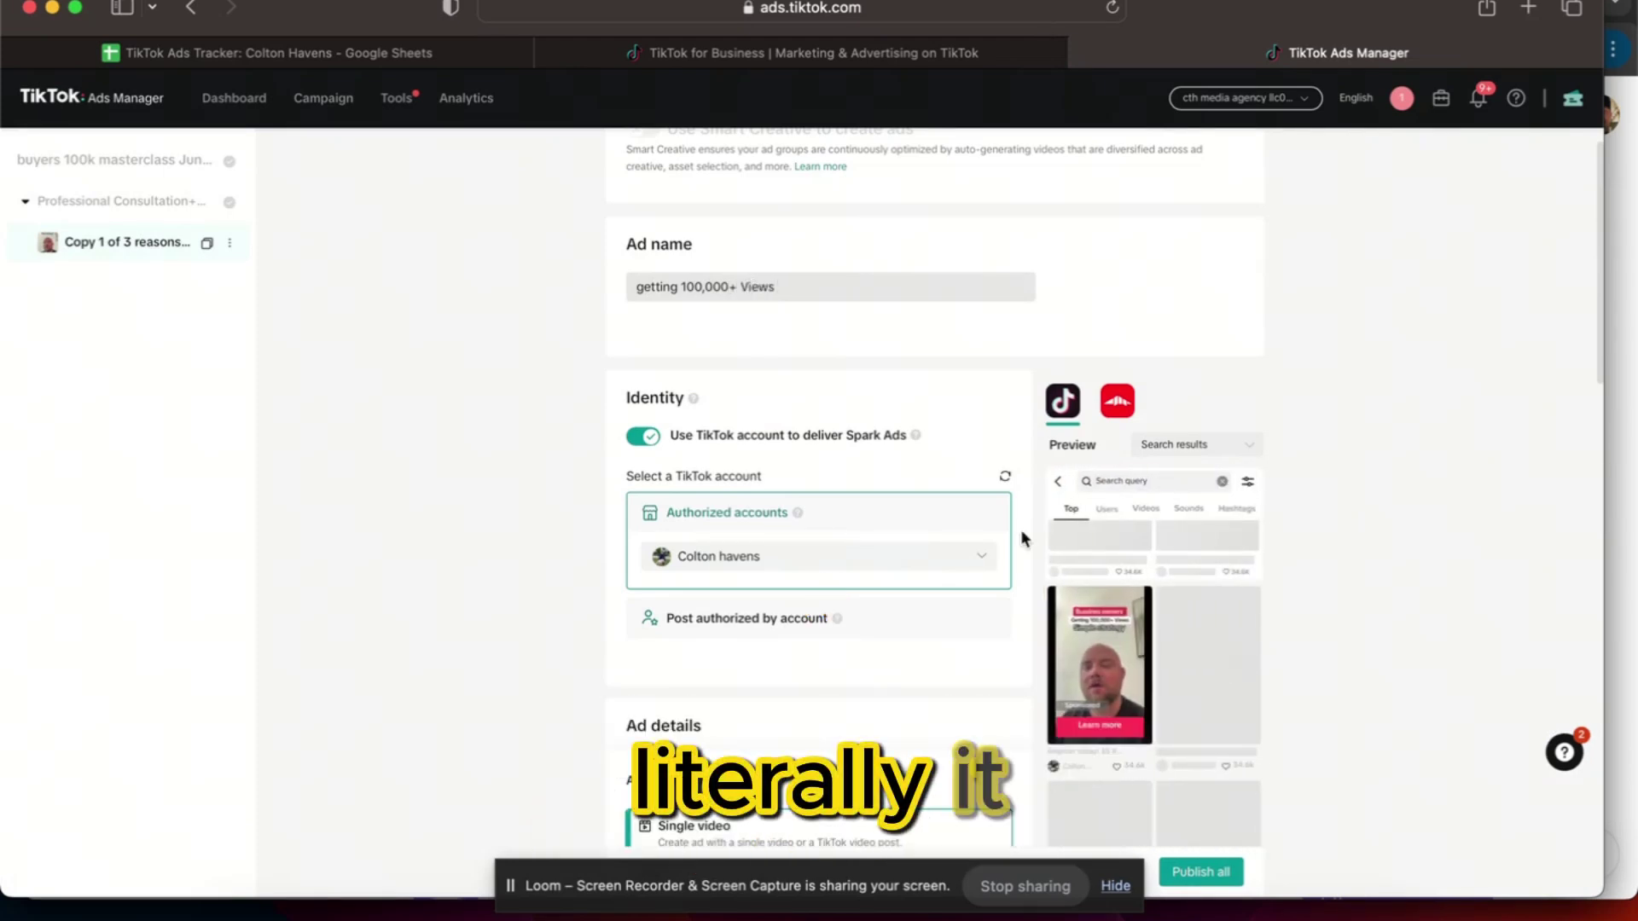
pyautogui.scroll(-10, 1021, 535)
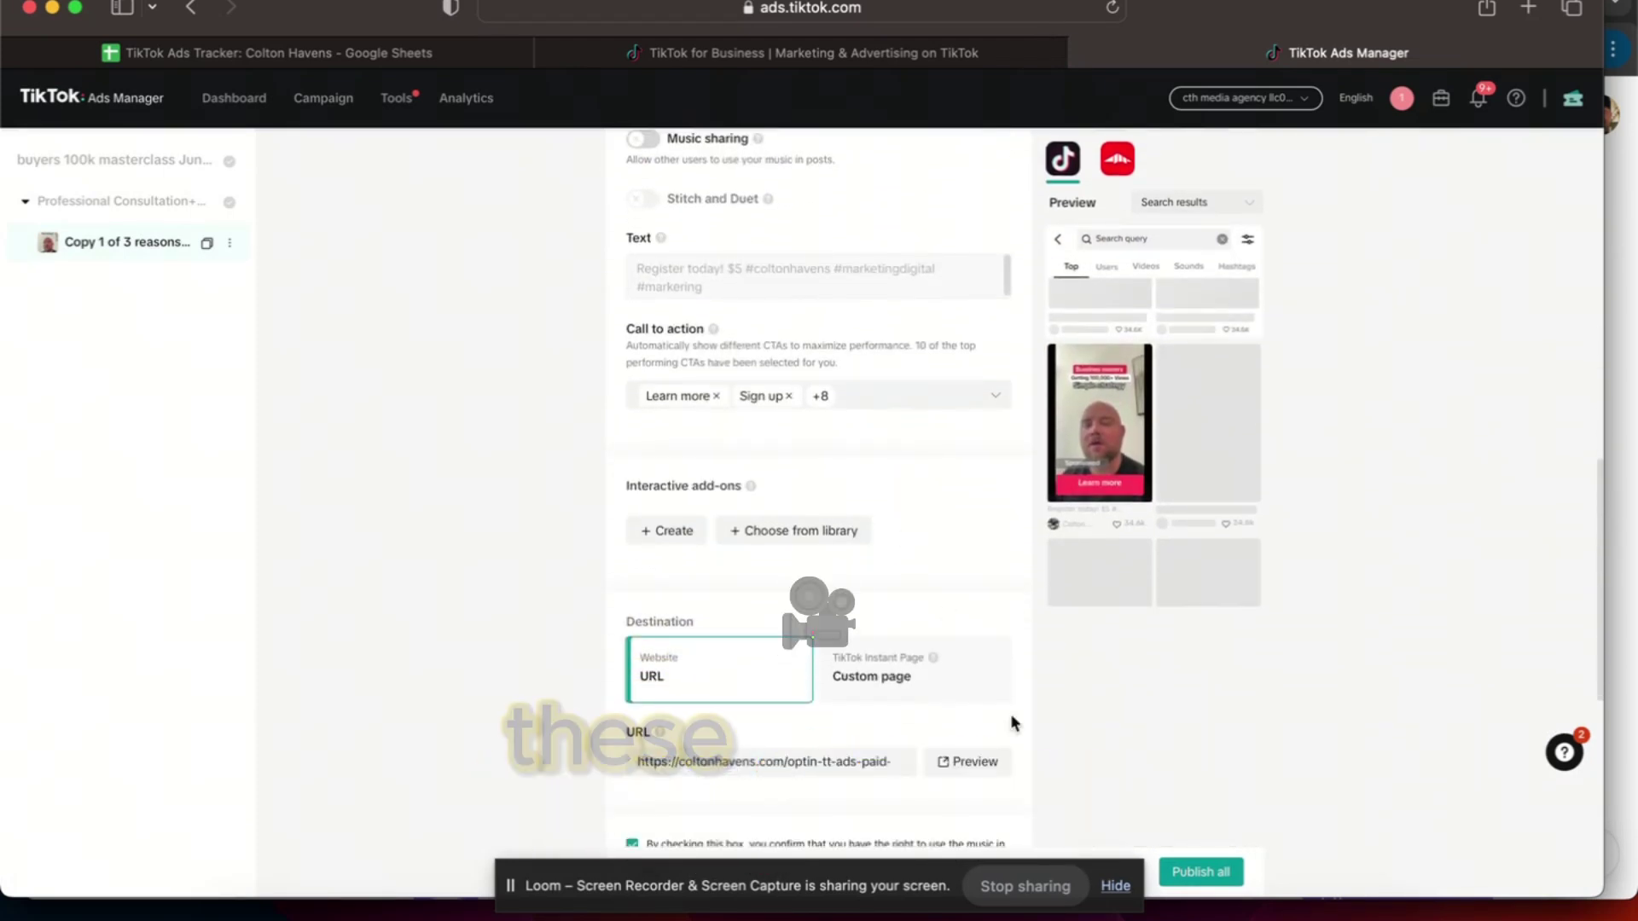
pyautogui.scroll(-2, 1014, 724)
pyautogui.click(1206, 871)
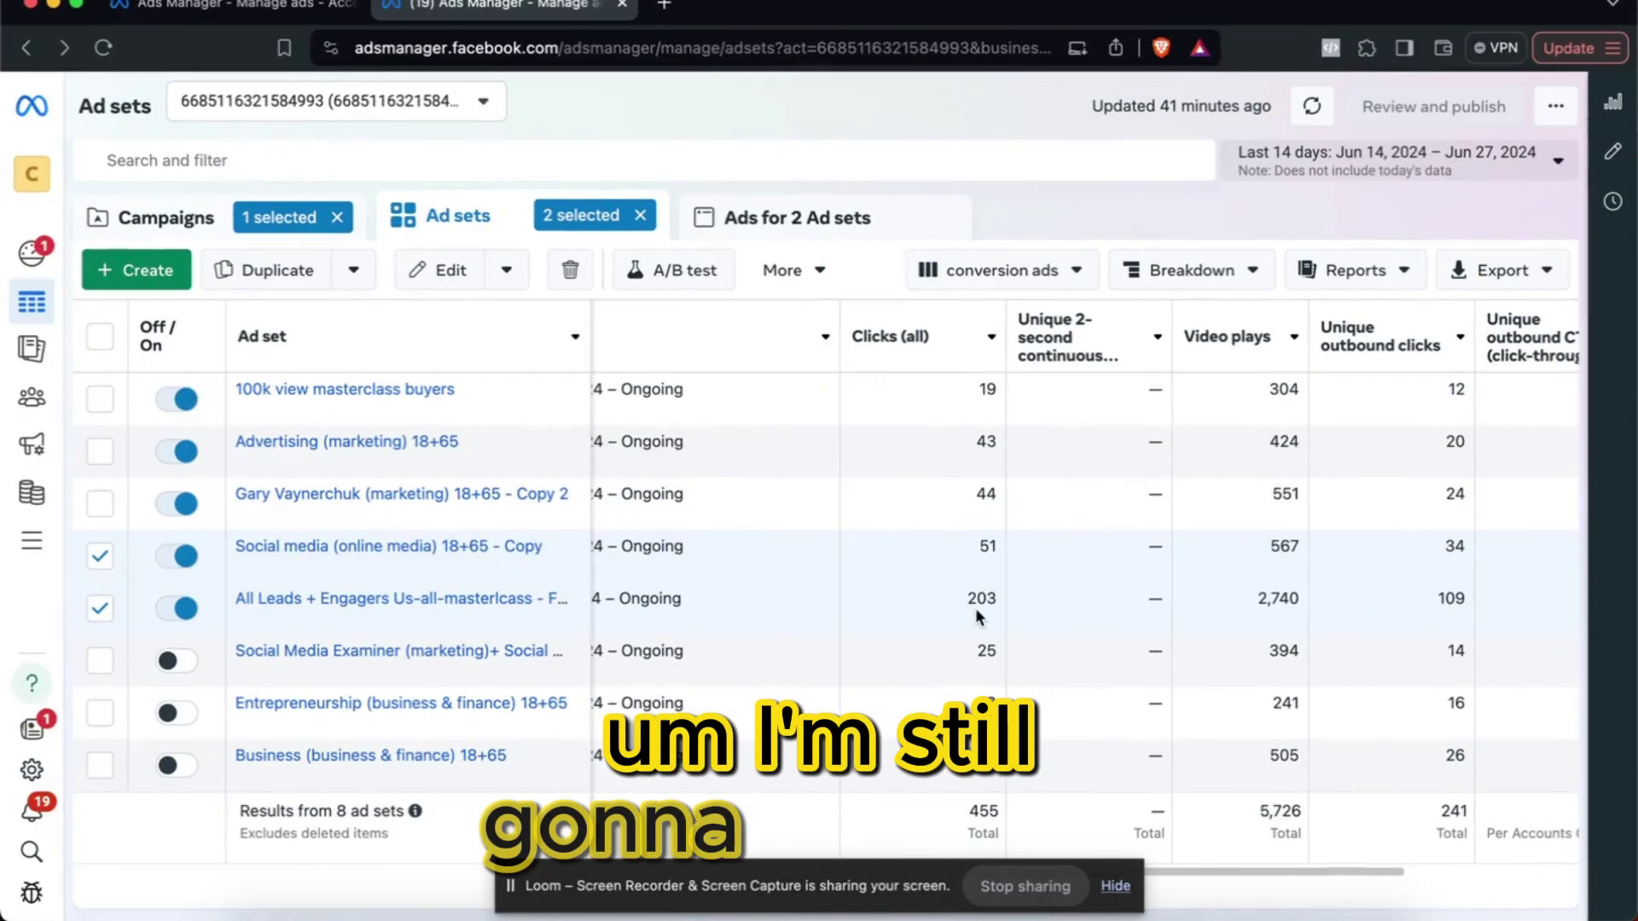
pyautogui.hscroll(-5, 807, 551)
pyautogui.hscroll(2, 808, 554)
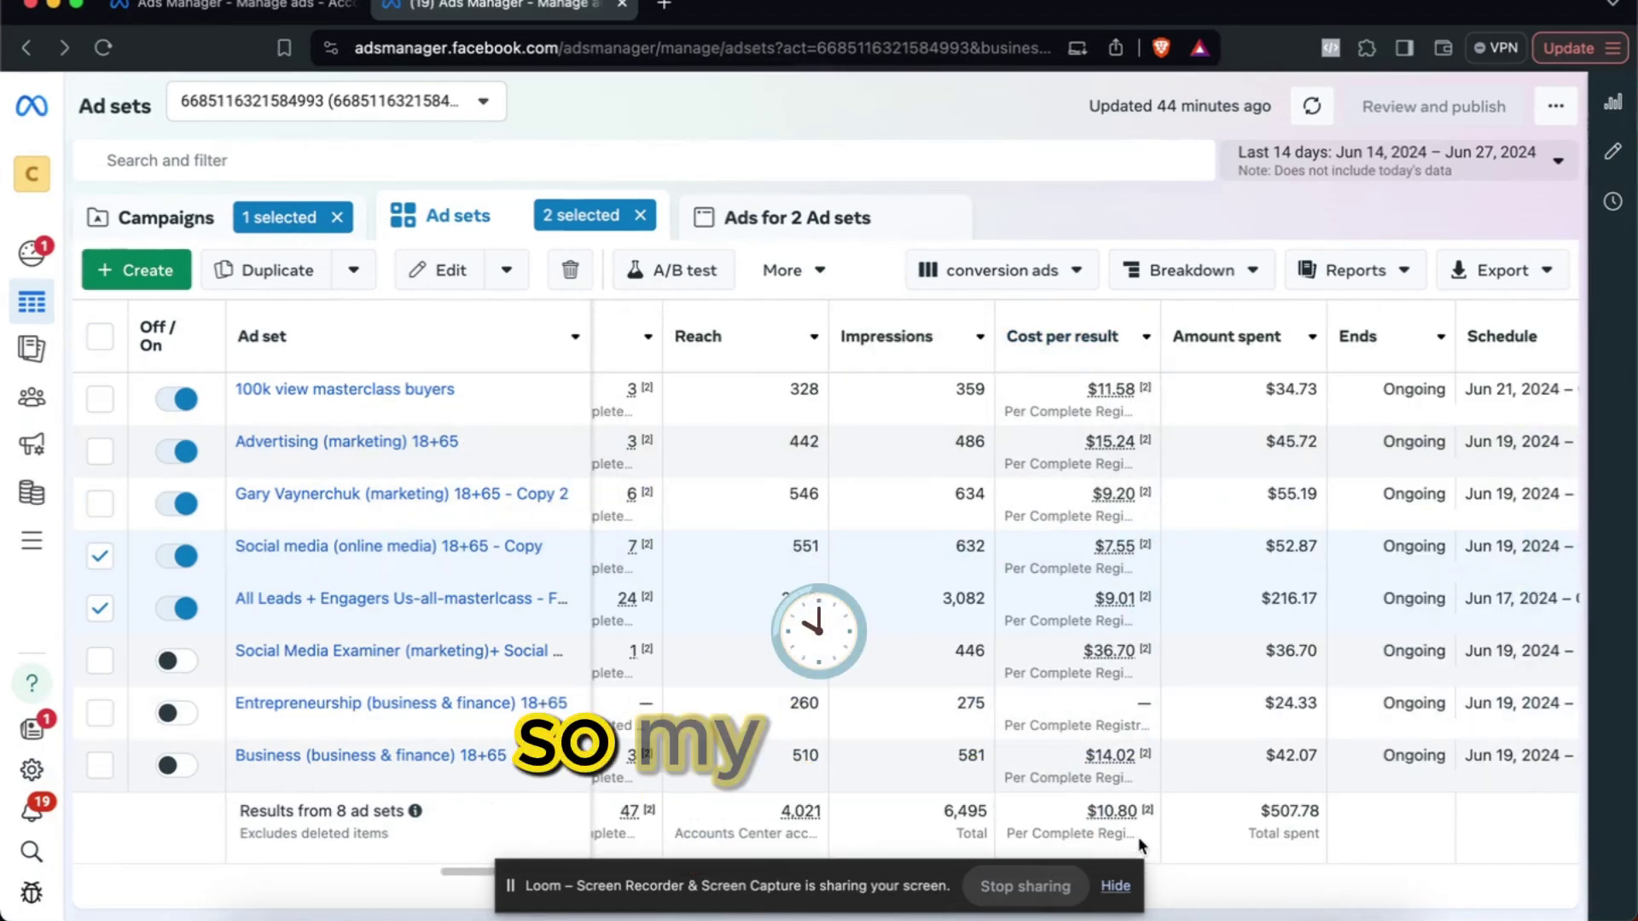
pyautogui.moveTo(1081, 821)
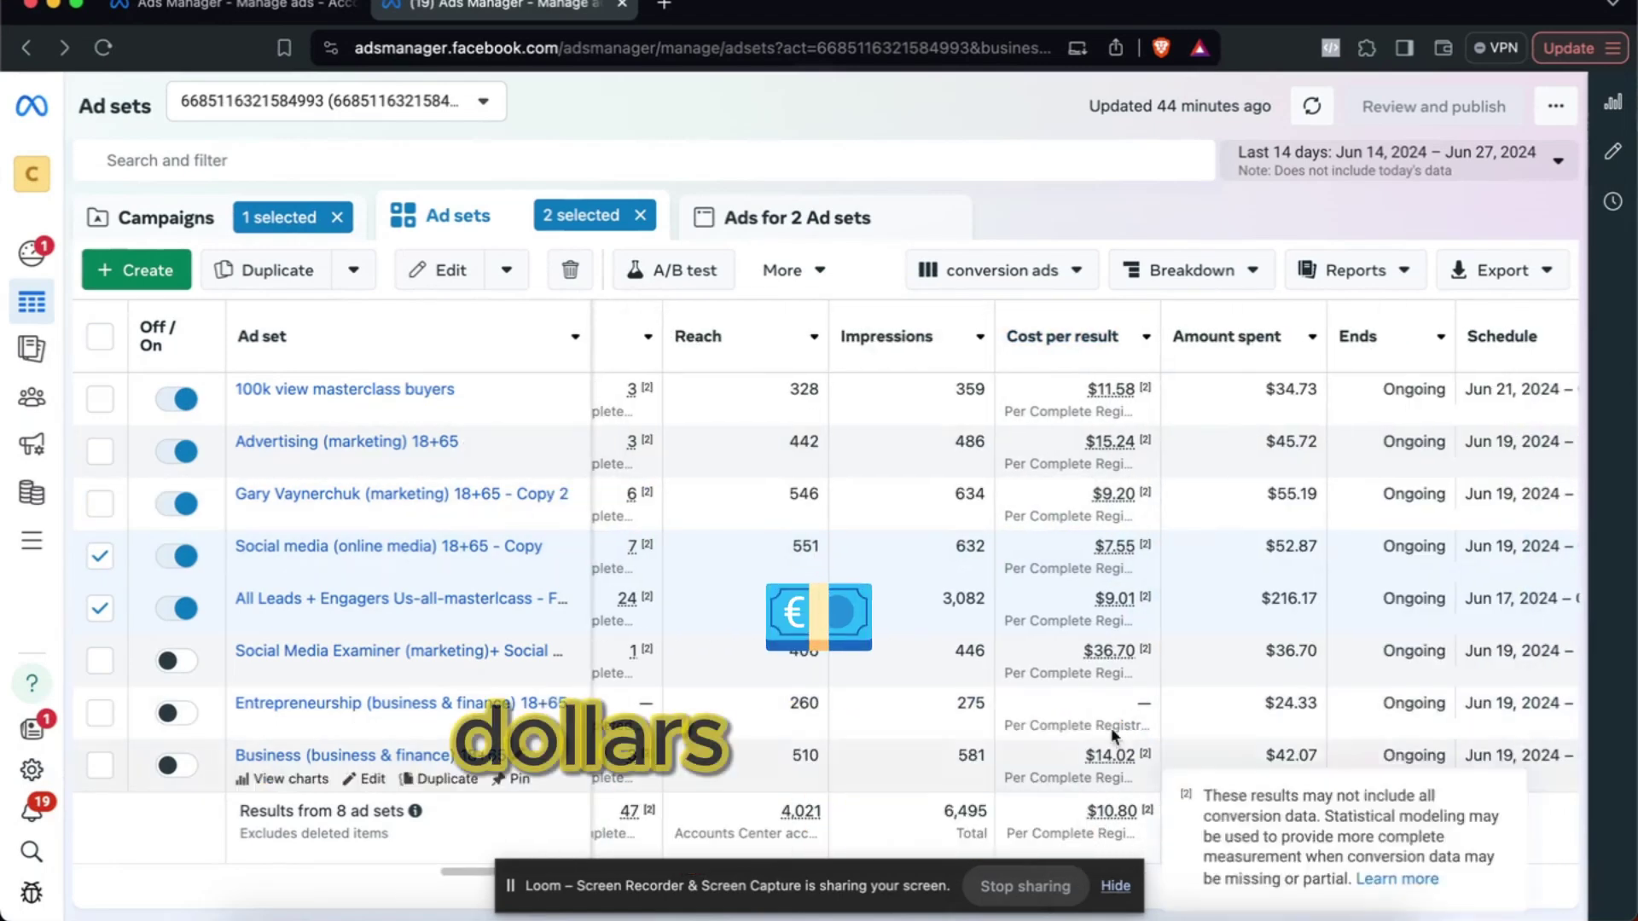
pyautogui.click(1063, 646)
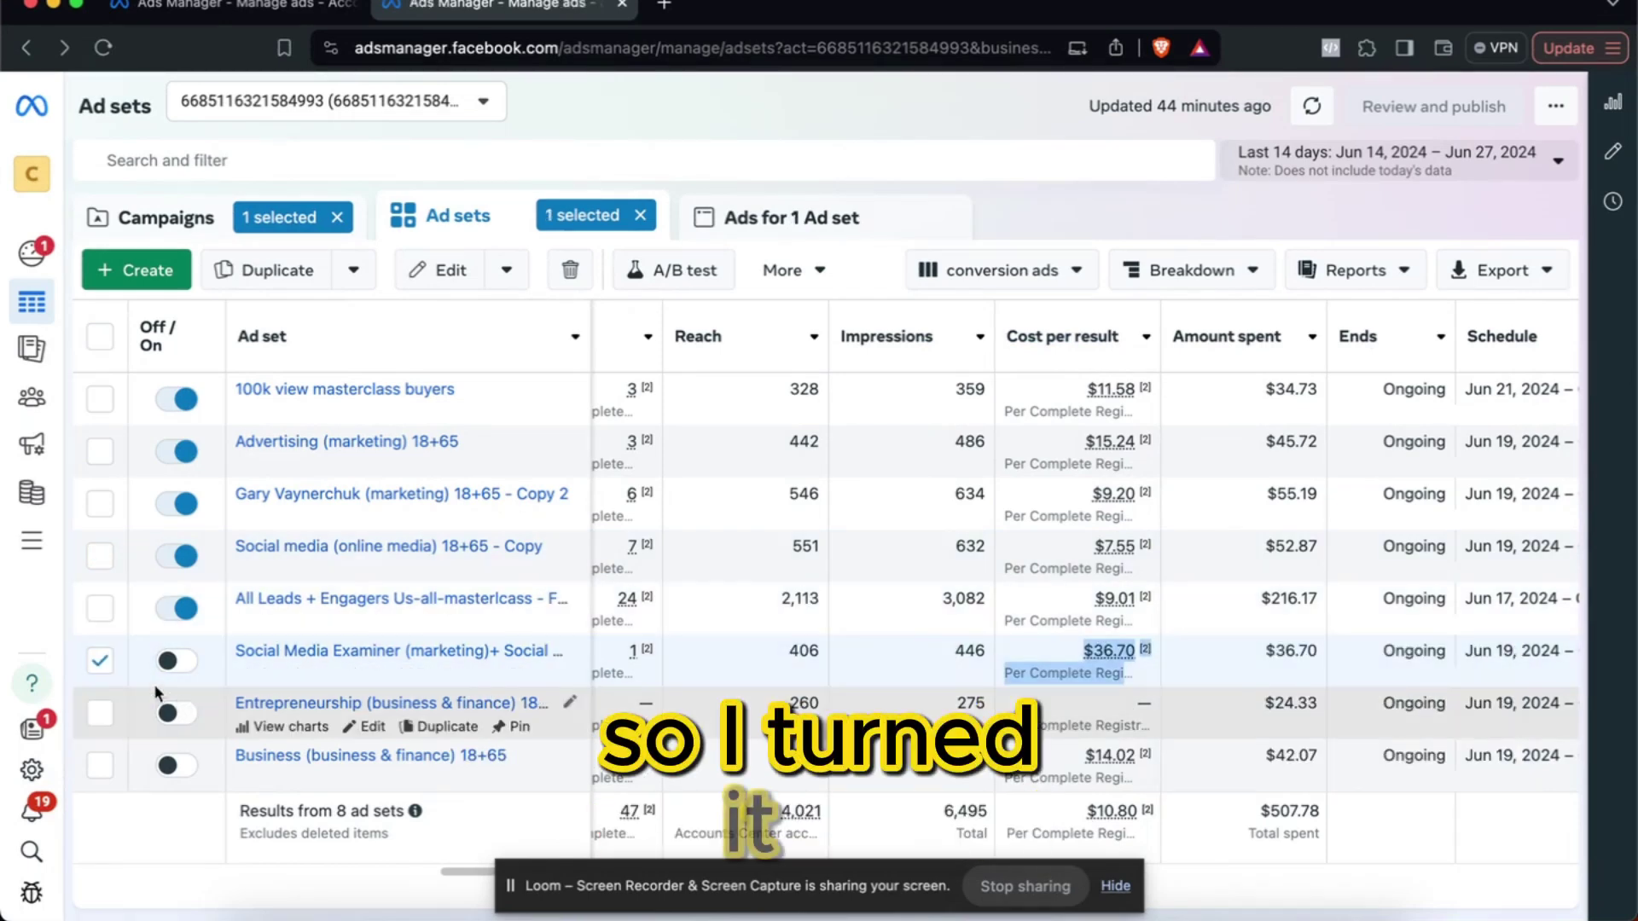
pyautogui.click(100, 662)
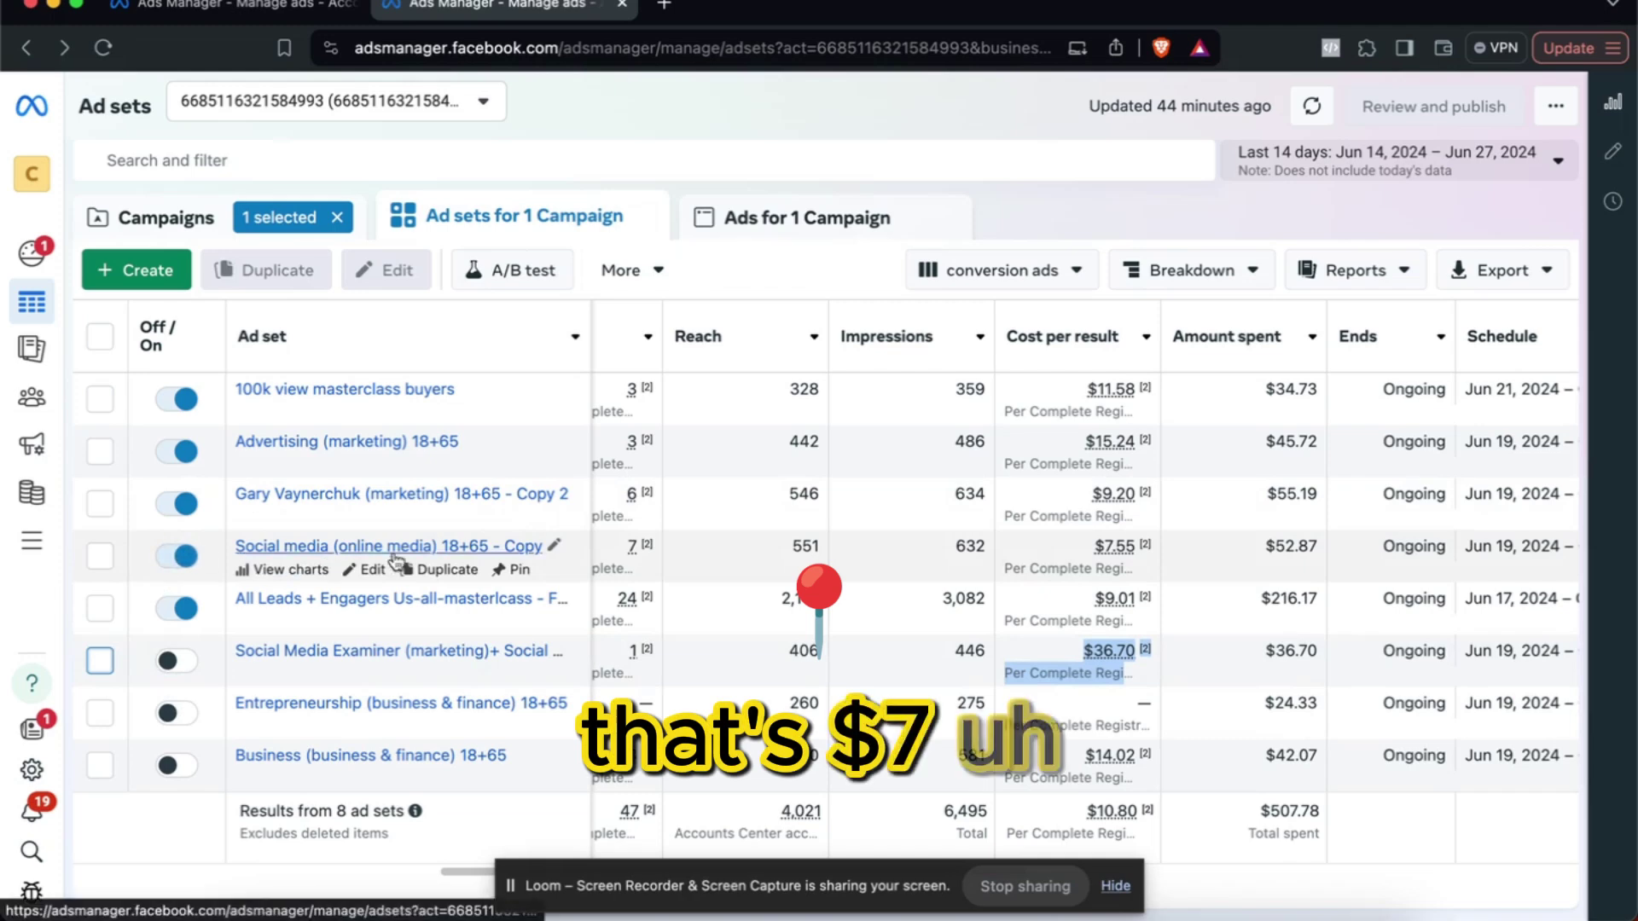
pyautogui.click(101, 555)
pyautogui.click(819, 216)
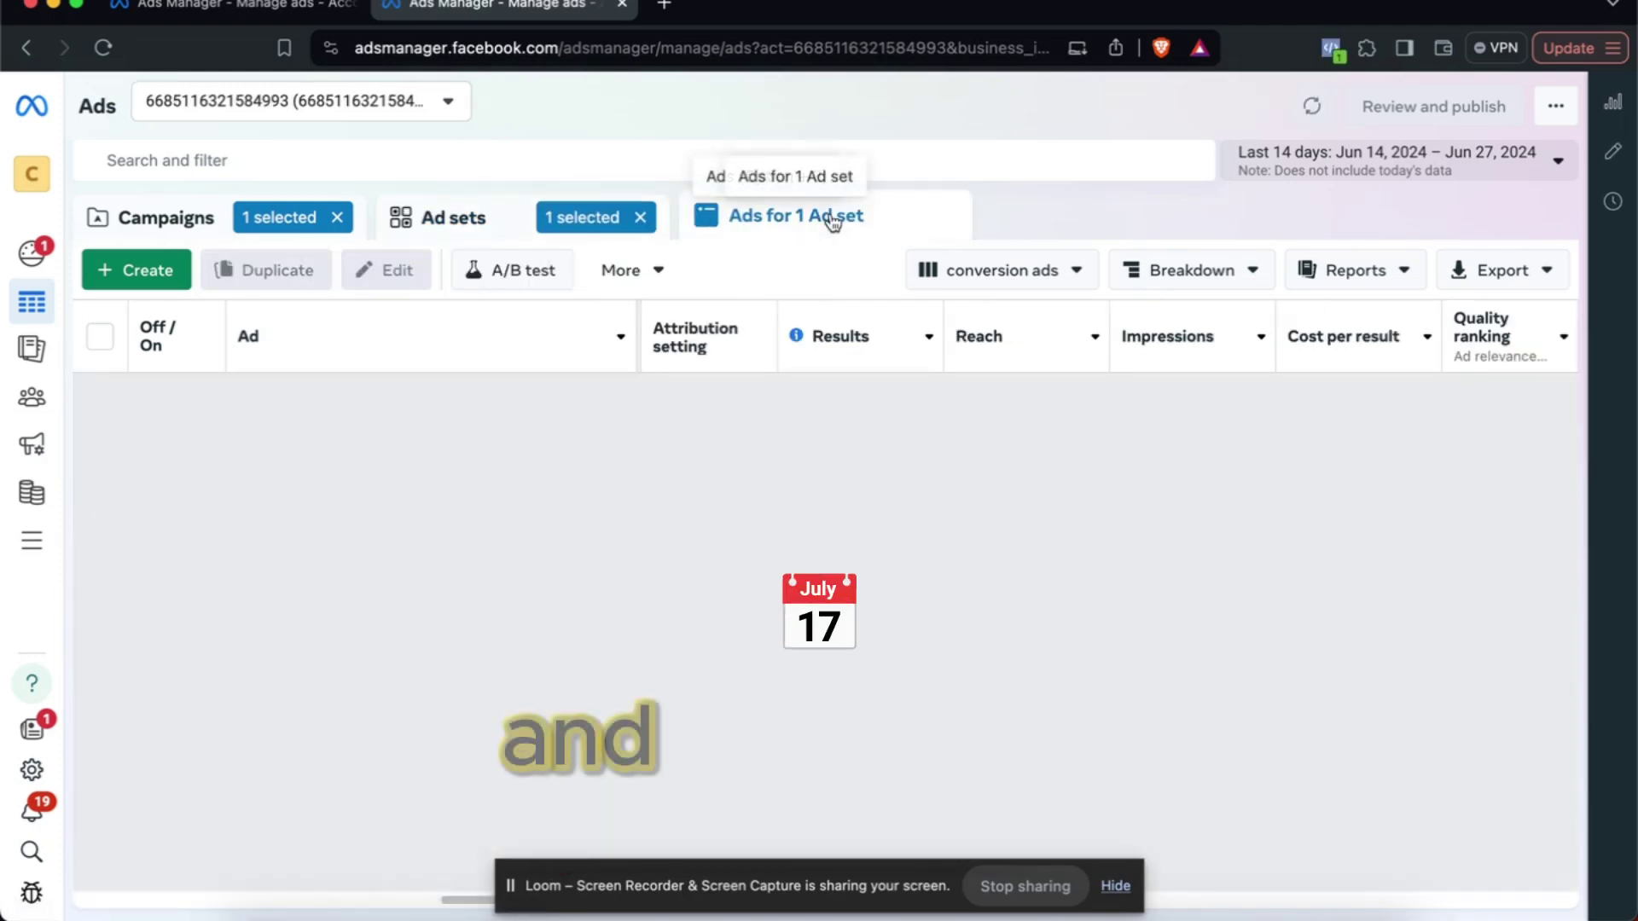
pyautogui.hscroll(2, 1162, 586)
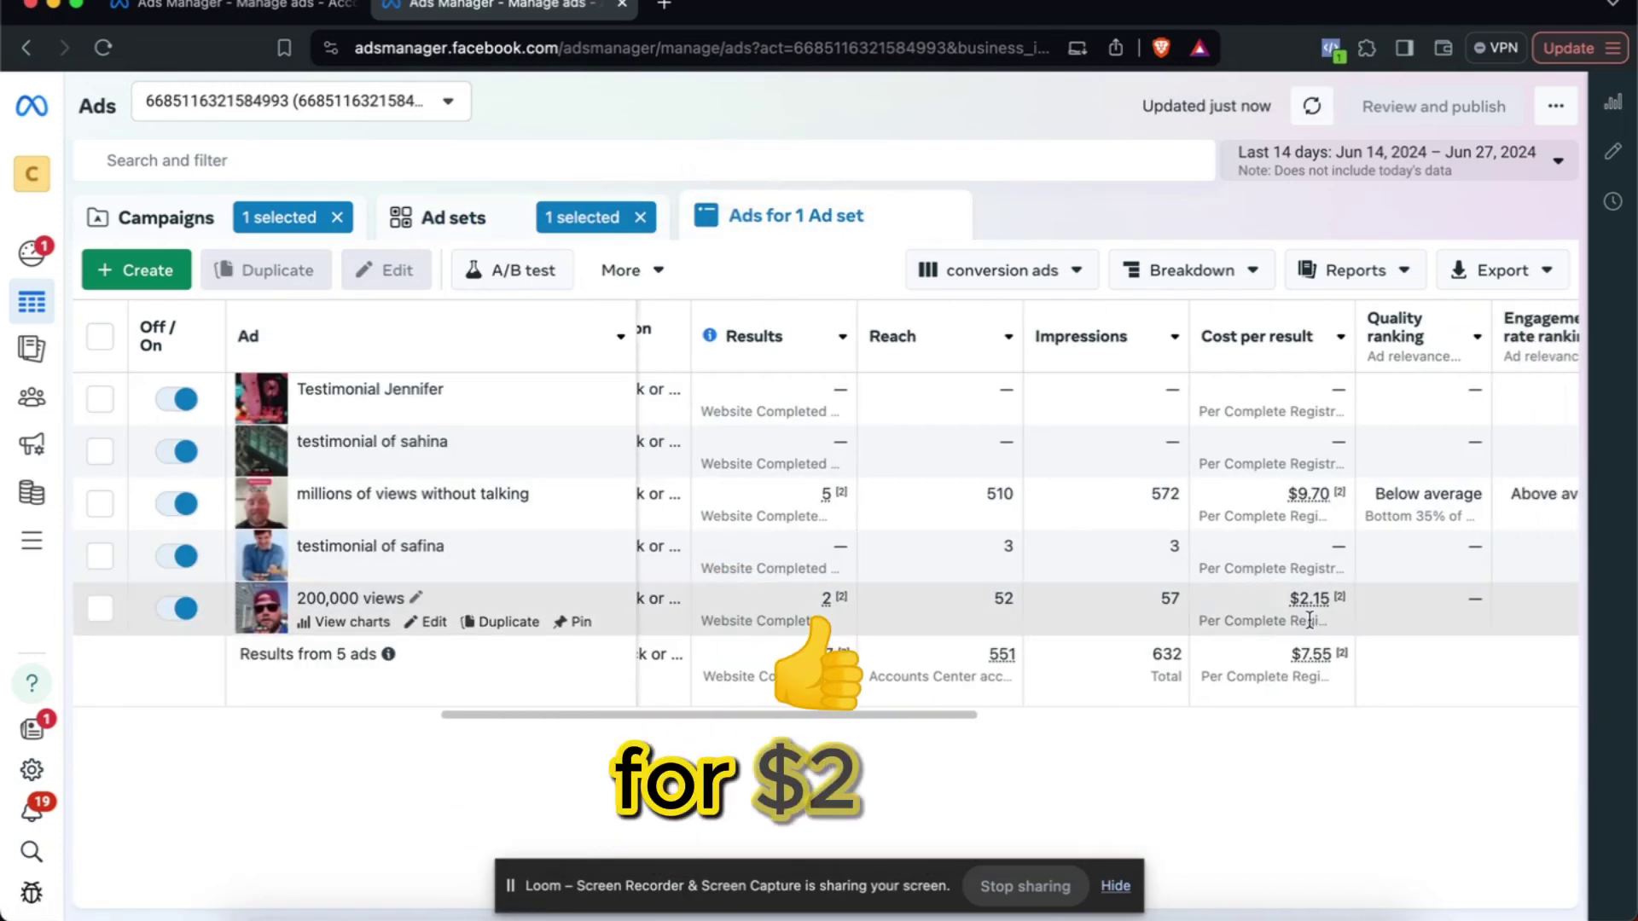
pyautogui.moveTo(1319, 592)
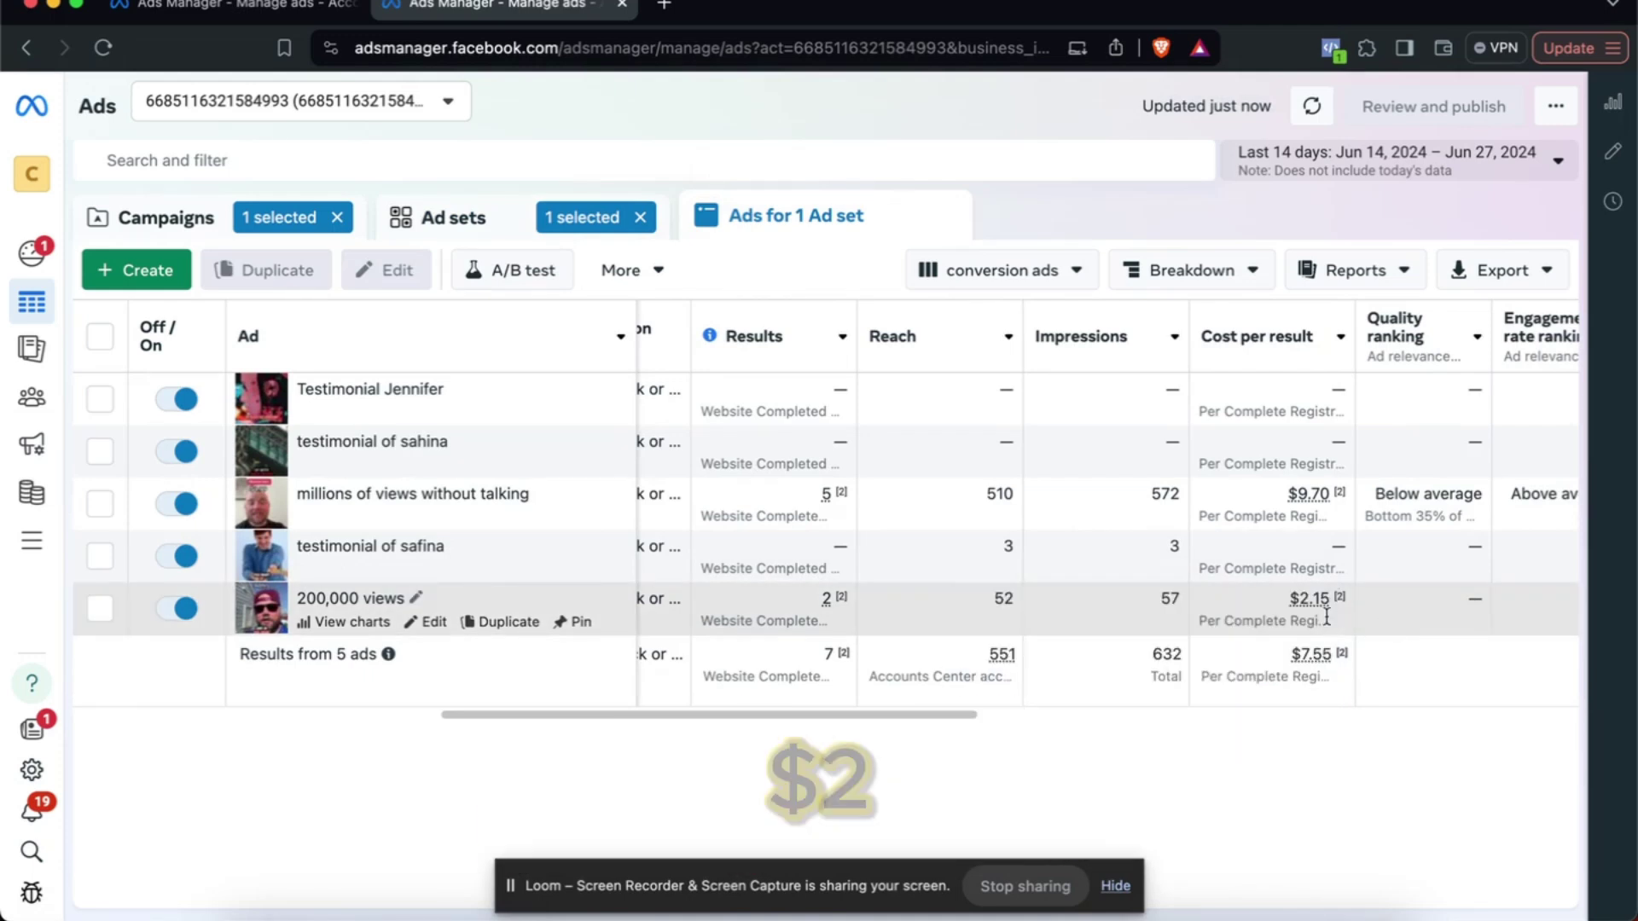
pyautogui.moveTo(1328, 505)
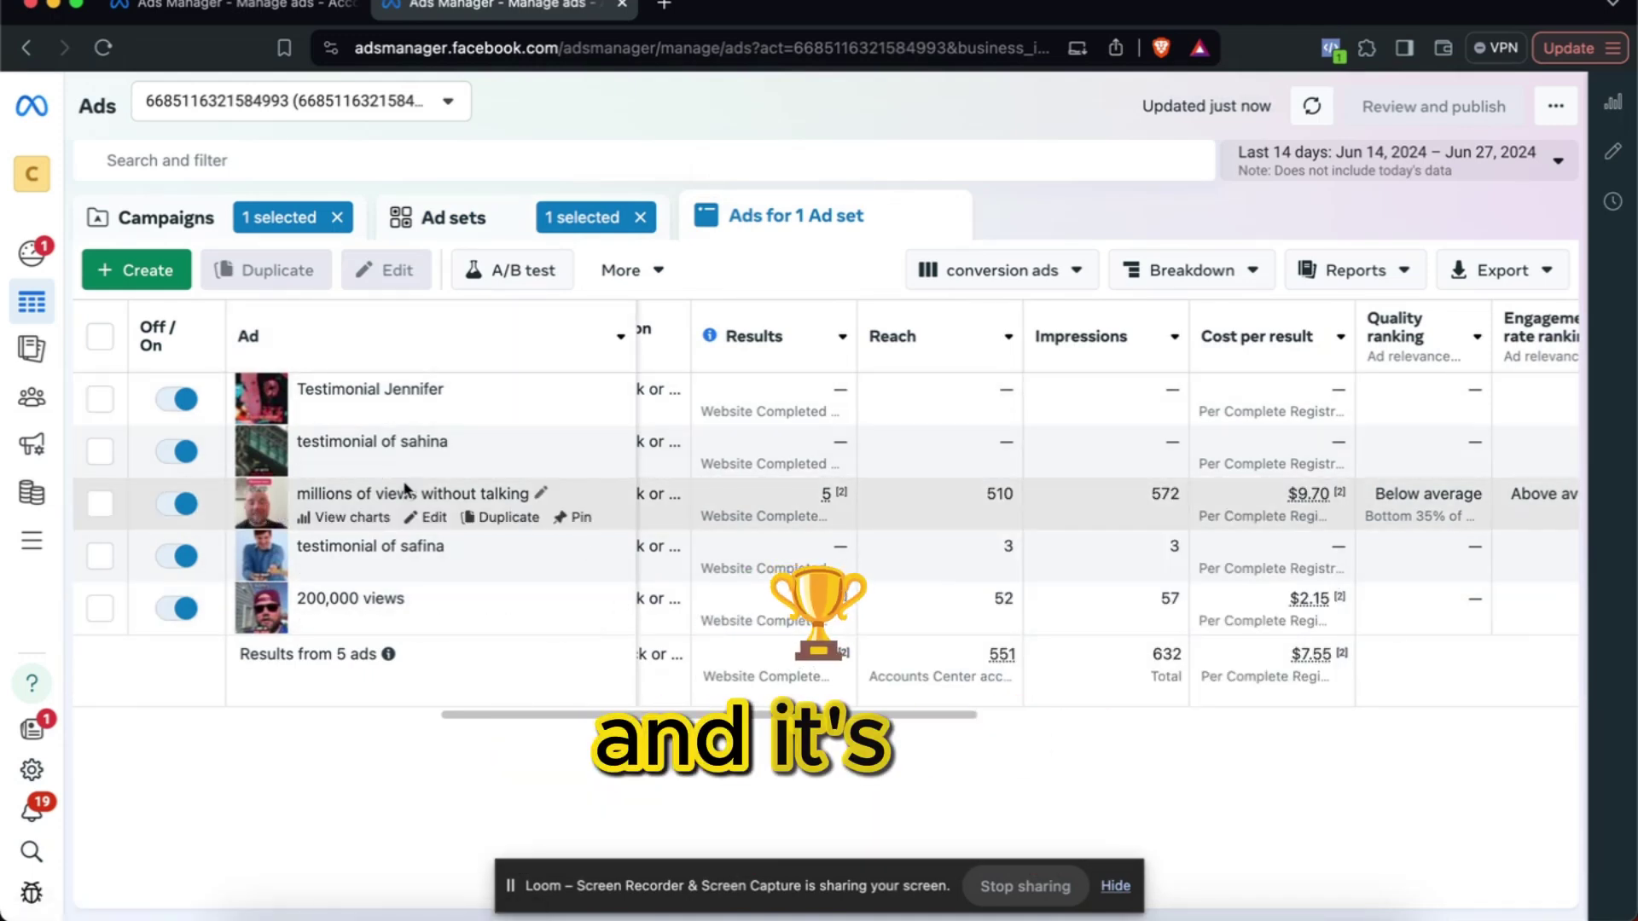
pyautogui.click(432, 219)
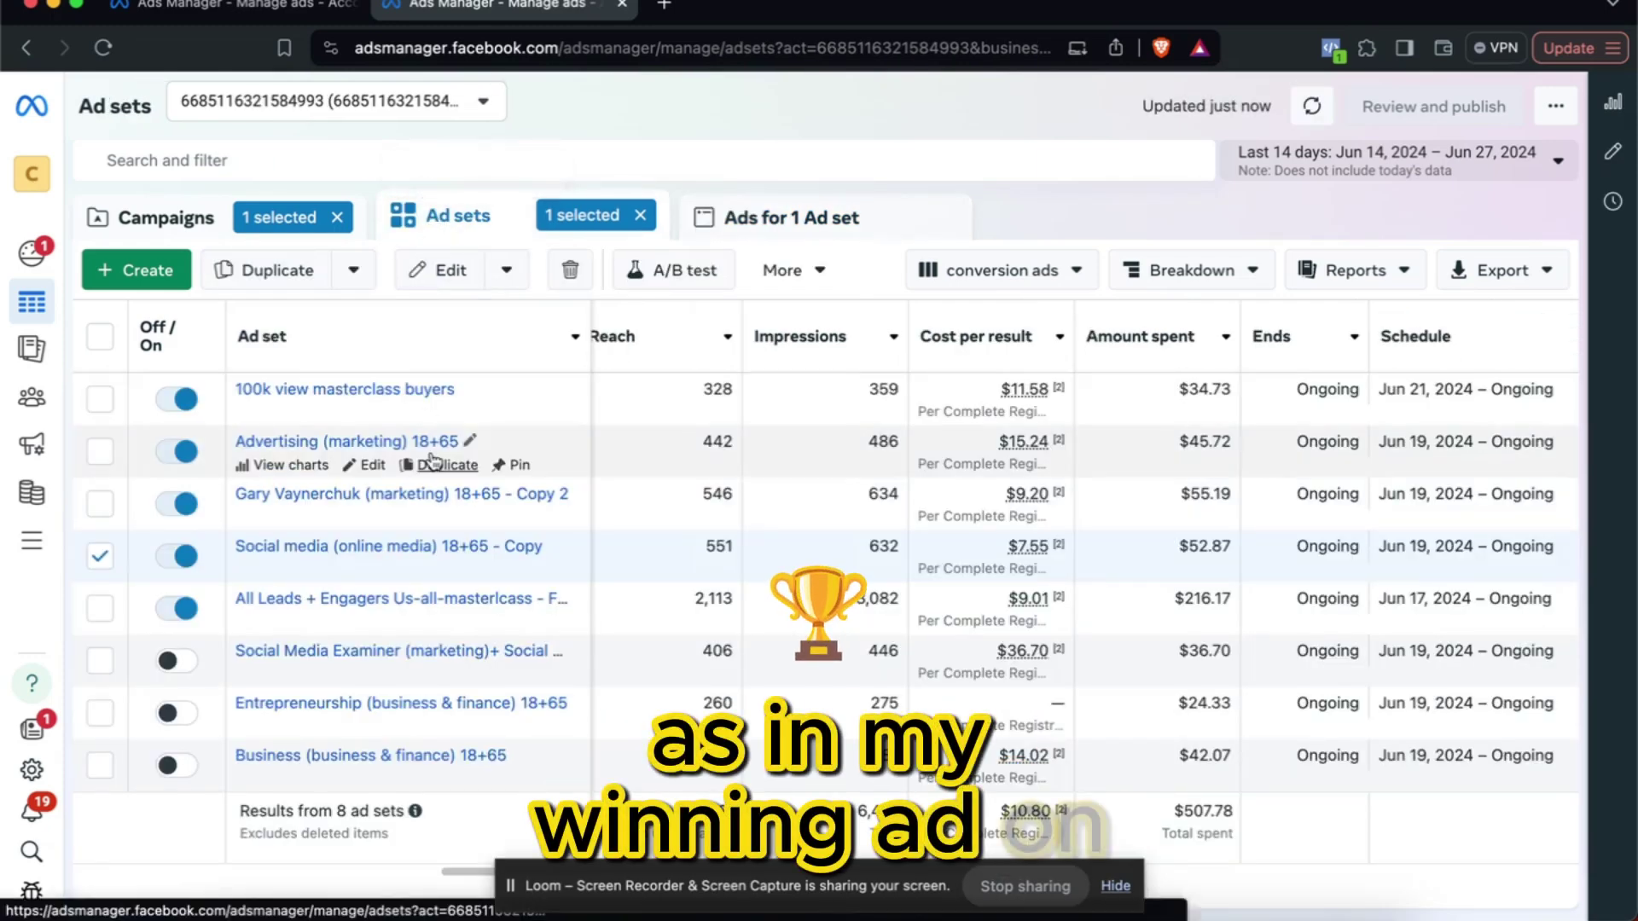
# Back in TikTok Ads Manager, select only the Open+25 to 55+ ad group and list its 27 ads
pyautogui.click(53, 5)
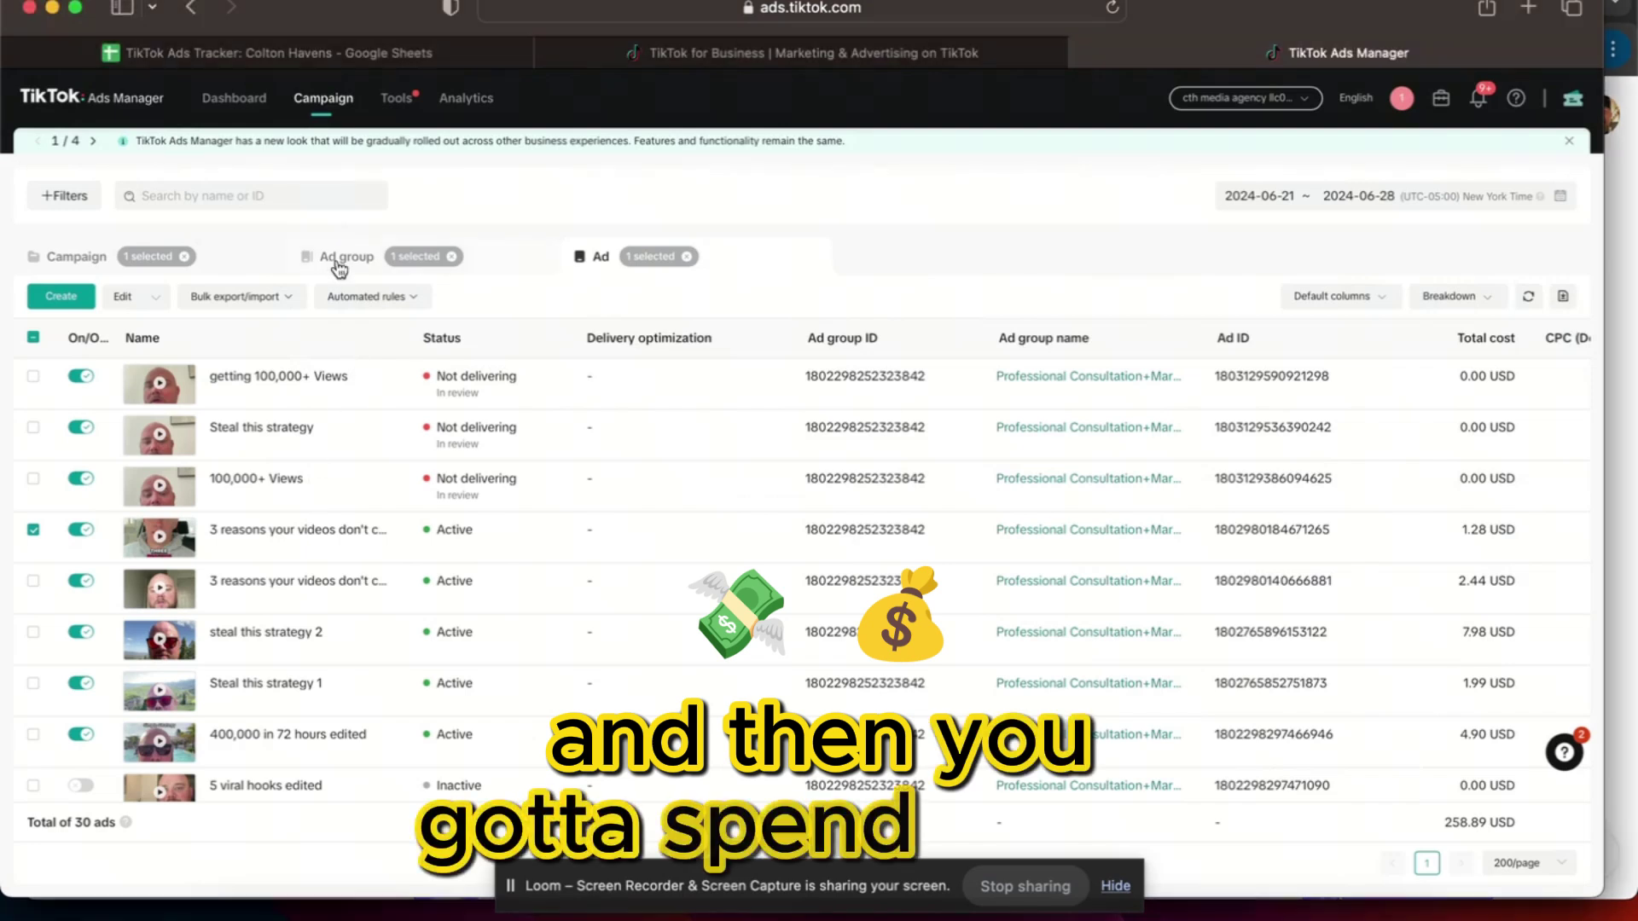
pyautogui.click(338, 267)
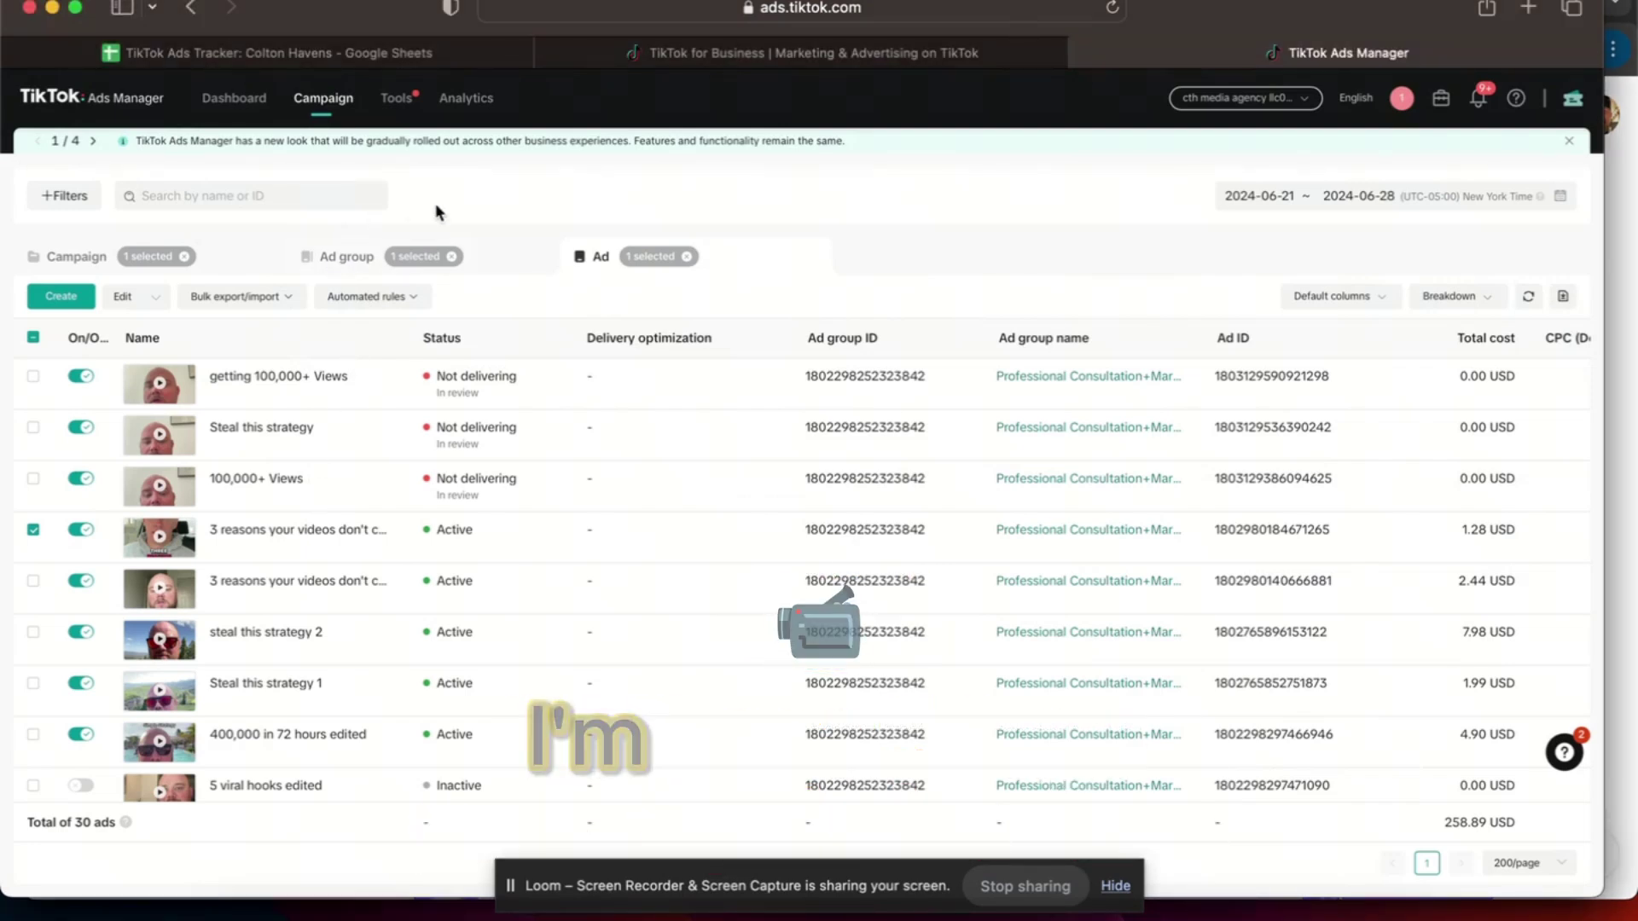
pyautogui.click(325, 259)
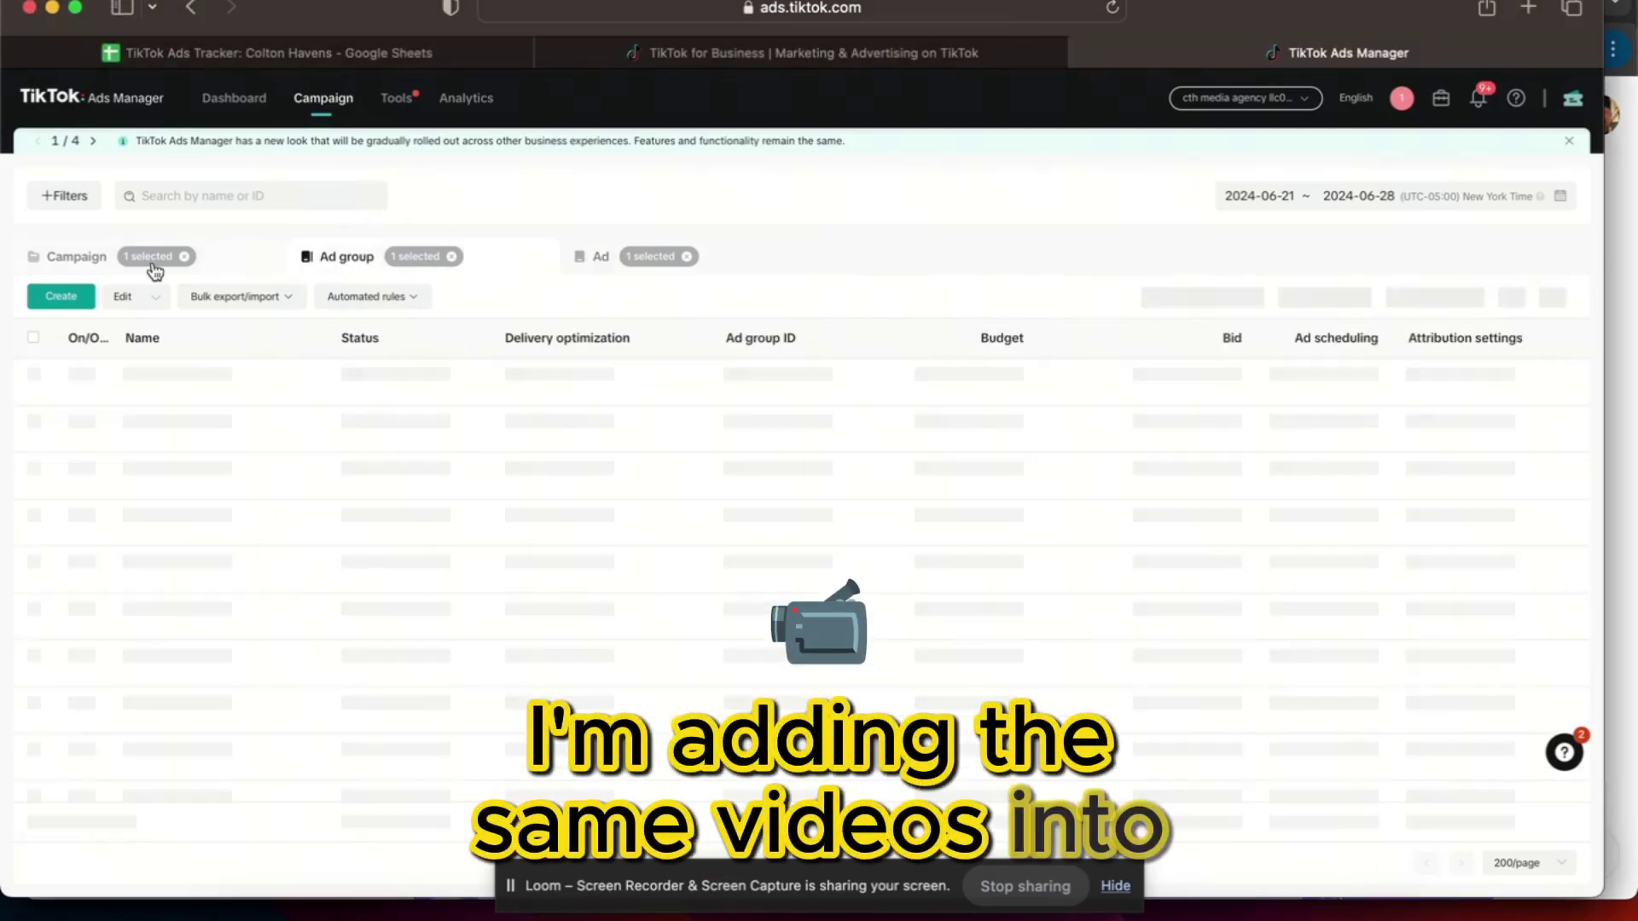
pyautogui.click(33, 469)
pyautogui.click(33, 421)
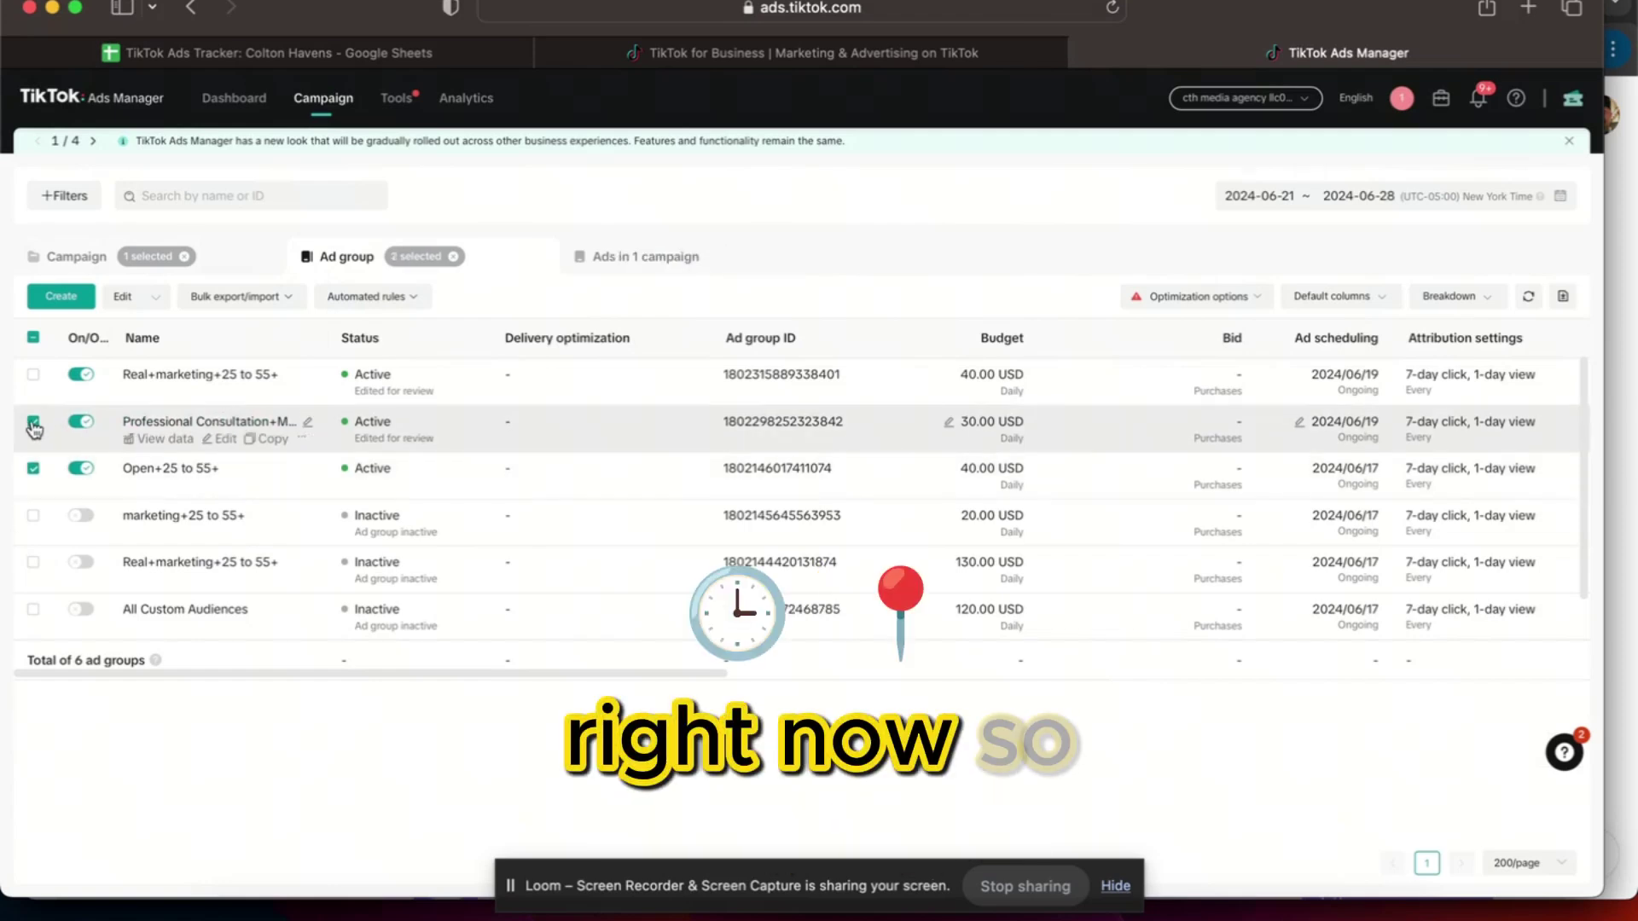
pyautogui.click(33, 469)
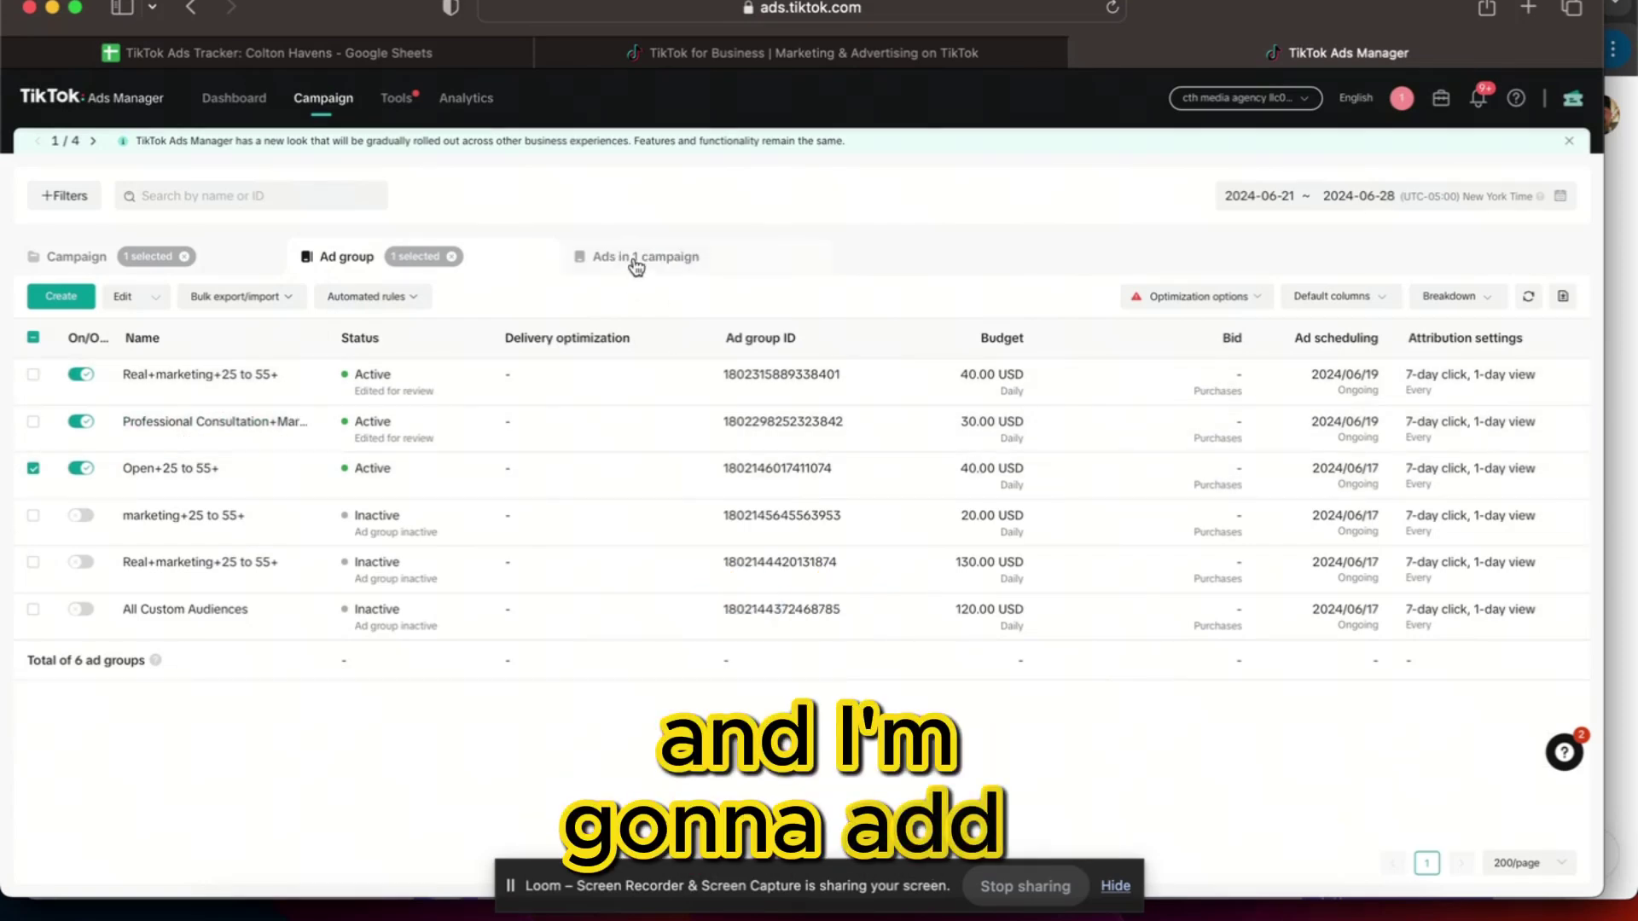
pyautogui.click(635, 257)
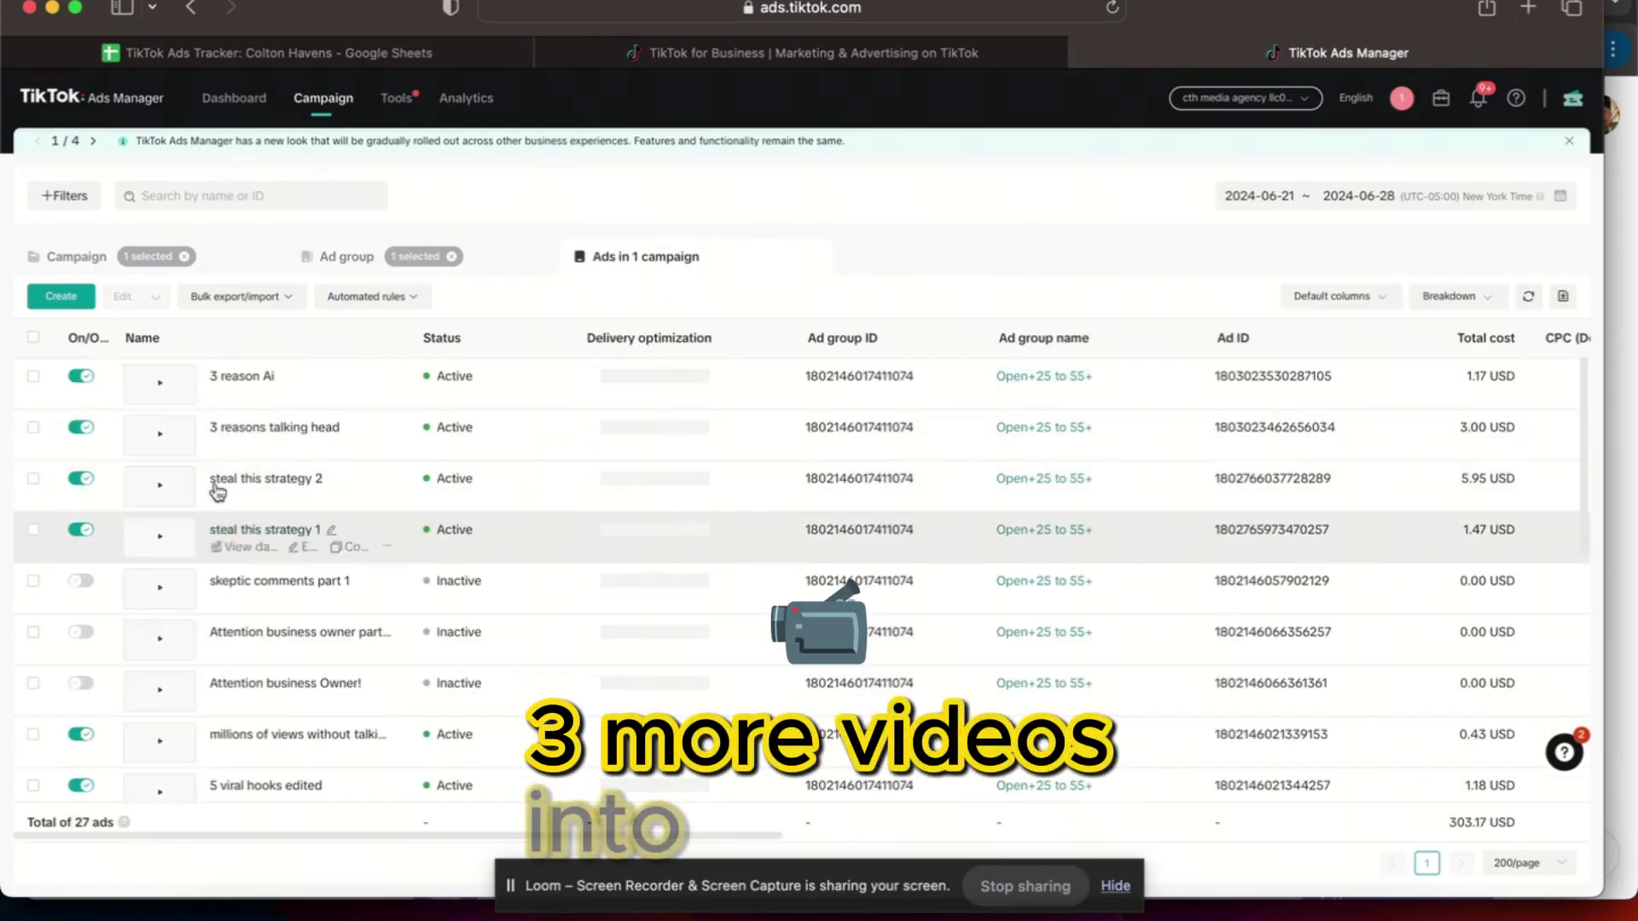
# Start copying the 3 reason Ai ad, opening its Copy ad dialog targeting Open+25 to 55+
pyautogui.click(343, 393)
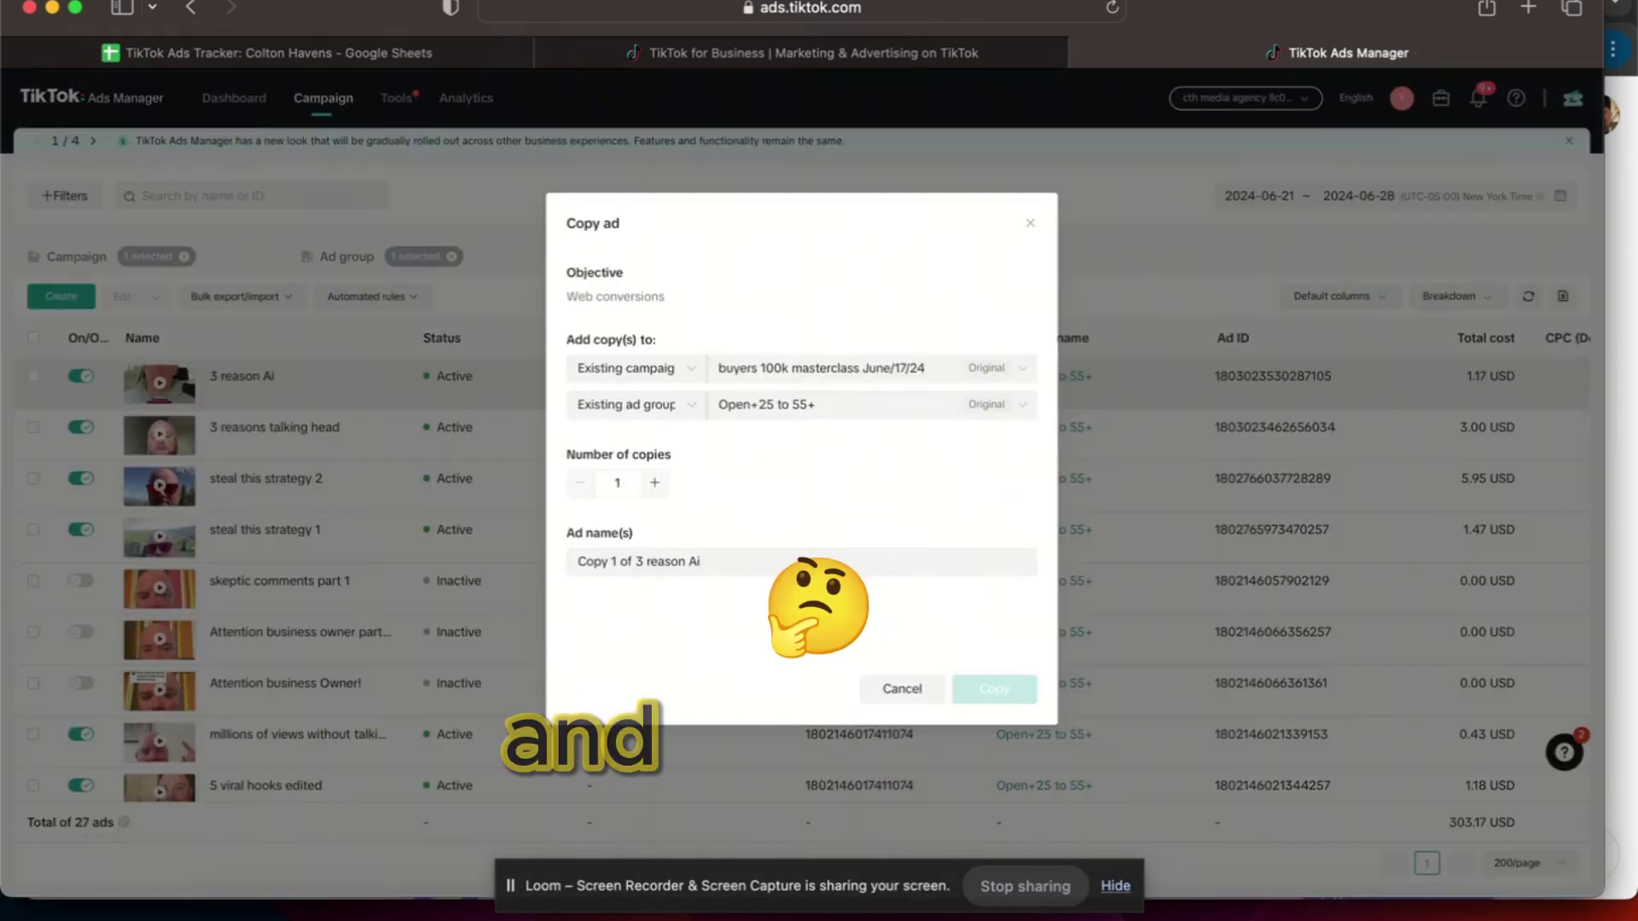